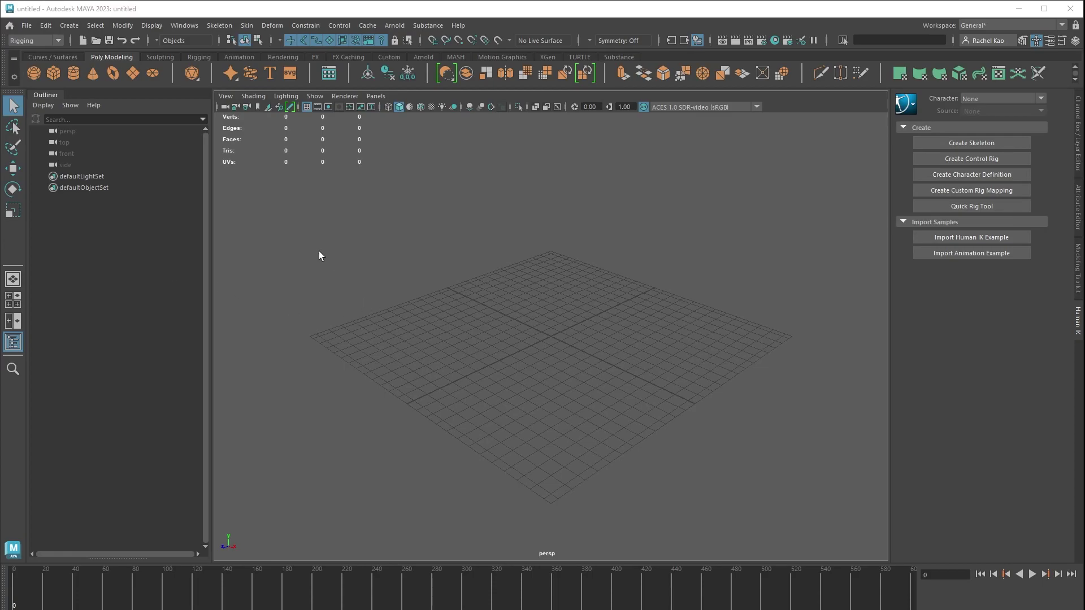
Load LargeSword.ma from the Content Browser's Examples > Modeling > Sculpting_Base_Meshes > Weapons folder.
{"action": "left_click", "coordinate": [188, 28]}
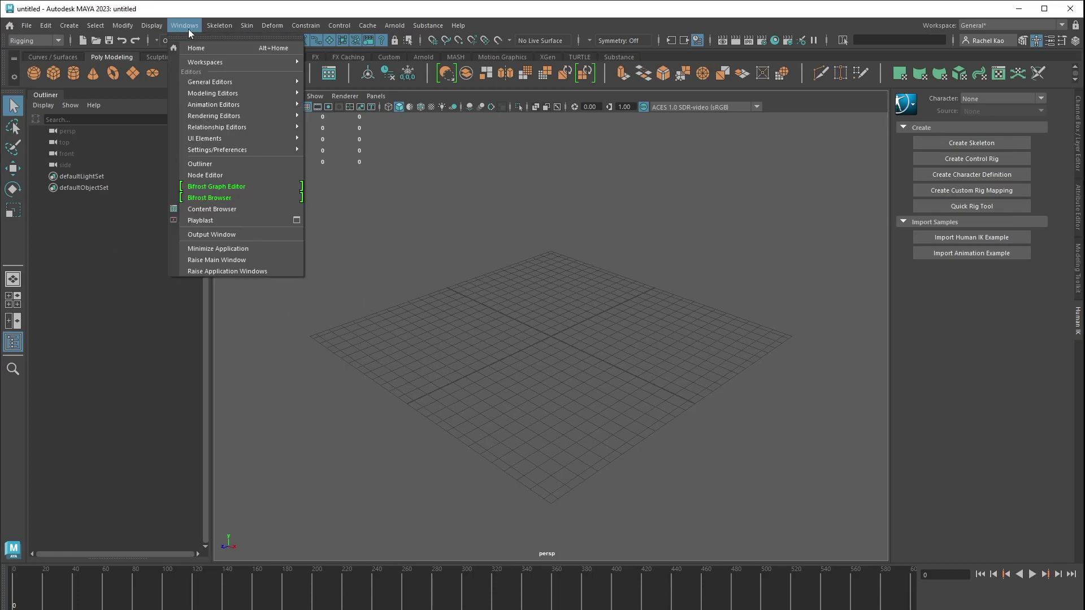
{"action": "left_click", "coordinate": [212, 210]}
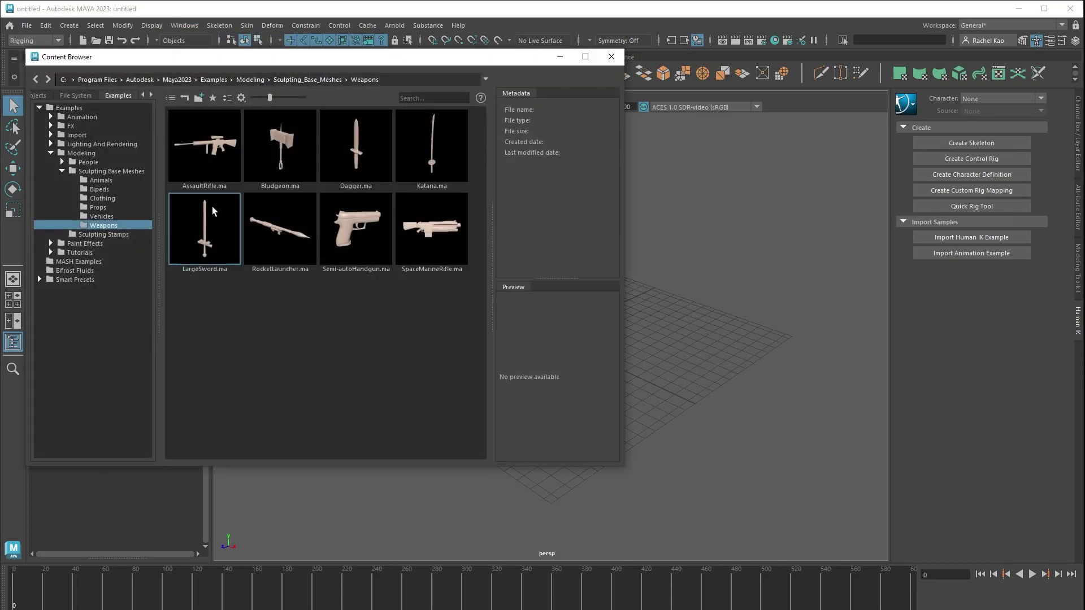
{"action": "double_click", "coordinate": [216, 235]}
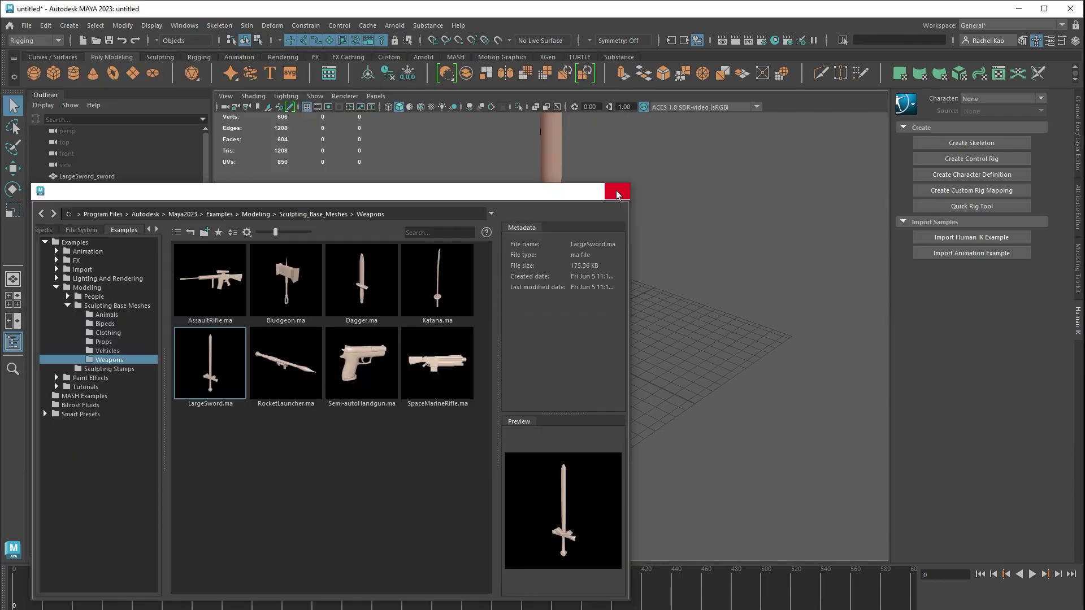
Close the Content Browser, select LargeSword_sword and apply a Squash nonlinear deformer.
{"action": "left_click", "coordinate": [623, 189]}
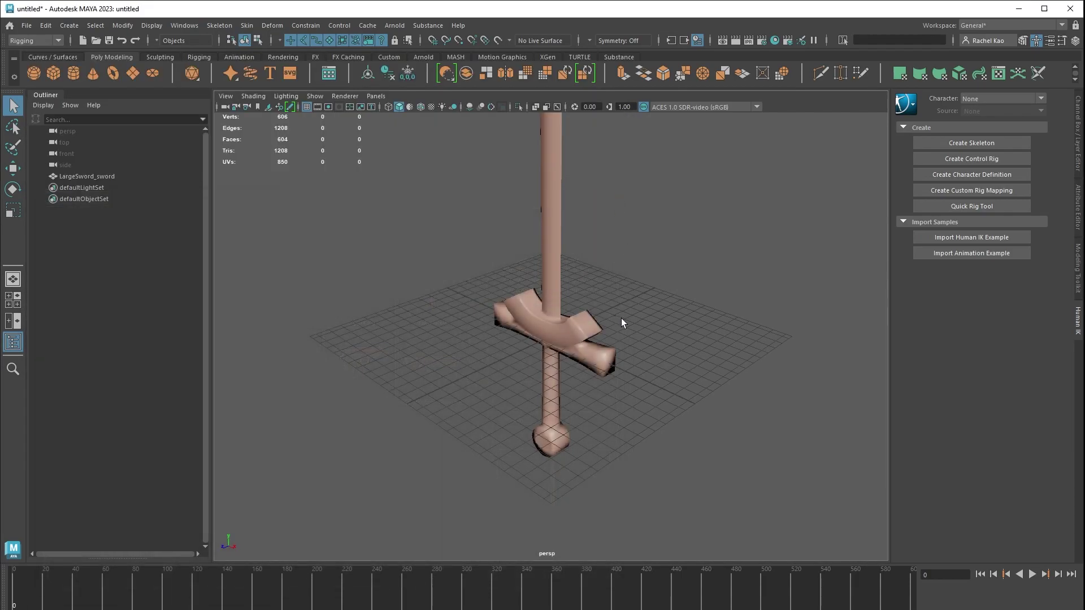
{"action": "left_click_drag", "start_coordinate": [622, 318], "coordinate": [547, 237], "text": "alt"}
{"action": "left_click", "coordinate": [546, 235]}
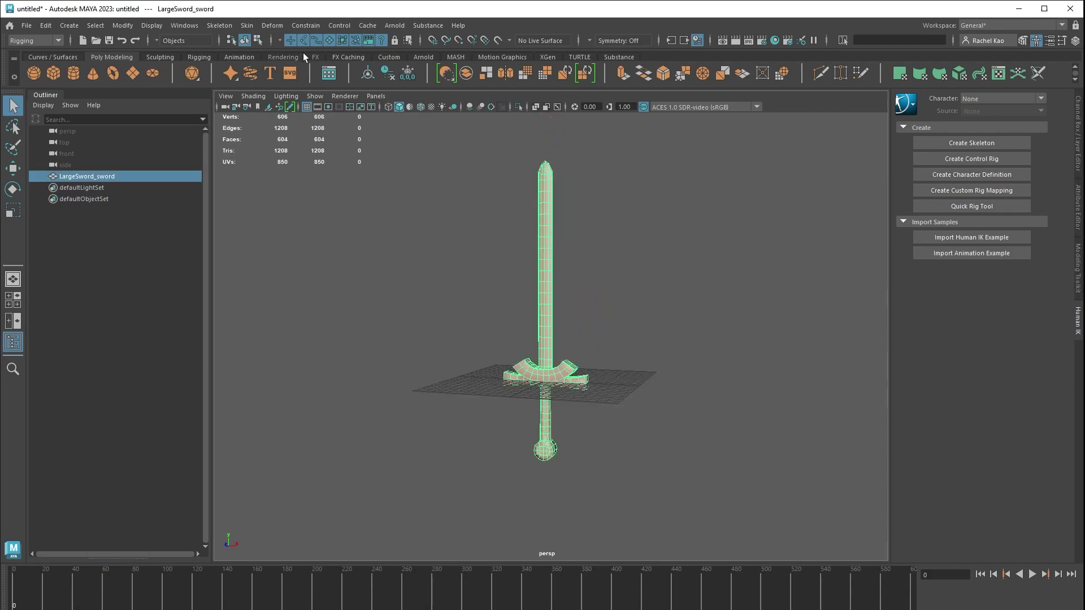
{"action": "left_click", "coordinate": [272, 25]}
{"action": "mouse_move", "coordinate": [317, 231]}
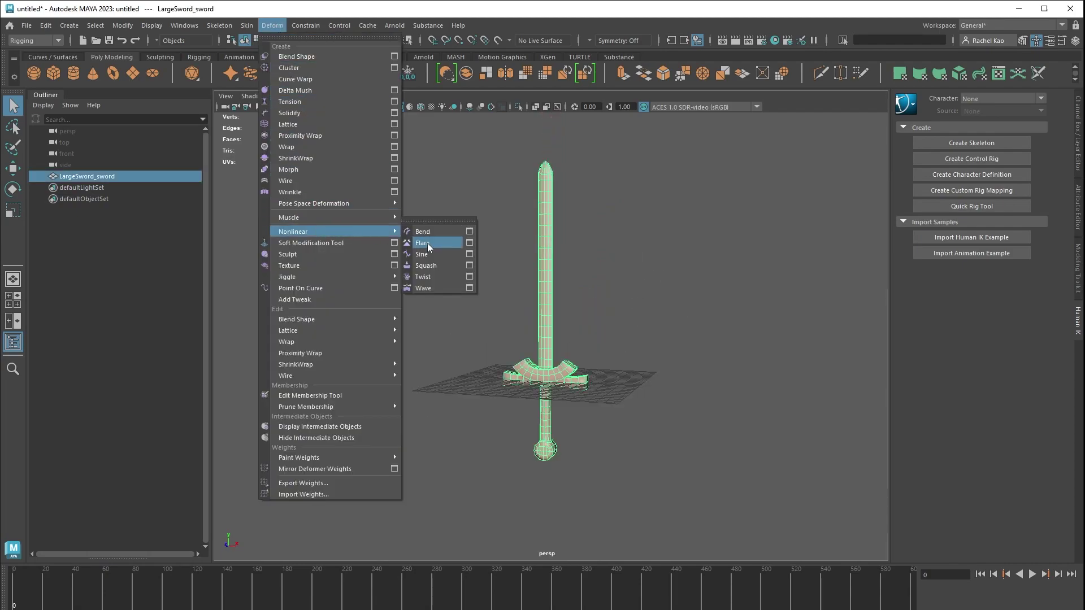
{"action": "left_click", "coordinate": [427, 265]}
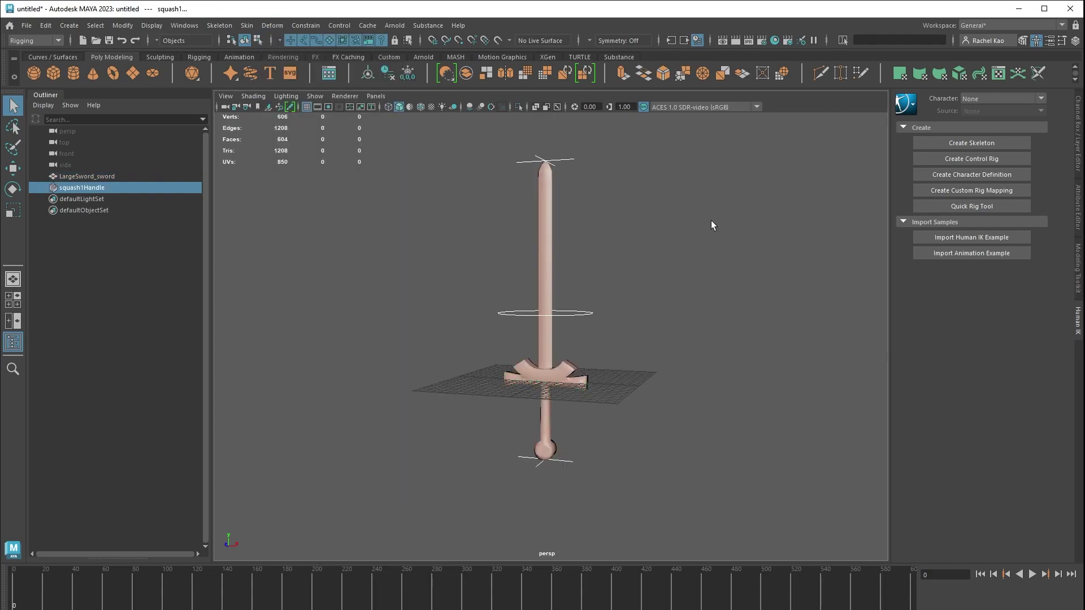
Show squash1's attributes and test its Factor on the sword.
{"action": "key", "text": "t"}
{"action": "key", "text": "ctrl+a"}
{"action": "scroll", "coordinate": [553, 302], "scroll_direction": "up", "scroll_amount": 3}
{"action": "left_click_drag", "start_coordinate": [592, 310], "coordinate": [584, 309]}
{"action": "left_click_drag", "start_coordinate": [712, 337], "coordinate": [654, 366], "text": "alt"}
Clear the selection and maximize the front view of the sword.
{"action": "scroll", "coordinate": [653, 367], "scroll_direction": "down", "scroll_amount": 2}
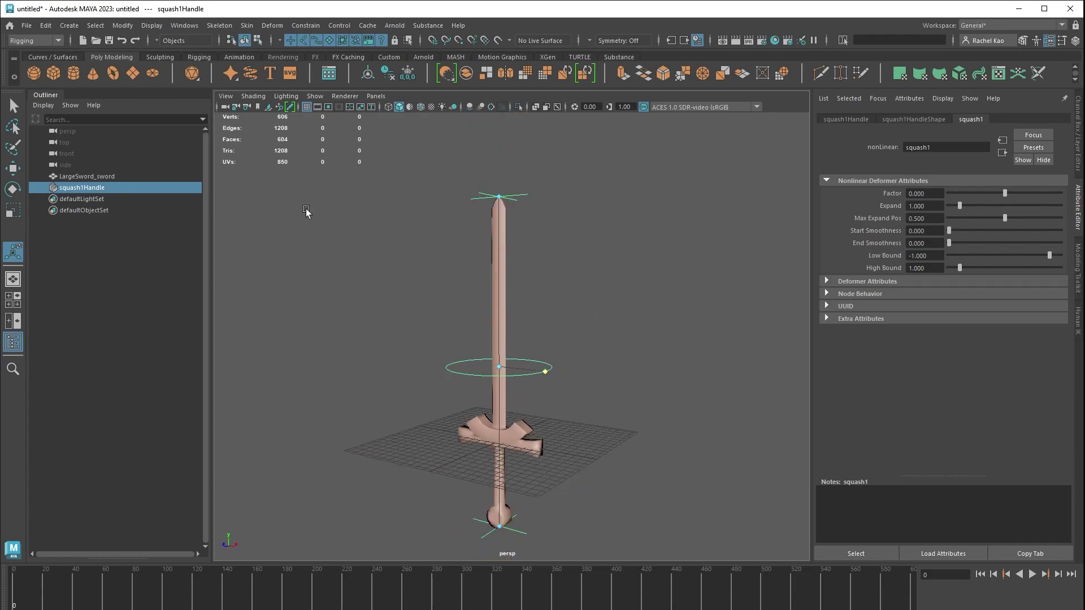
{"action": "left_click", "coordinate": [619, 327]}
{"action": "key", "text": "space"}
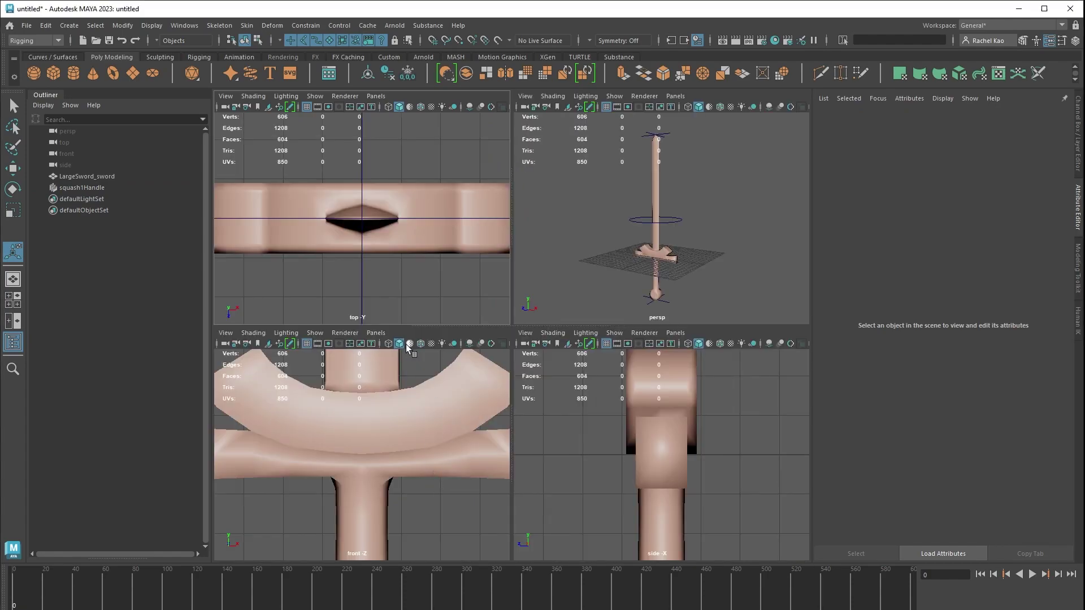
{"action": "key", "text": "space"}
{"action": "scroll", "coordinate": [525, 385], "scroll_direction": "down", "scroll_amount": 5}
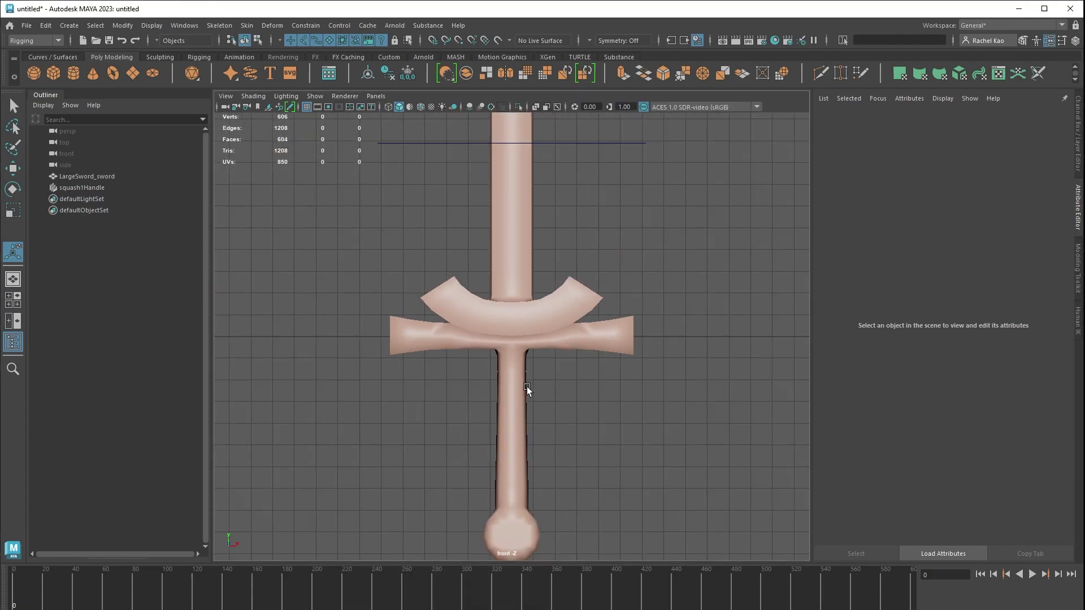
Move squash1Handle down to the sword's pommel, undoing an accidental mesh move.
{"action": "left_click", "coordinate": [515, 319]}
{"action": "key", "text": "w"}
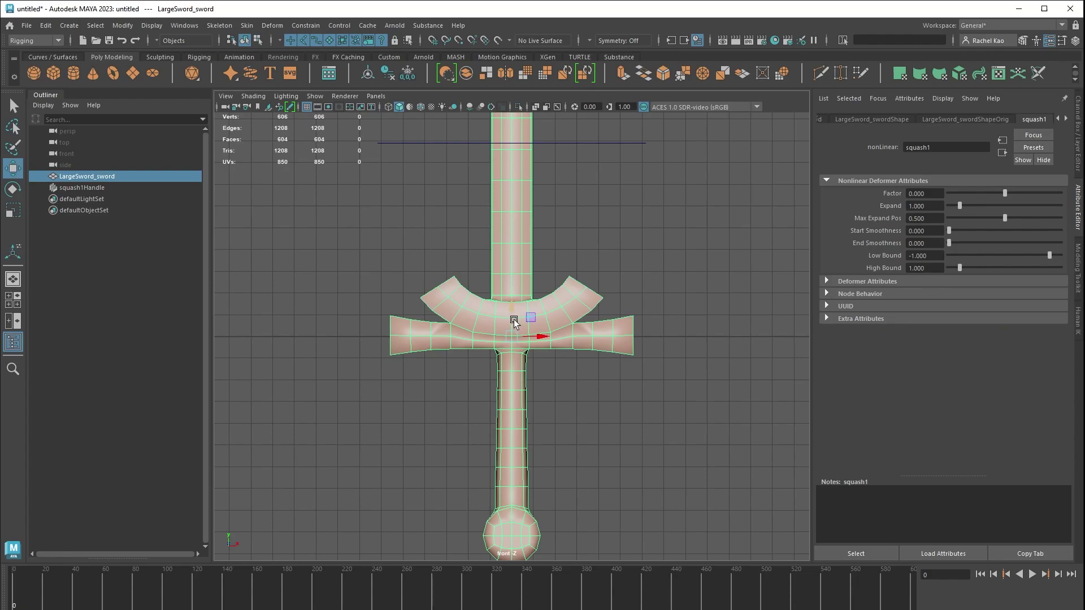
{"action": "left_click_drag", "start_coordinate": [513, 314], "coordinate": [507, 86]}
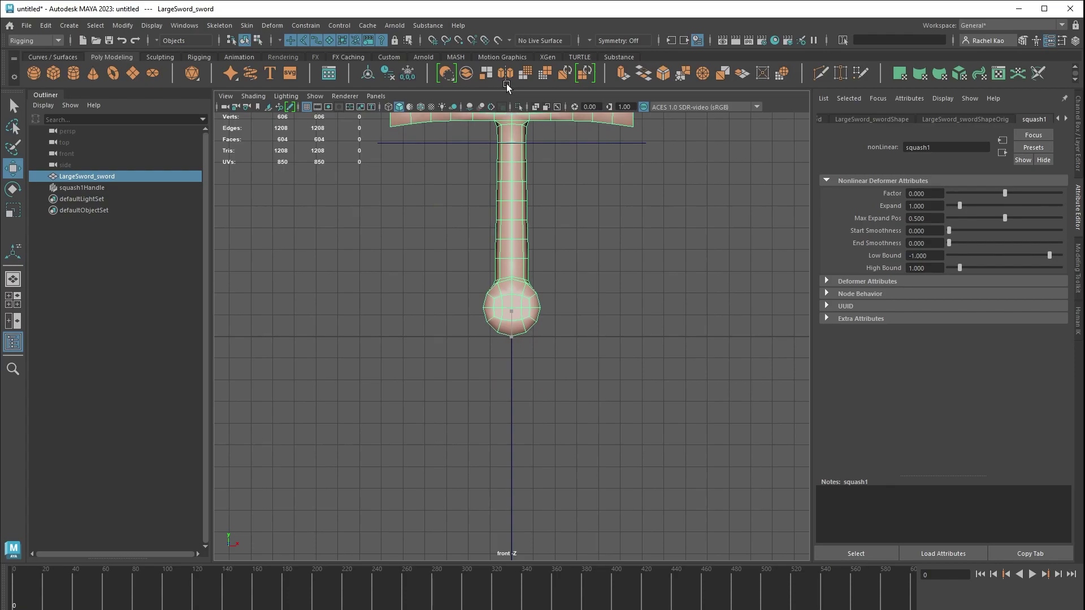
{"action": "key", "text": "ctrl+z"}
{"action": "left_click", "coordinate": [475, 217]}
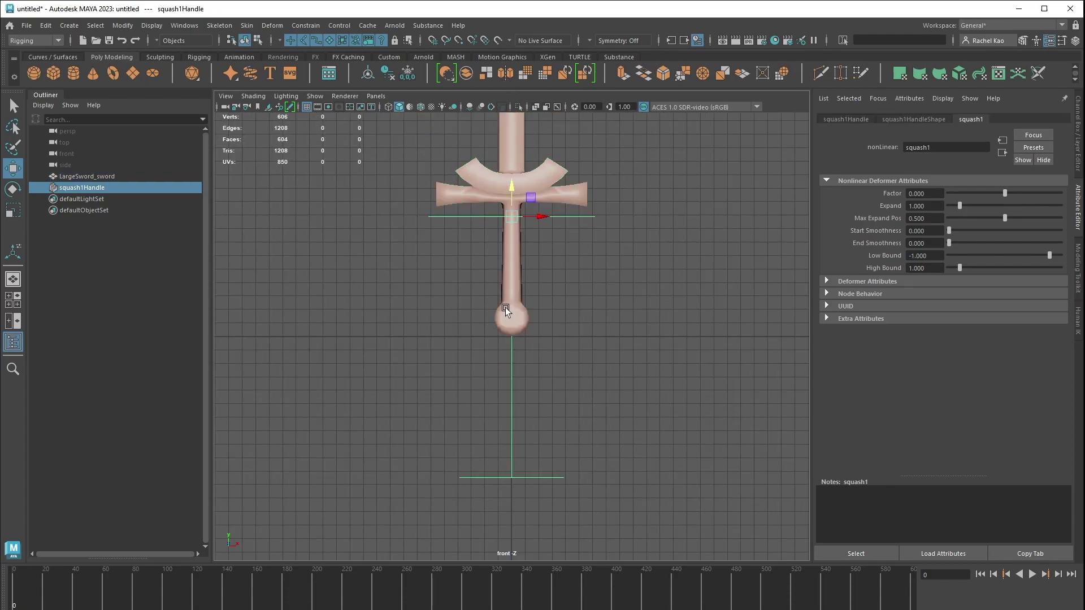
{"action": "key", "text": "ctrl+z"}
{"action": "key", "text": "ctrl+z"}
{"action": "key", "text": "ctrl+z"}
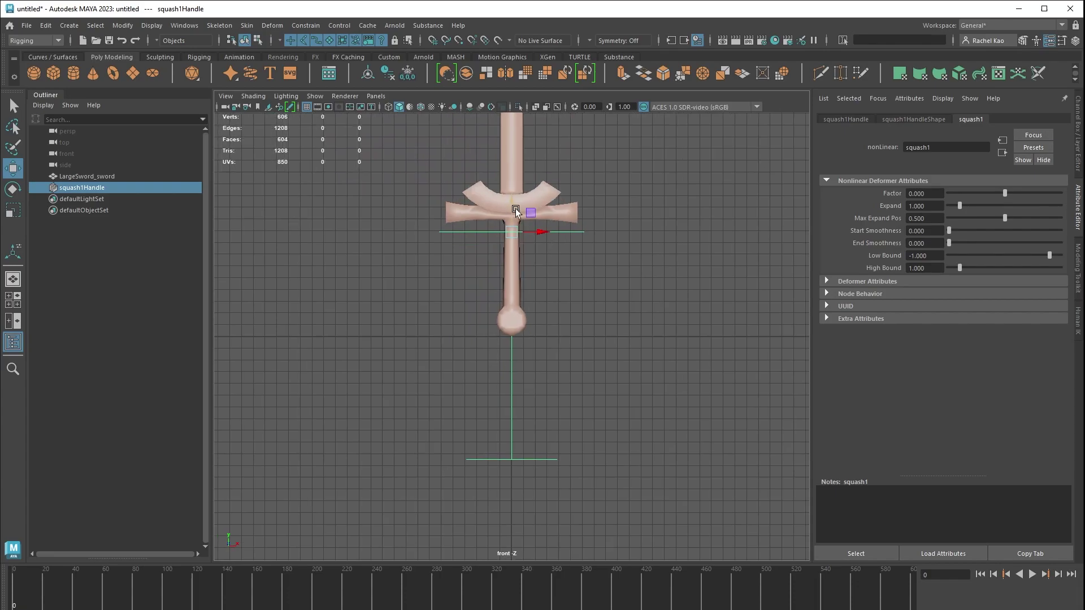
{"action": "left_click_drag", "start_coordinate": [514, 210], "coordinate": [515, 309]}
Return to the maximized perspective view and begin editing squash1's Low Bound.
{"action": "scroll", "coordinate": [527, 323], "scroll_direction": "up", "scroll_amount": 5}
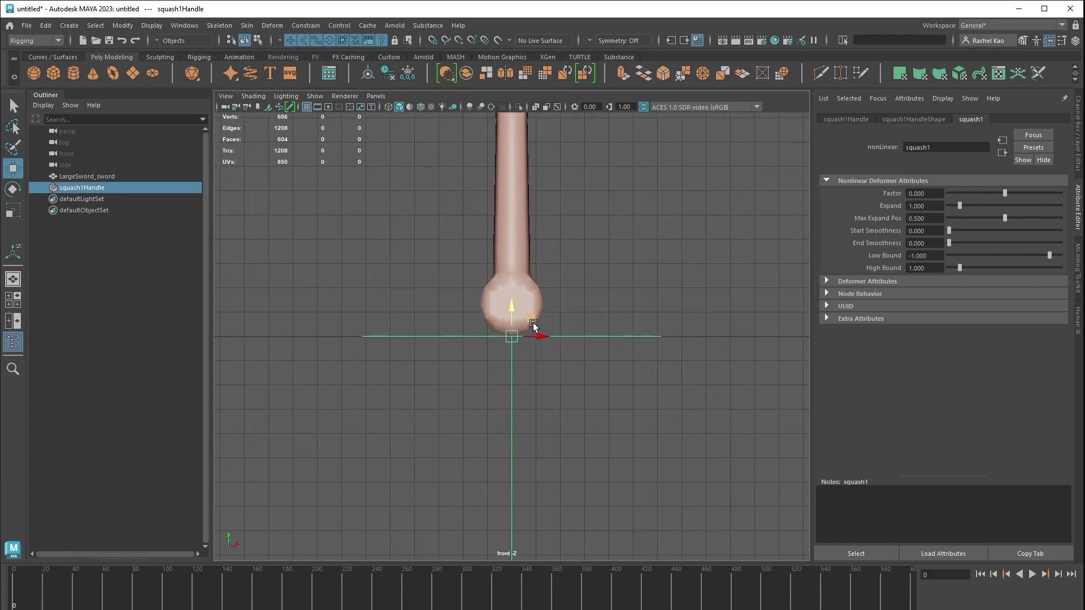
{"action": "scroll", "coordinate": [537, 323], "scroll_direction": "down", "scroll_amount": 4}
{"action": "key", "text": "space"}
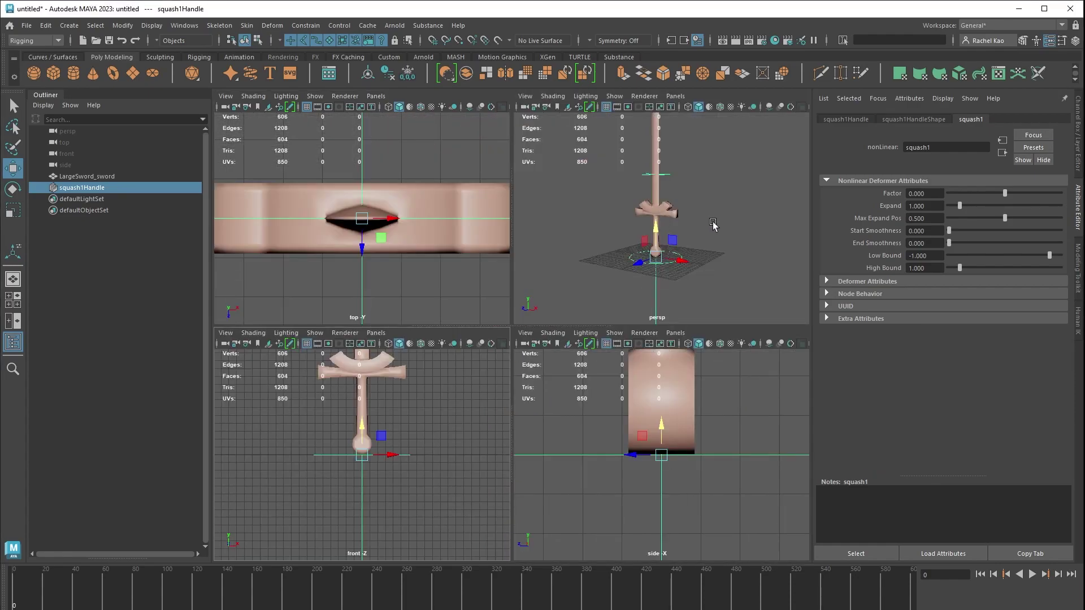
{"action": "key", "text": "space"}
{"action": "scroll", "coordinate": [710, 209], "scroll_direction": "down", "scroll_amount": 3}
{"action": "left_click", "coordinate": [934, 256]}
Set squash1's High Bound to 2 and Low Bound to -2, then test the Factor.
{"action": "key", "text": "Tab"}
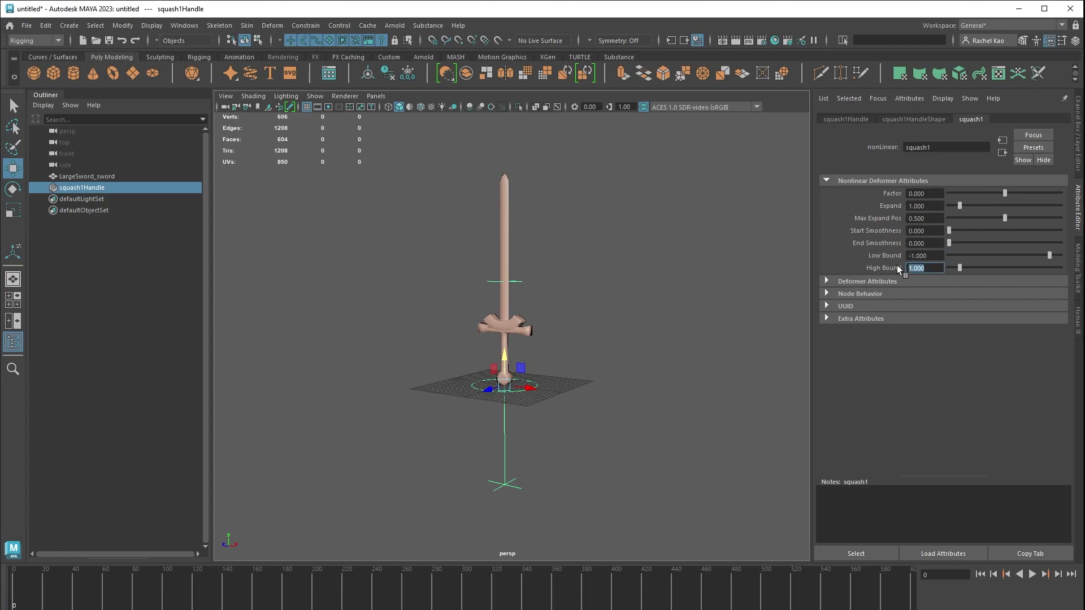
{"action": "type", "text": "2"}
{"action": "key", "text": "Return"}
{"action": "left_click_drag", "start_coordinate": [937, 260], "coordinate": [895, 253]}
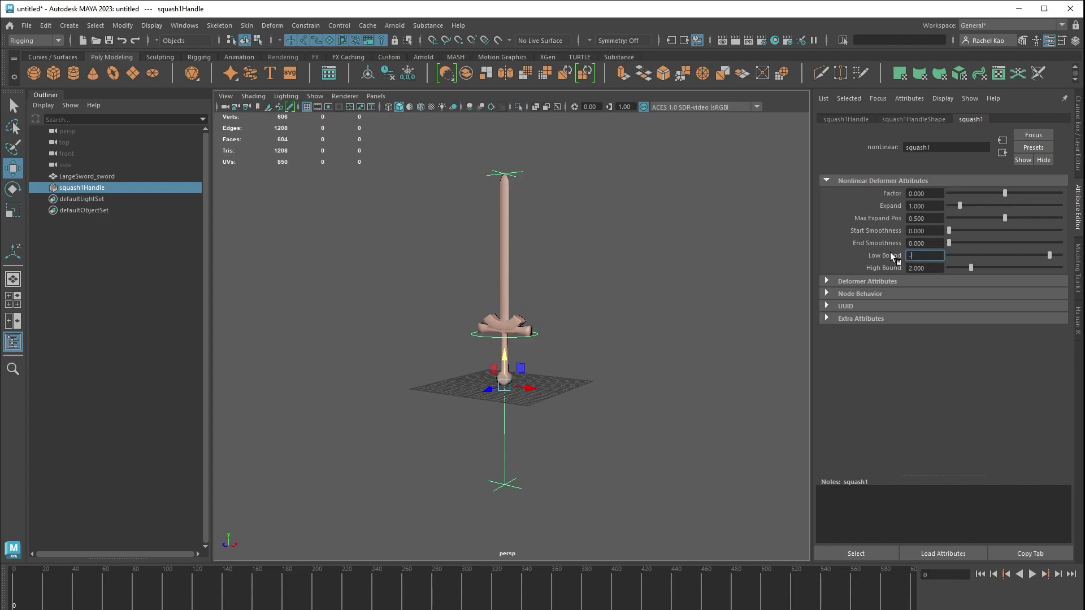
{"action": "key", "text": "Return"}
{"action": "scroll", "coordinate": [544, 280], "scroll_direction": "down", "scroll_amount": 3}
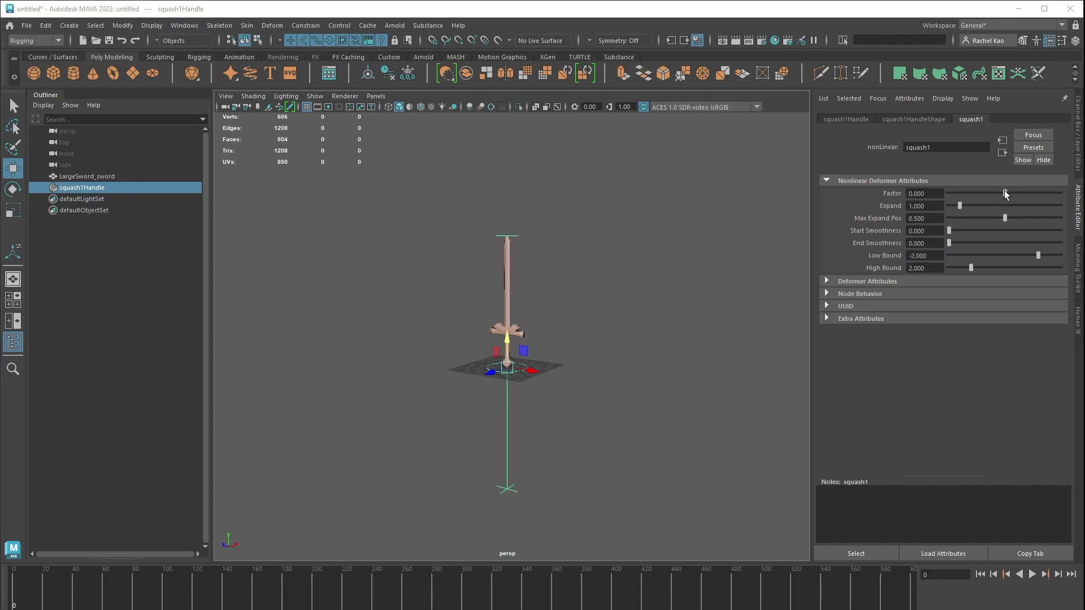
{"action": "mouse_move", "coordinate": [1006, 194]}
{"action": "left_mouse_down"}
{"action": "mouse_move", "coordinate": [998, 189]}
{"action": "mouse_move", "coordinate": [1002, 198]}
{"action": "left_mouse_up"}
Create a NURBS circle from the Curves / Surfaces shelf and scale it up.
{"action": "left_click", "coordinate": [61, 56]}
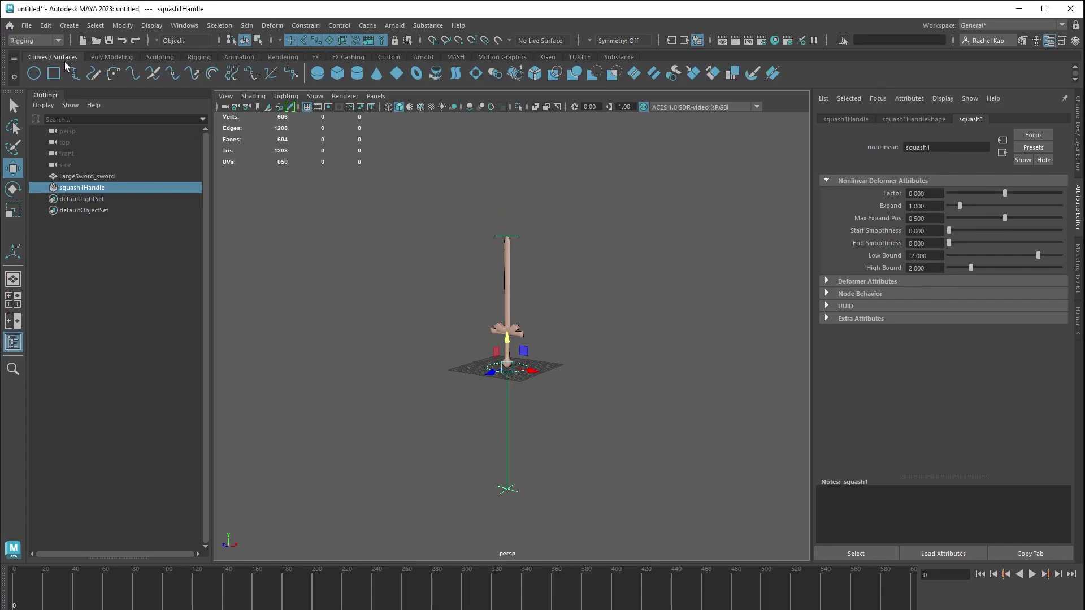
{"action": "left_click", "coordinate": [34, 74]}
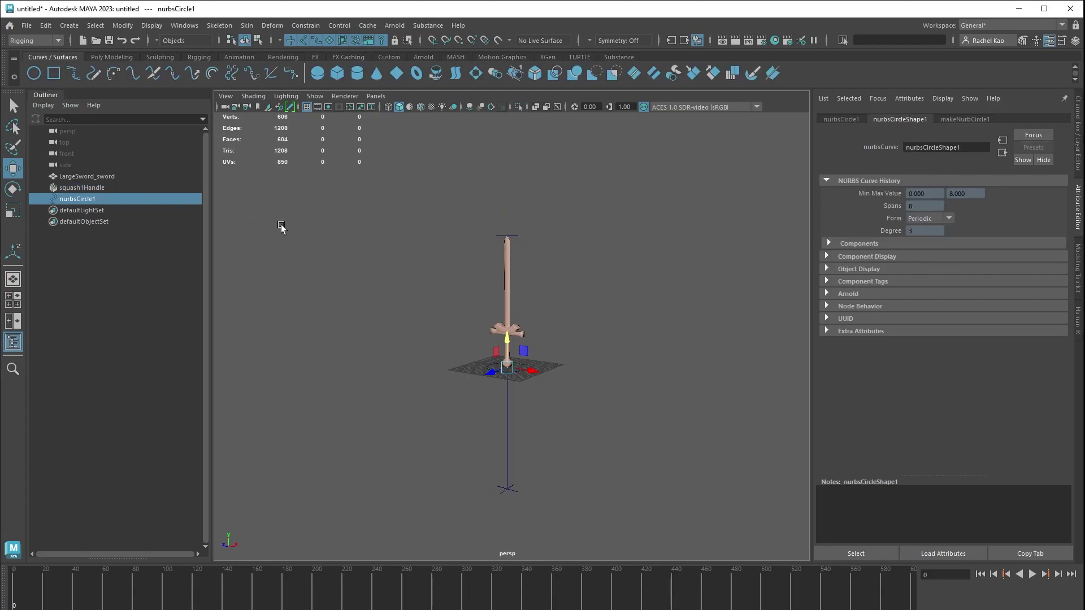
{"action": "scroll", "coordinate": [549, 450], "scroll_direction": "up", "scroll_amount": 10}
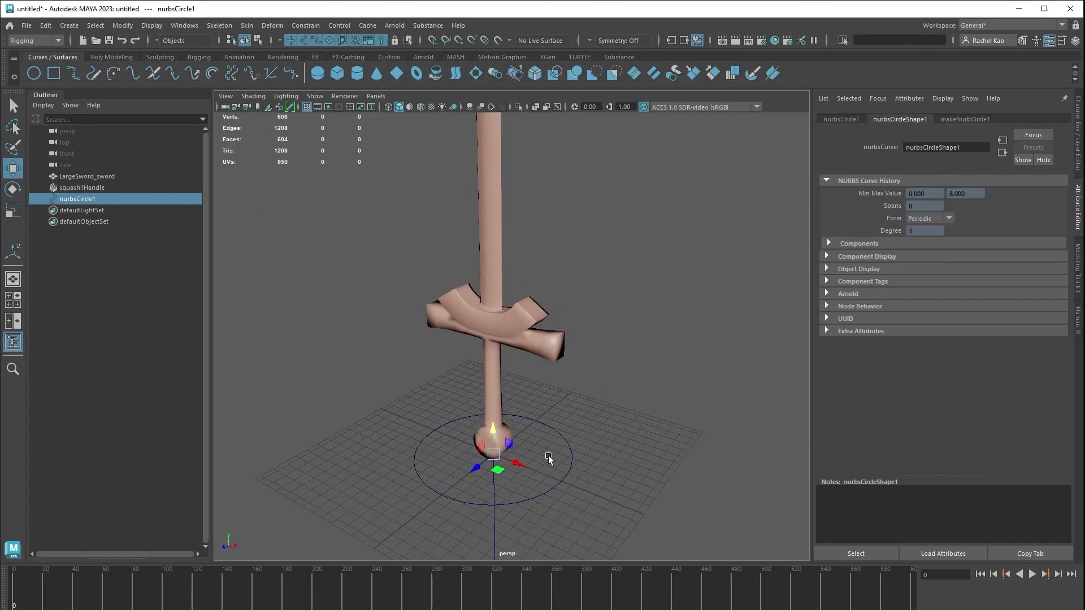
{"action": "scroll", "coordinate": [510, 395], "scroll_direction": "up", "scroll_amount": 3}
{"action": "key", "text": "r"}
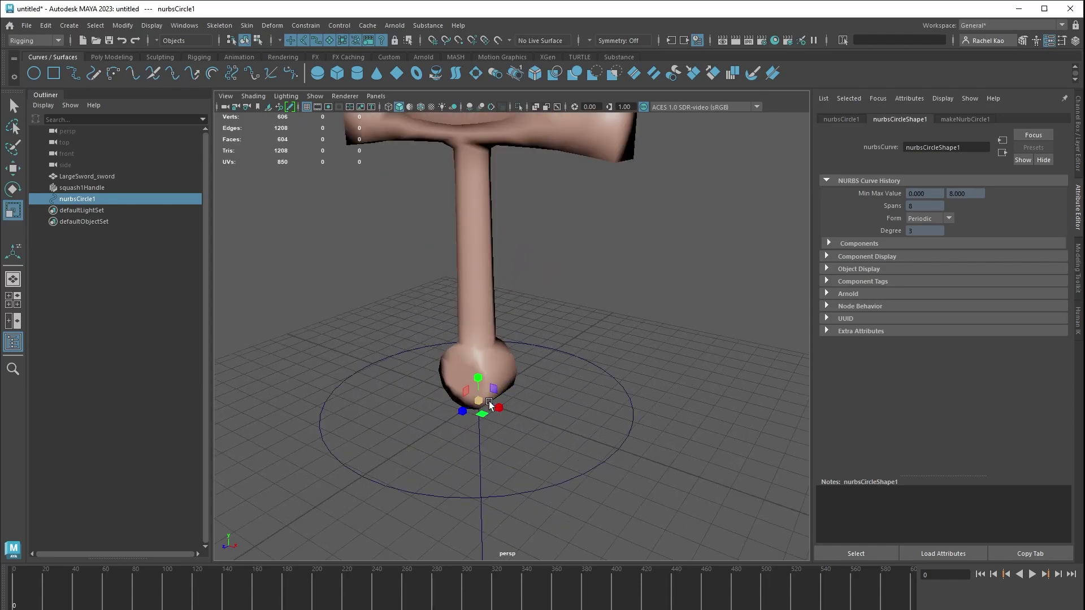
{"action": "left_click_drag", "start_coordinate": [500, 404], "coordinate": [643, 436]}
{"action": "scroll", "coordinate": [642, 435], "scroll_direction": "down", "scroll_amount": 4}
{"action": "scroll", "coordinate": [644, 407], "scroll_direction": "down", "scroll_amount": 3}
Move the circle up along the sword toward the blade tip.
{"action": "key", "text": "w"}
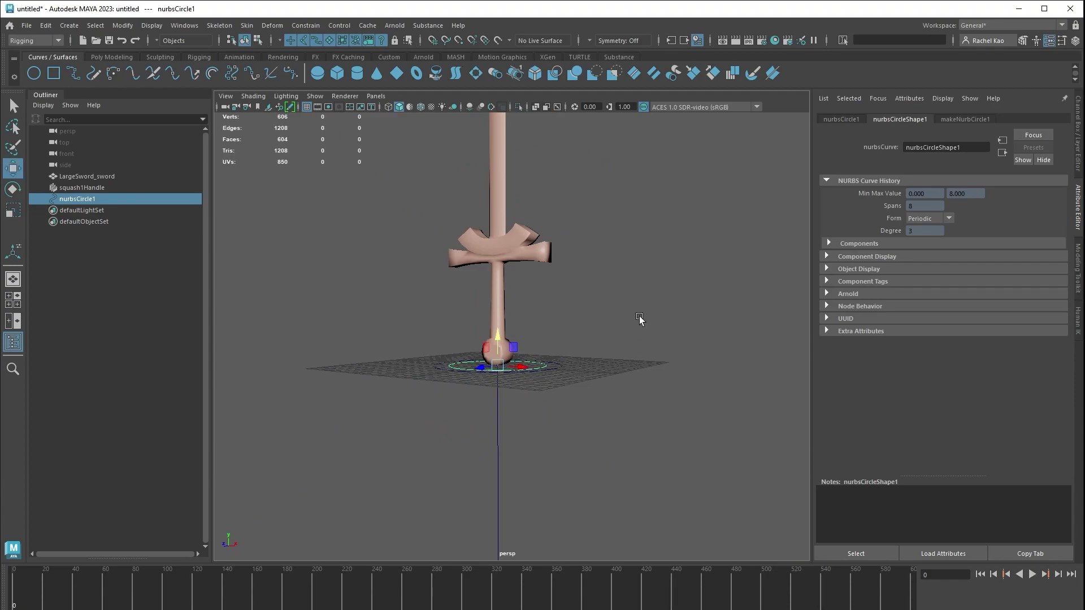
{"action": "middle_click_drag", "start_coordinate": [640, 314], "coordinate": [650, 433], "text": "alt"}
{"action": "left_click_drag", "start_coordinate": [517, 457], "coordinate": [498, 180]}
{"action": "left_click_drag", "start_coordinate": [498, 181], "coordinate": [565, 266], "text": "alt"}
{"action": "scroll", "coordinate": [556, 338], "scroll_direction": "up", "scroll_amount": 3}
{"action": "middle_click_drag", "start_coordinate": [556, 338], "coordinate": [627, 233]}
Align the circle with the blade tip in front view, at Translate Y 155.226.
{"action": "key", "text": "space"}
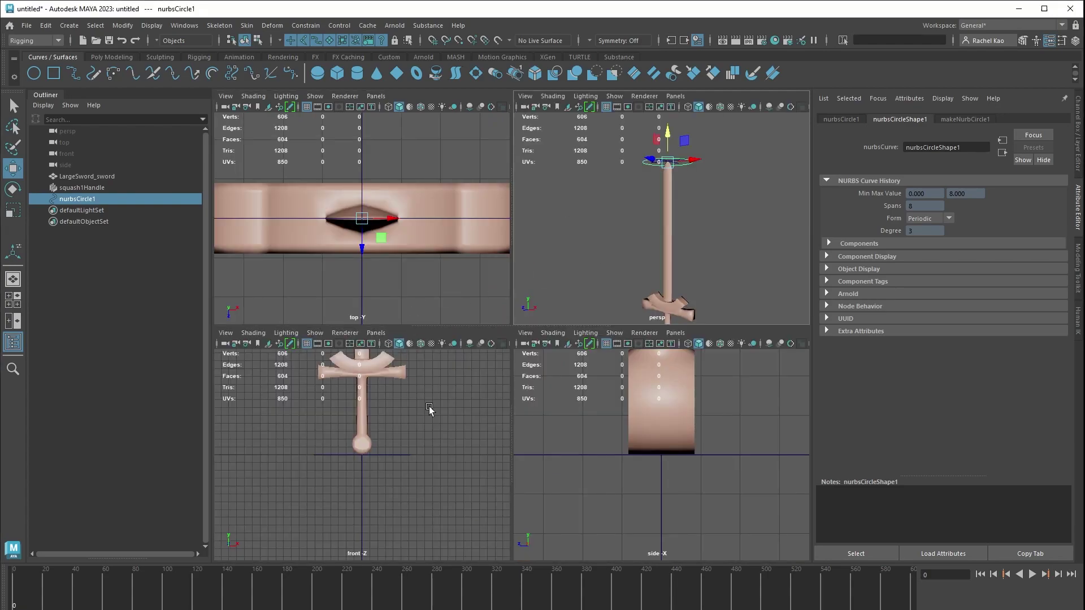
{"action": "key", "text": "space"}
{"action": "middle_click_drag", "start_coordinate": [583, 229], "coordinate": [584, 368], "text": "alt"}
{"action": "right_click_drag", "start_coordinate": [584, 368], "coordinate": [596, 298], "text": "alt"}
{"action": "middle_click_drag", "start_coordinate": [596, 298], "coordinate": [601, 331], "text": "alt"}
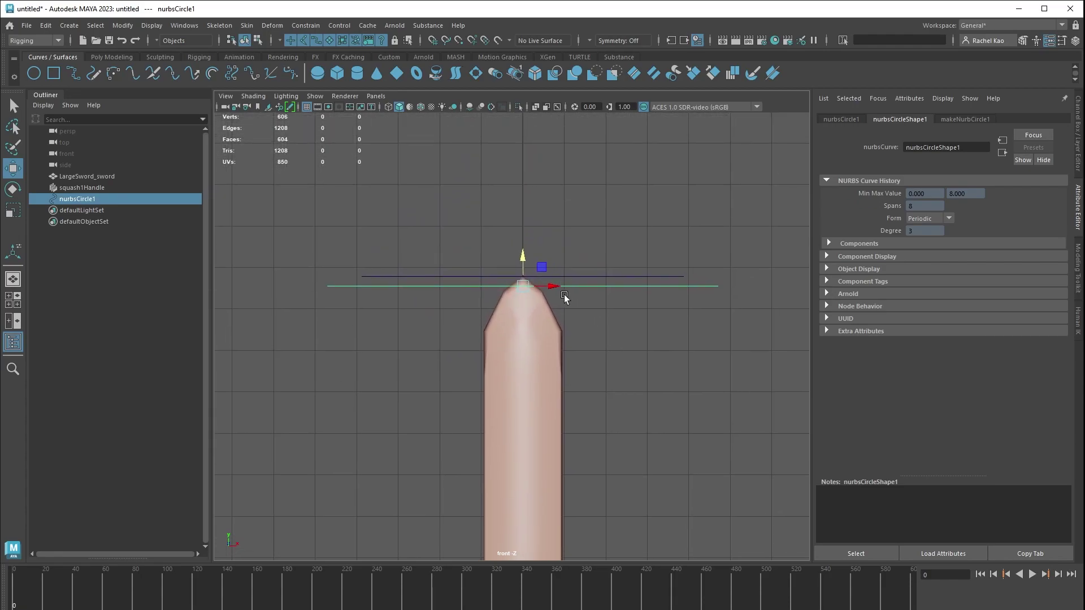
{"action": "left_click_drag", "start_coordinate": [523, 259], "coordinate": [522, 247]}
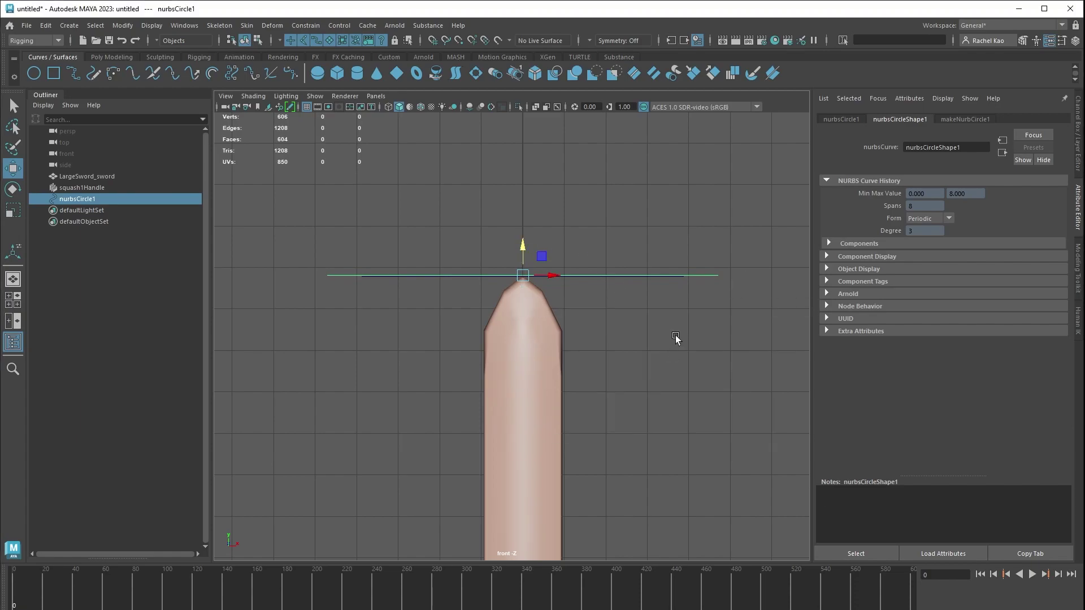
{"action": "key", "text": "space"}
{"action": "key", "text": "space"}
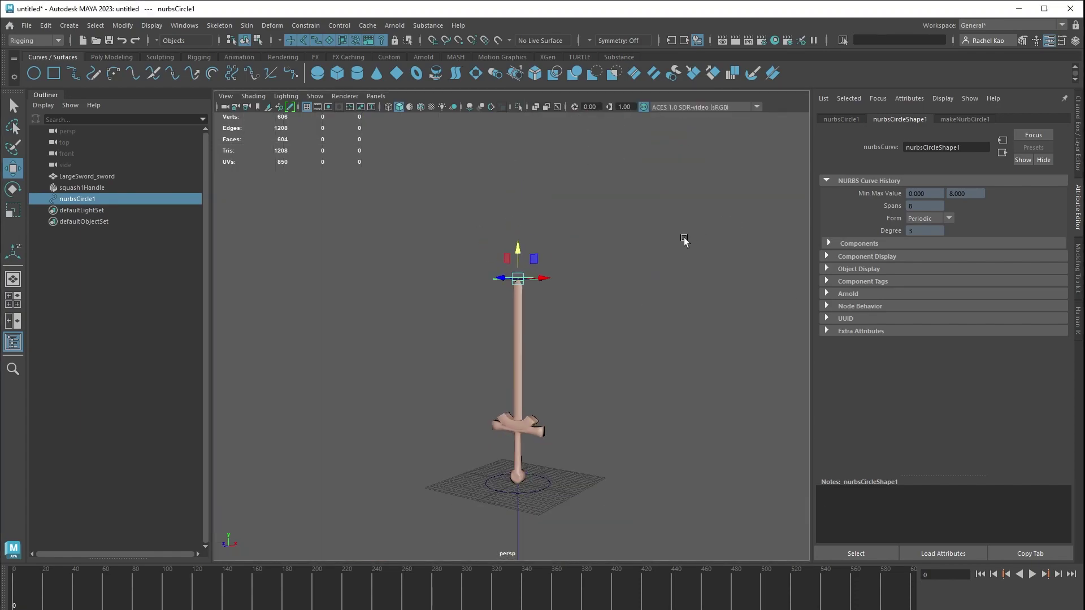
{"action": "left_click_drag", "start_coordinate": [628, 321], "coordinate": [649, 252], "text": "alt"}
Delete the circle's construction history and freeze its transformations.
{"action": "key", "text": "f"}
{"action": "key", "text": "r"}
{"action": "key", "text": "ctrl+a"}
{"action": "left_click", "coordinate": [112, 57]}
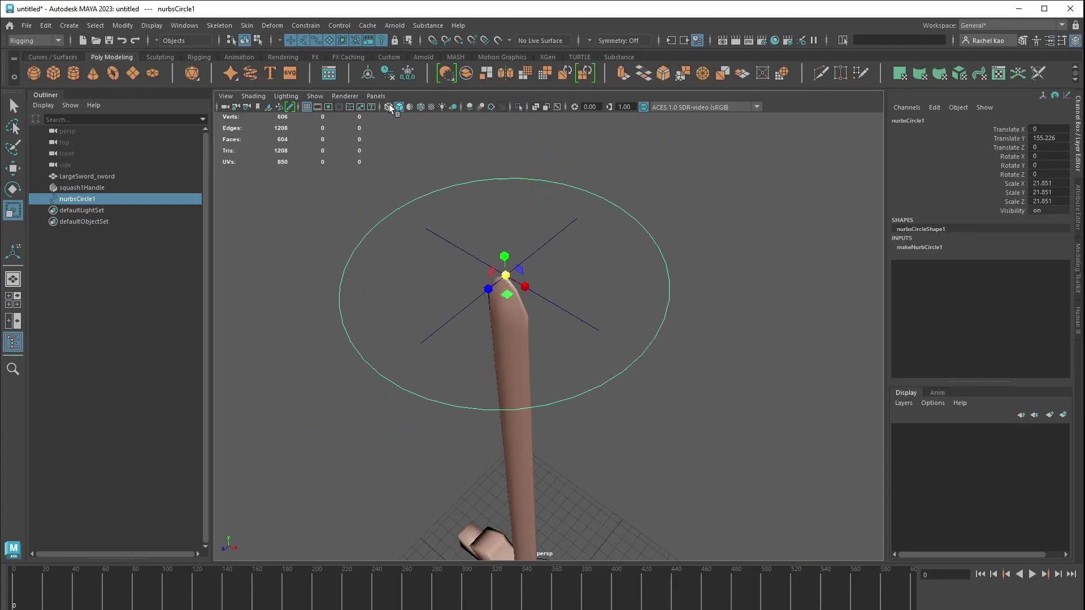
{"action": "left_click", "coordinate": [389, 74]}
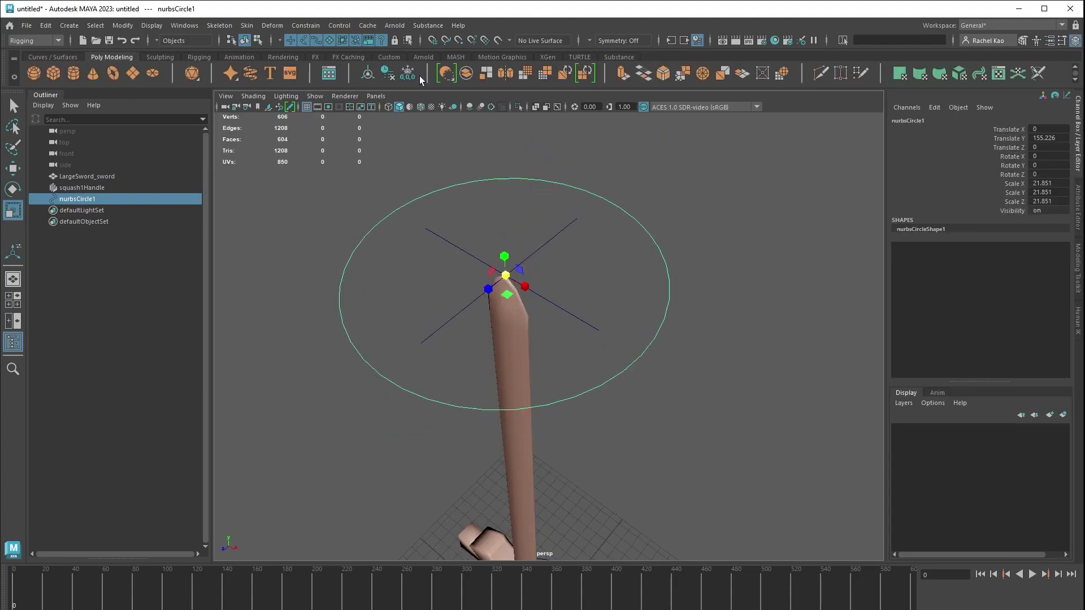
{"action": "left_click", "coordinate": [418, 75]}
{"action": "key", "text": "a"}
Rename nurbsCircle1 to sword_squash_ctl in the Outliner.
{"action": "double_click", "coordinate": [79, 199]}
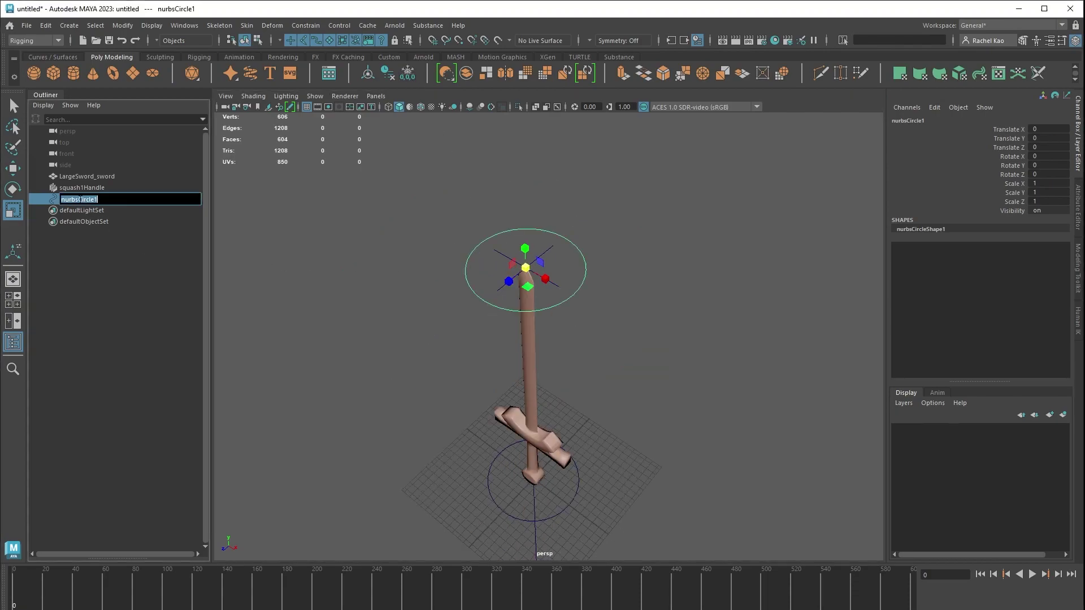
{"action": "type", "text": "sword_squash_ctl"}
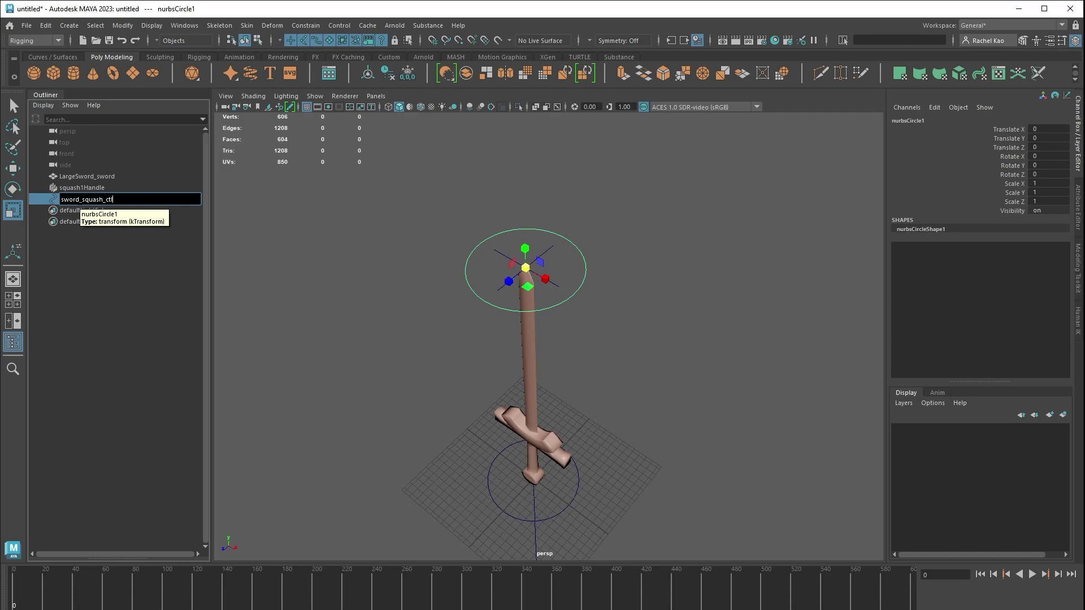
{"action": "key", "text": "Return"}
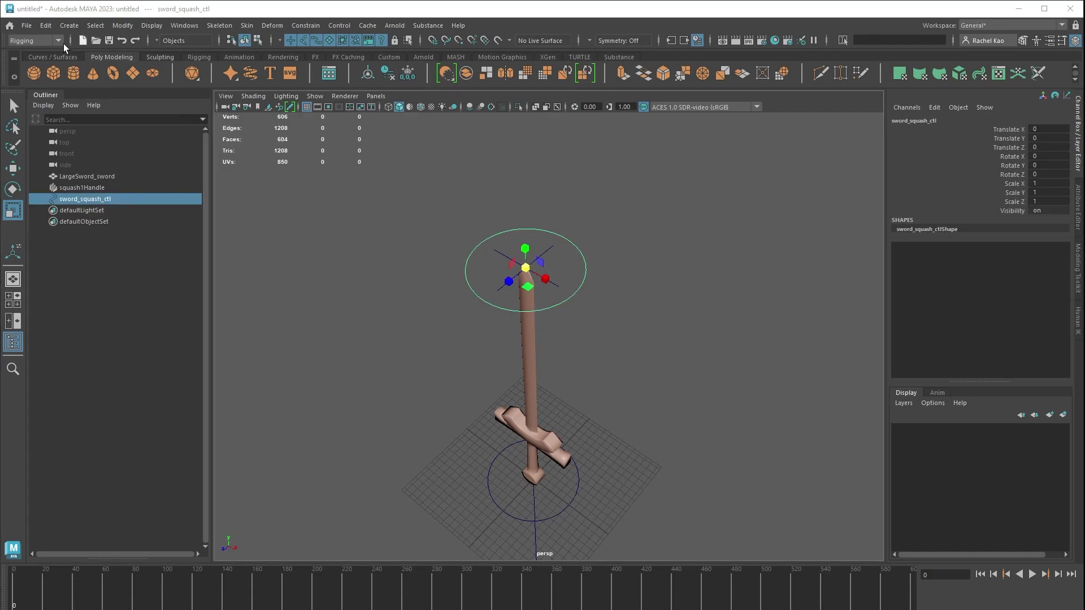
Switch to the Animation menu set and open the Set Driven Key window.
{"action": "left_click", "coordinate": [57, 41]}
{"action": "left_click", "coordinate": [47, 75]}
{"action": "left_click", "coordinate": [211, 26]}
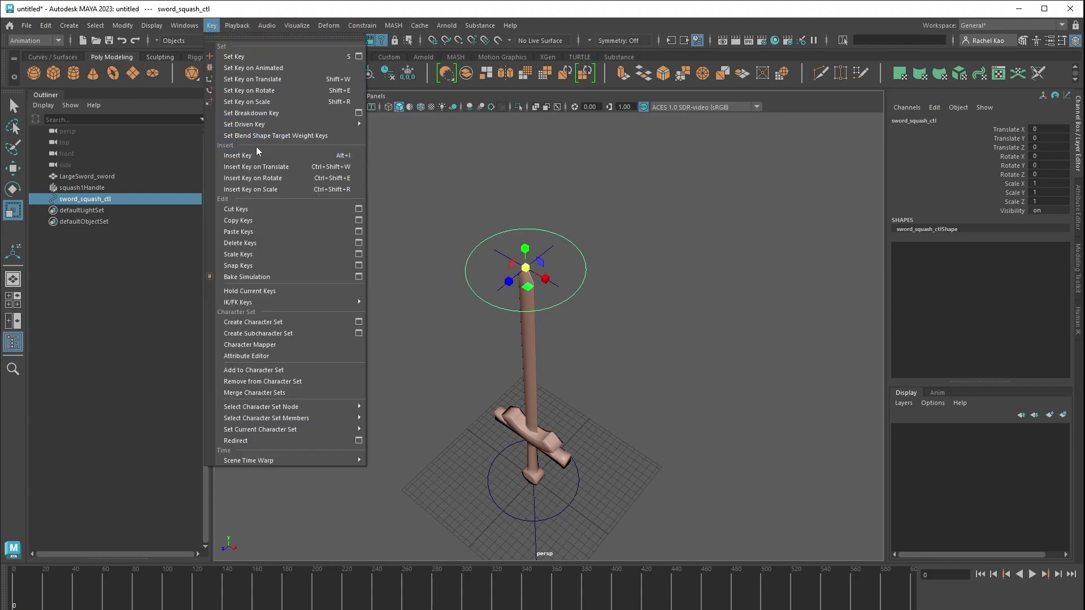
{"action": "mouse_move", "coordinate": [258, 124]}
{"action": "left_click", "coordinate": [388, 129]}
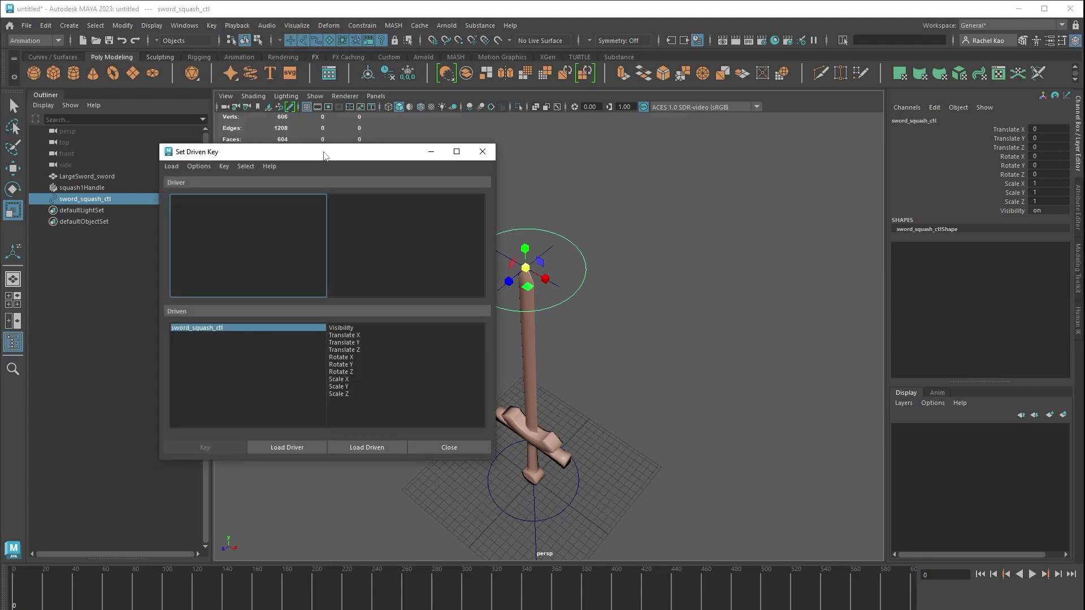
{"action": "left_click_drag", "start_coordinate": [329, 148], "coordinate": [790, 149]}
Load sword_squash_ctl as the driver and squash1 as the driven node.
{"action": "left_click", "coordinate": [698, 319]}
{"action": "left_click", "coordinate": [750, 439]}
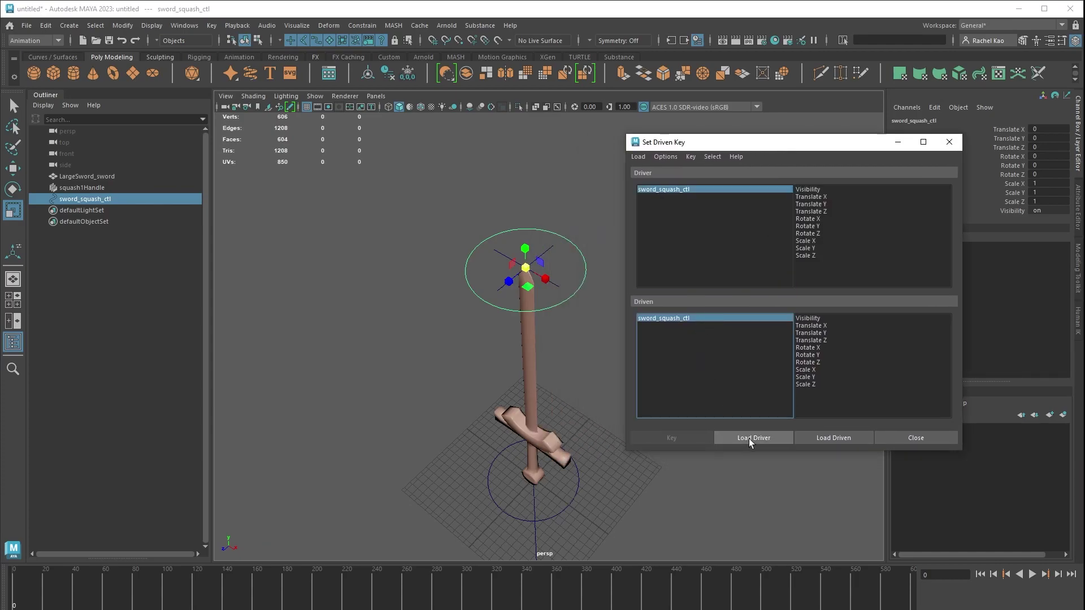
{"action": "left_click", "coordinate": [144, 186]}
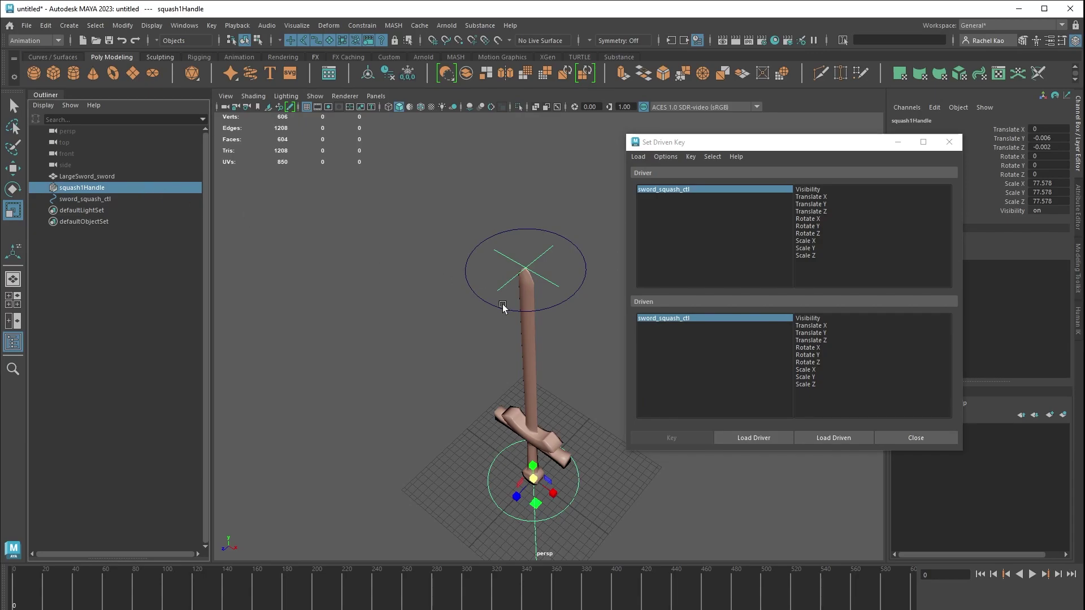
{"action": "left_click_drag", "start_coordinate": [867, 144], "coordinate": [341, 237]}
{"action": "key", "text": "ctrl+a"}
{"action": "left_click", "coordinate": [970, 119]}
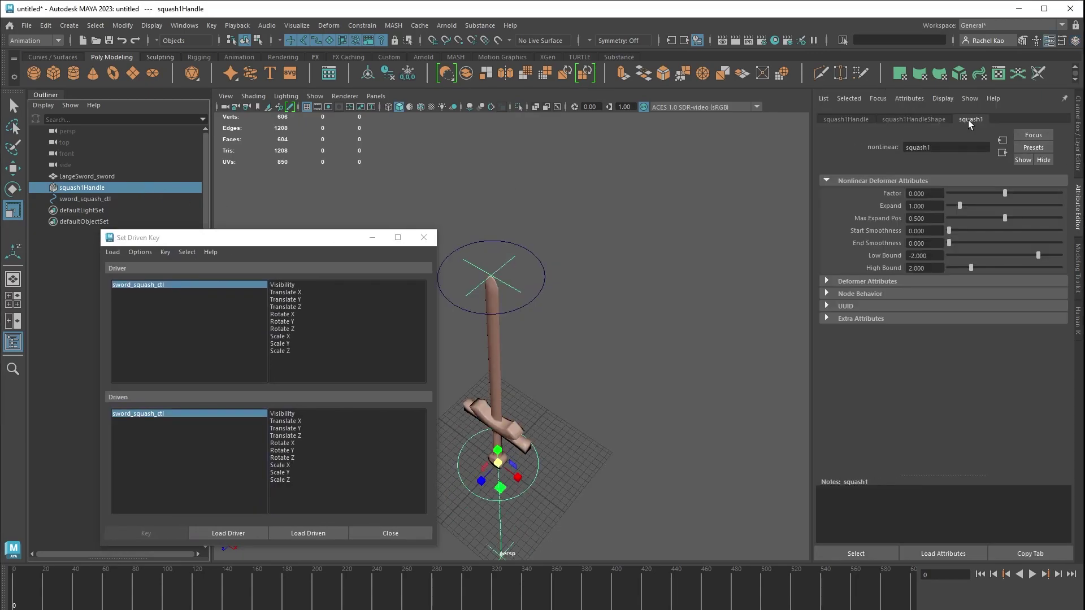
{"action": "left_click", "coordinate": [843, 554]}
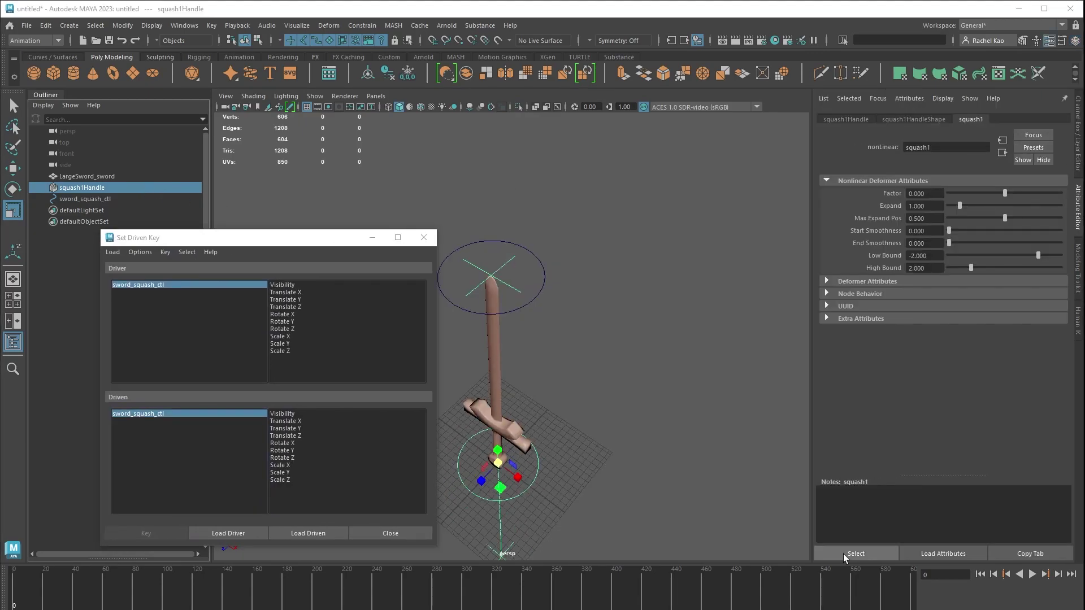
{"action": "left_click", "coordinate": [306, 533]}
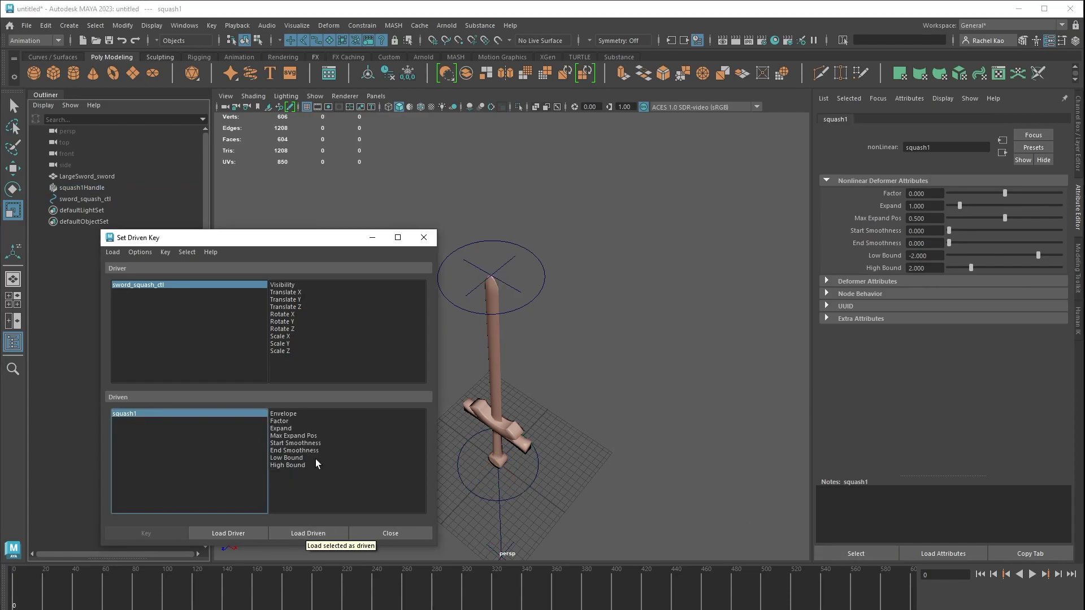
{"action": "left_click_drag", "start_coordinate": [278, 243], "coordinate": [789, 239]}
Pair Translate Y as the driver attribute with Factor as the driven attribute.
{"action": "left_click", "coordinate": [808, 295]}
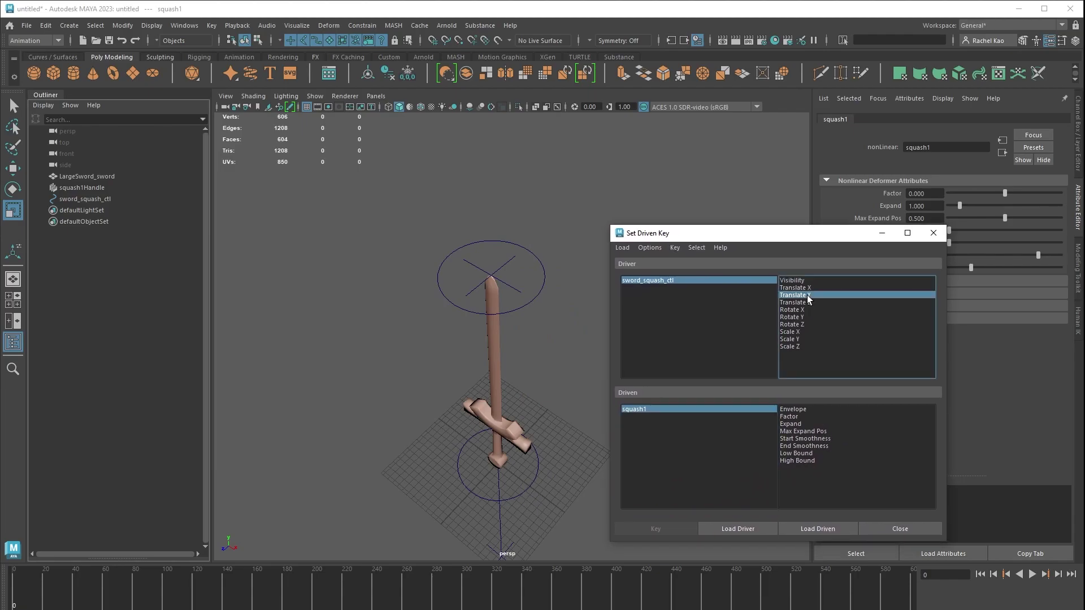
{"action": "left_click", "coordinate": [791, 418]}
{"action": "key", "text": "w"}
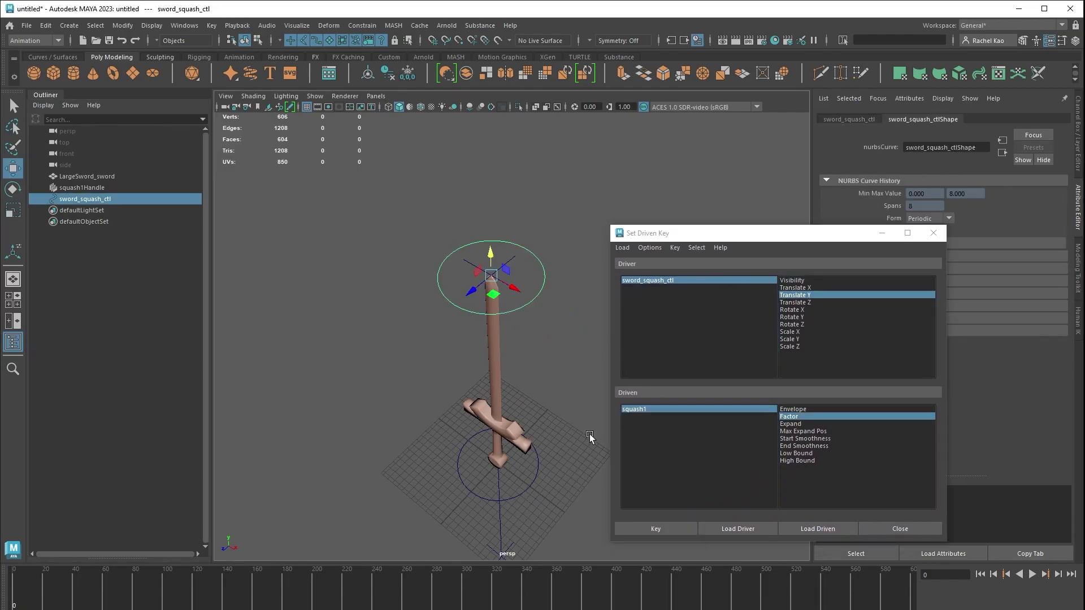
{"action": "left_click", "coordinate": [656, 529]}
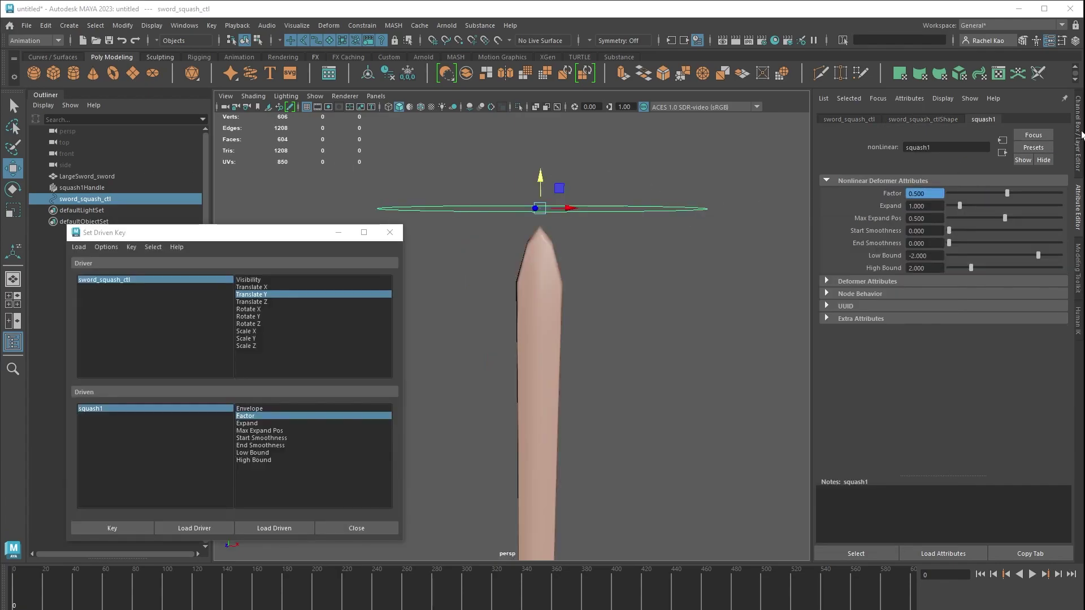
Key sword_squash_ctl Translate Y 77 to squash1 Factor 0.5, then lower the control.
{"action": "left_click", "coordinate": [1079, 137]}
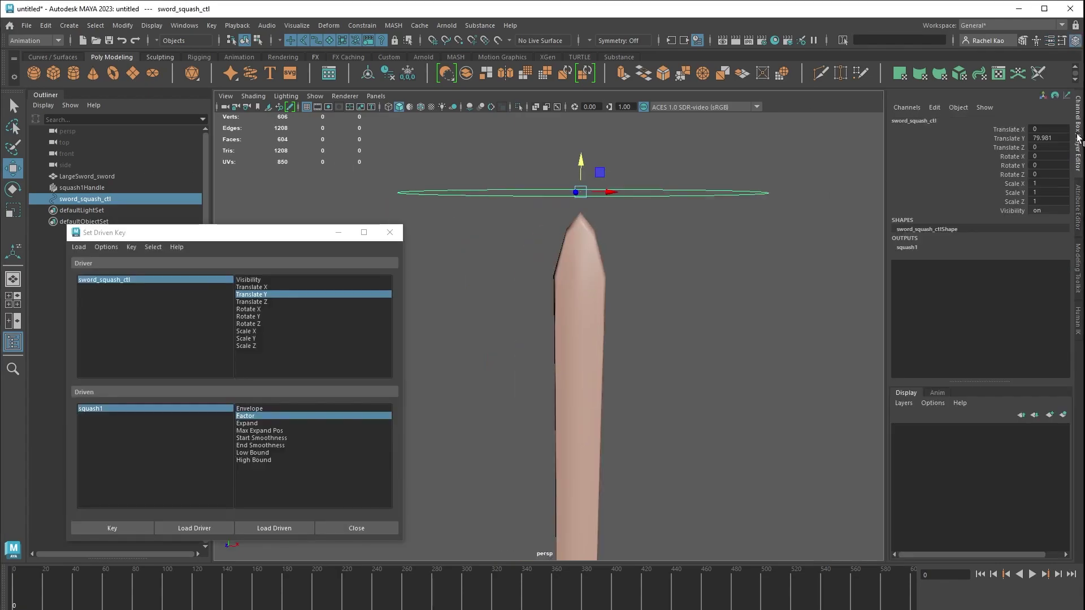
{"action": "left_click", "coordinate": [1052, 138]}
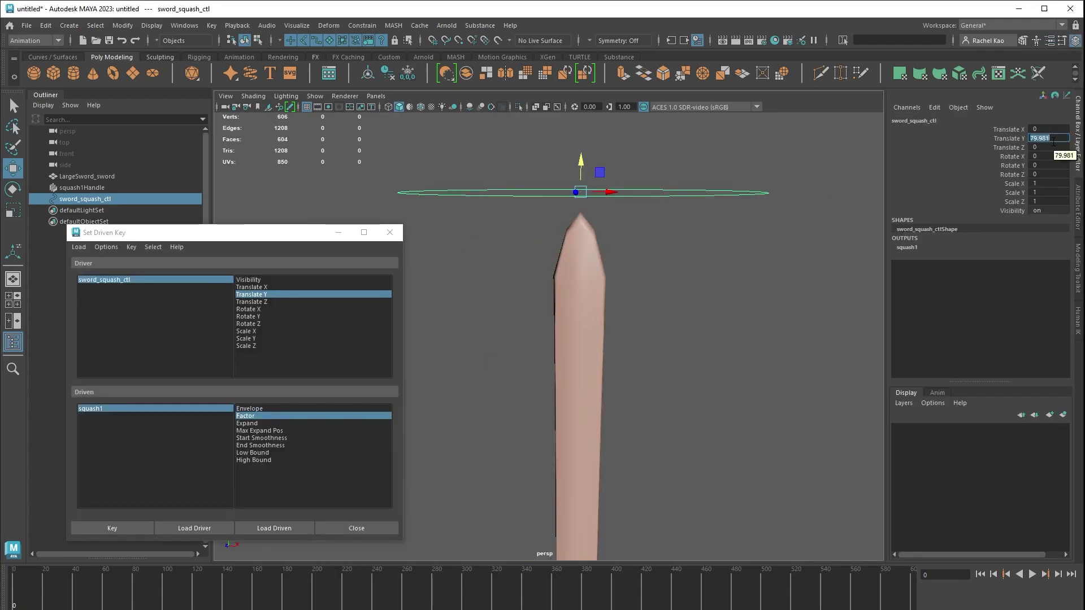
{"action": "type", "text": "77"}
{"action": "key", "text": "Return"}
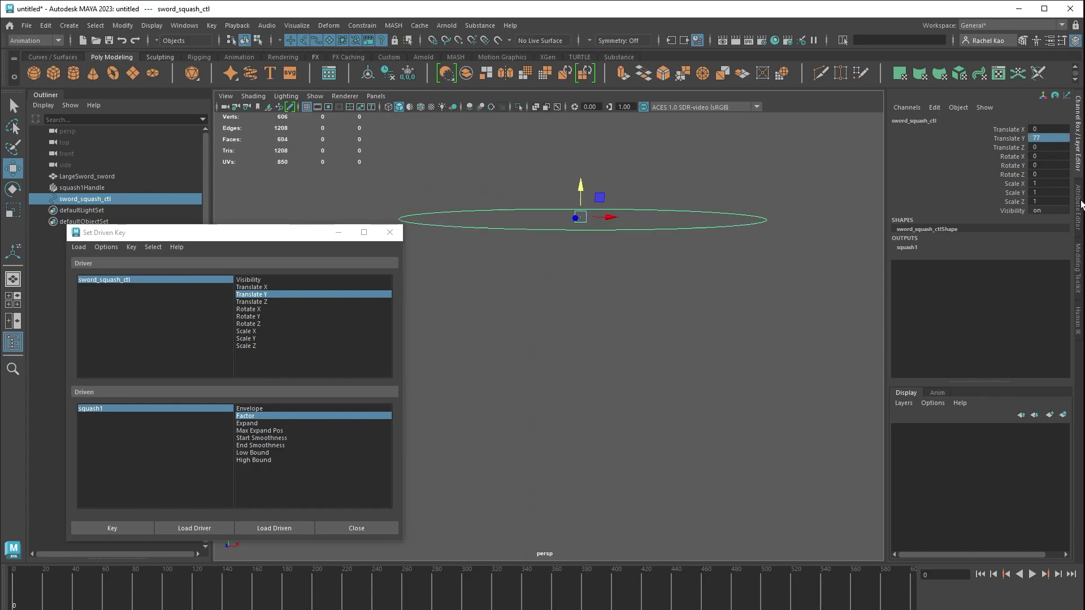
{"action": "left_click", "coordinate": [1079, 207]}
{"action": "left_click", "coordinate": [928, 194]}
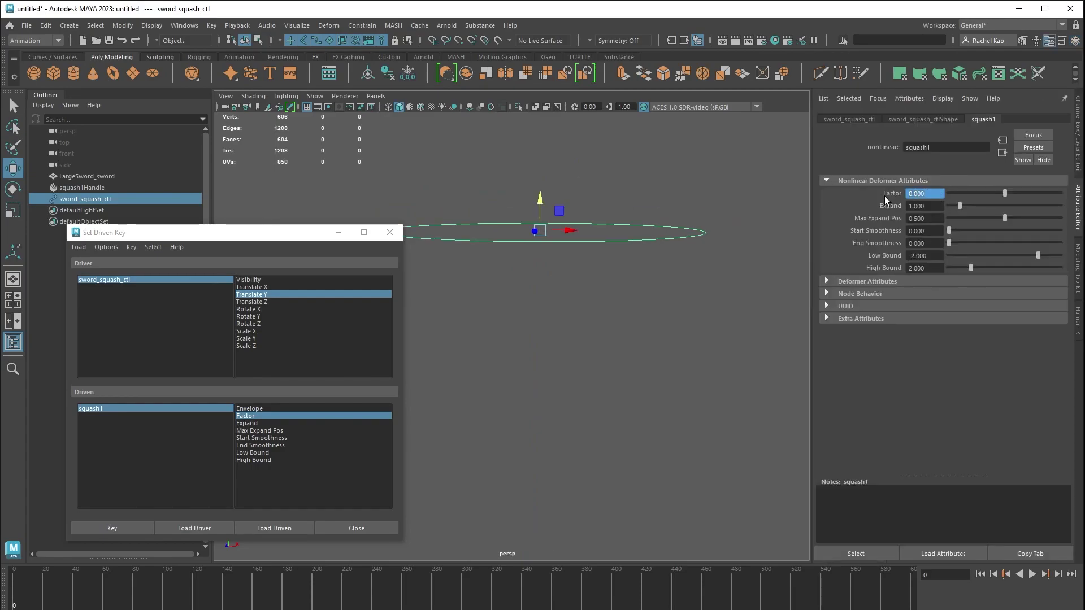
{"action": "type", "text": "0.5"}
{"action": "key", "text": "Return"}
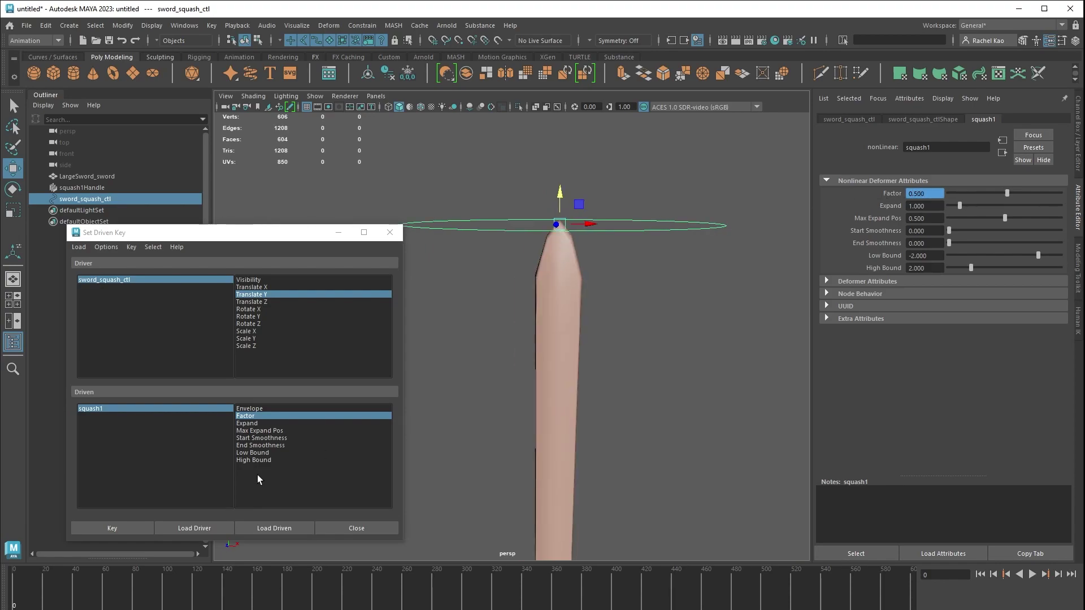
{"action": "left_click", "coordinate": [114, 527]}
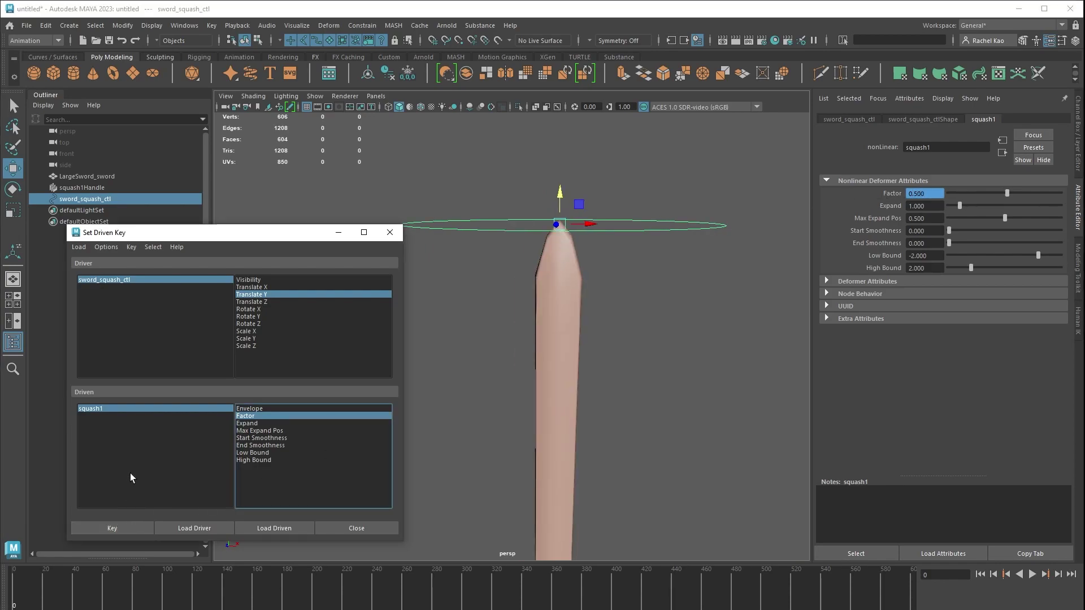
{"action": "scroll", "coordinate": [589, 288], "scroll_direction": "down", "scroll_amount": 5}
{"action": "left_click_drag", "start_coordinate": [543, 201], "coordinate": [543, 362]}
Key sword_squash_ctl Translate Y -52 to squash1 Factor -0.5.
{"action": "left_click", "coordinate": [1078, 148]}
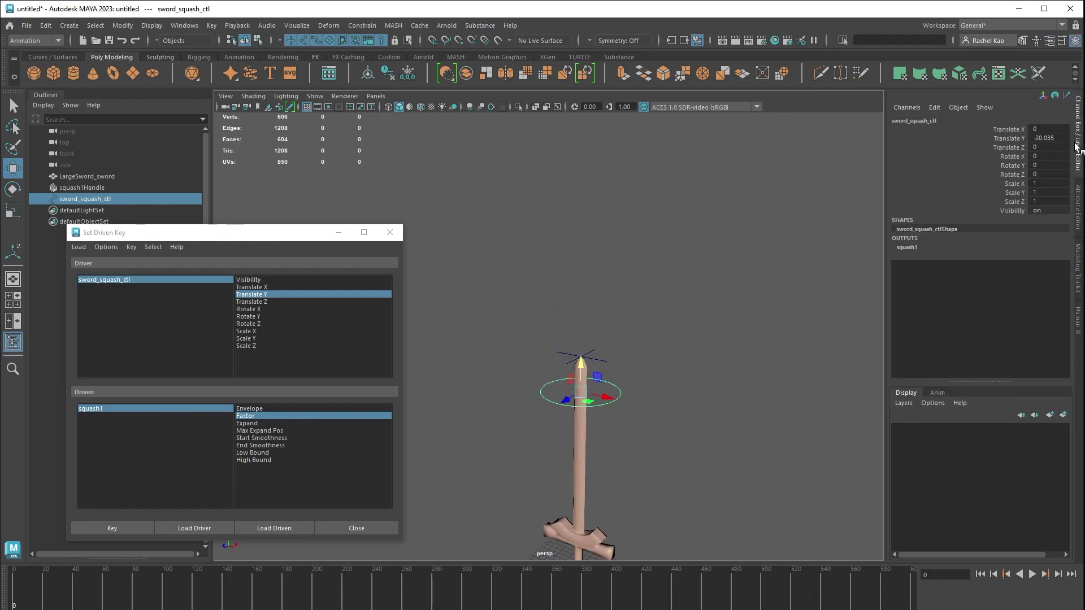
{"action": "double_click", "coordinate": [1059, 138]}
{"action": "type", "text": "-52"}
{"action": "key", "text": "Return"}
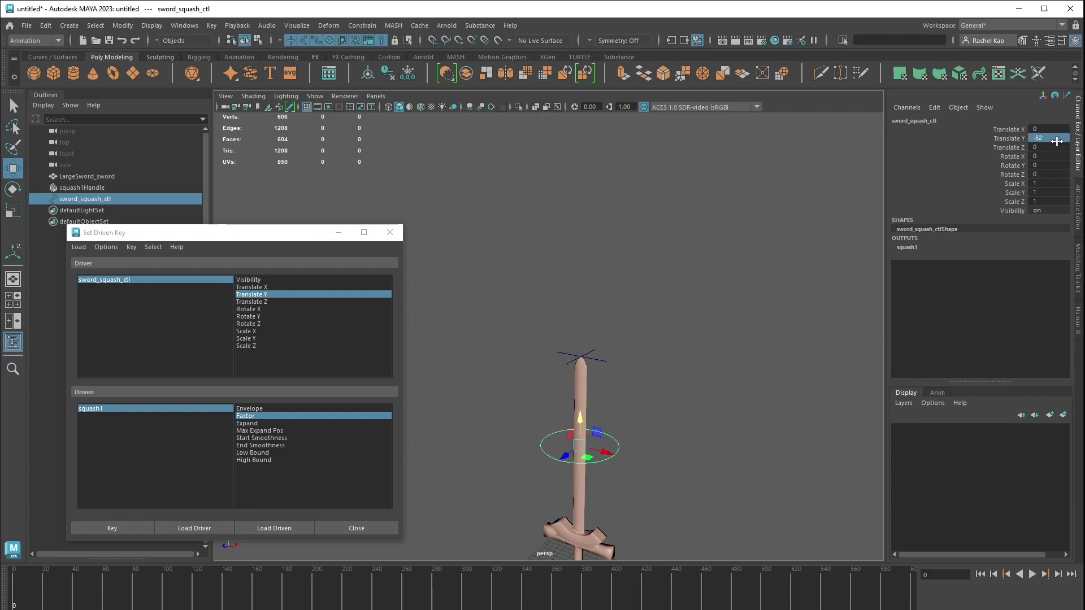
{"action": "left_click", "coordinate": [1080, 209]}
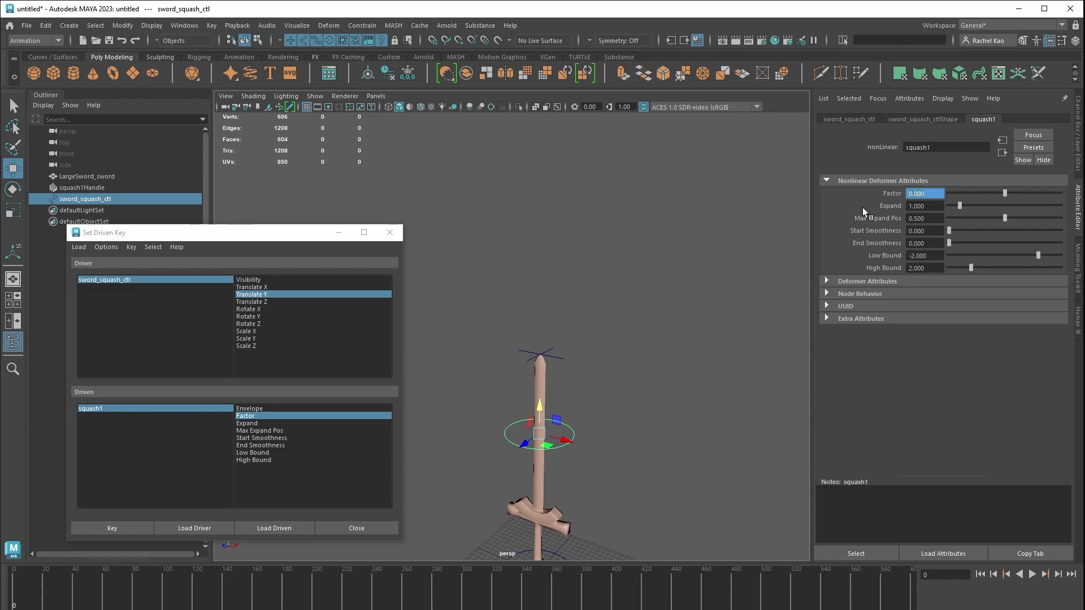
{"action": "type", "text": "-0.5"}
{"action": "key", "text": "Return"}
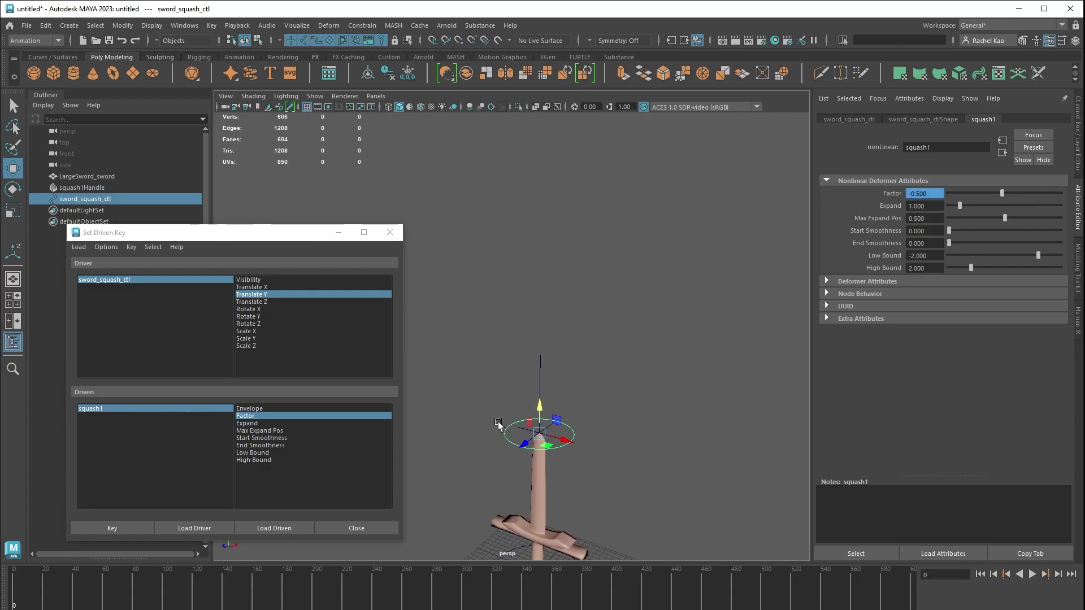
{"action": "left_click_drag", "start_coordinate": [577, 436], "coordinate": [657, 295], "text": "alt"}
{"action": "scroll", "coordinate": [656, 295], "scroll_direction": "up", "scroll_amount": 3}
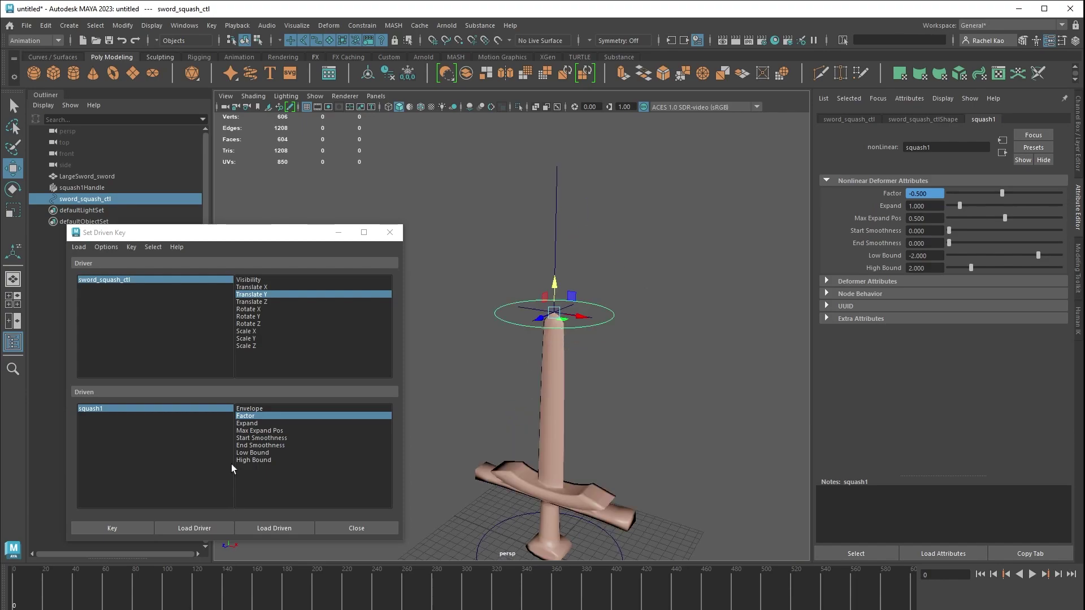
{"action": "left_click", "coordinate": [134, 527]}
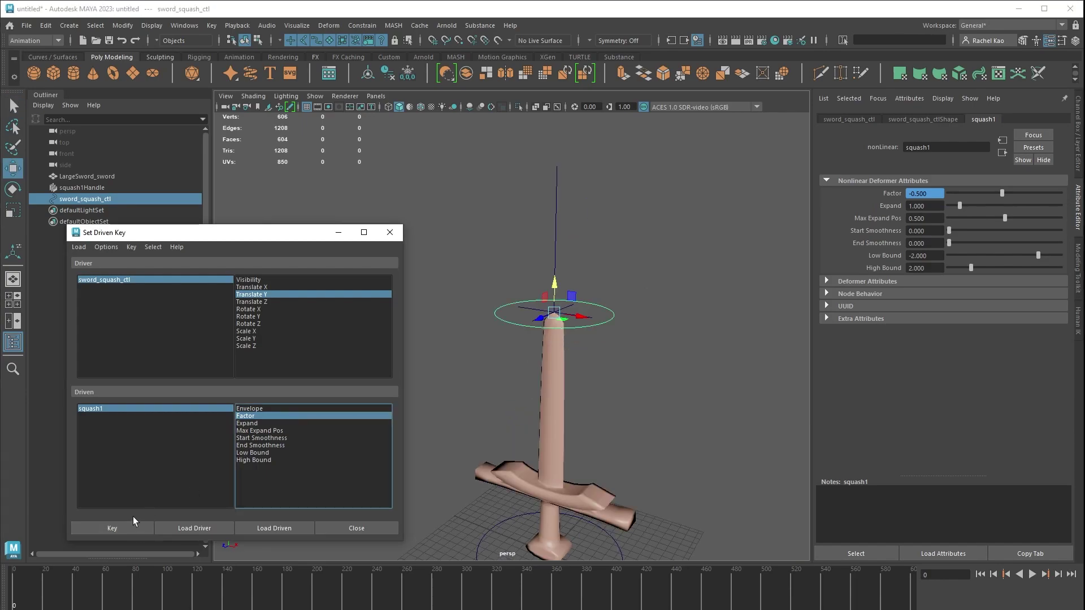
Test the rig by raising the control to stretch and lowering it to squash.
{"action": "left_click_drag", "start_coordinate": [556, 295], "coordinate": [610, 193]}
{"action": "scroll", "coordinate": [610, 193], "scroll_direction": "down", "scroll_amount": 3}
{"action": "left_click_drag", "start_coordinate": [537, 218], "coordinate": [557, 111]}
{"action": "scroll", "coordinate": [557, 111], "scroll_direction": "down", "scroll_amount": 3}
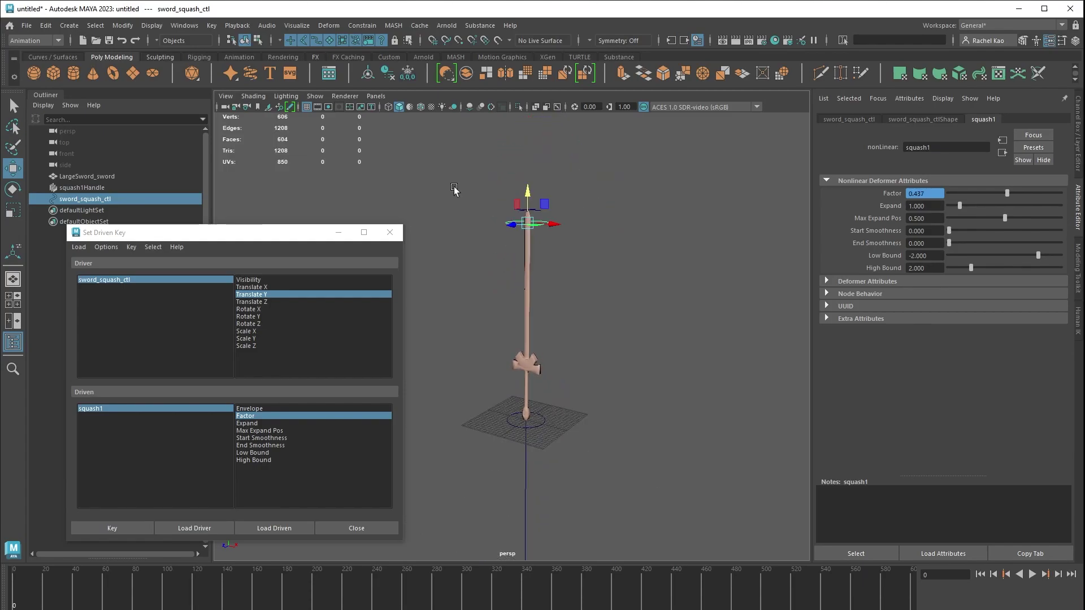
{"action": "left_click_drag", "start_coordinate": [525, 191], "coordinate": [524, 298]}
Close the Set Driven Key window and show the control's Limit Information > Translate fields.
{"action": "left_click", "coordinate": [390, 232]}
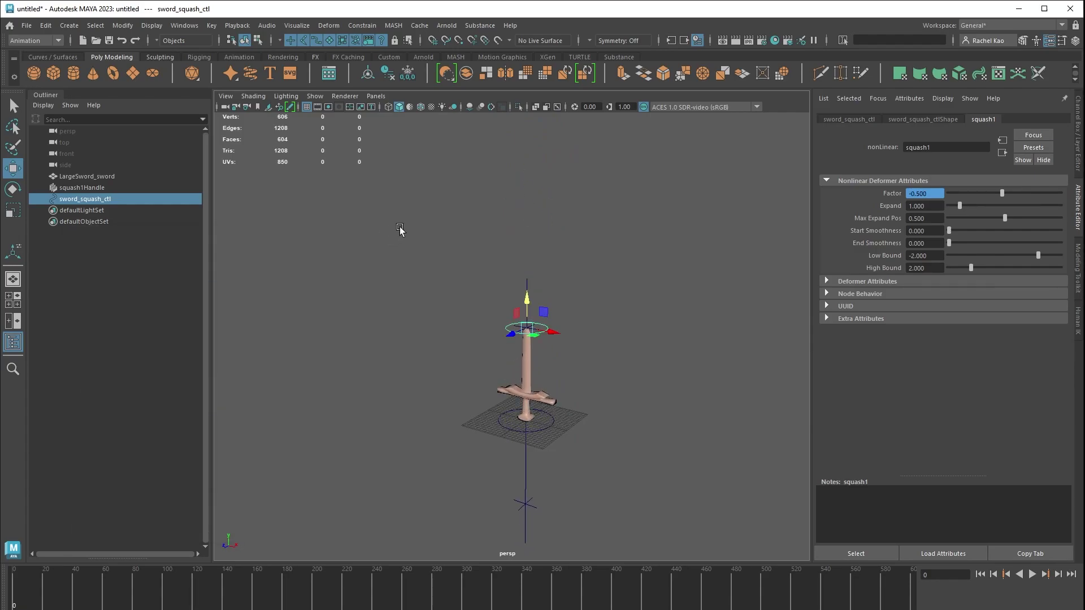
{"action": "left_click", "coordinate": [831, 120]}
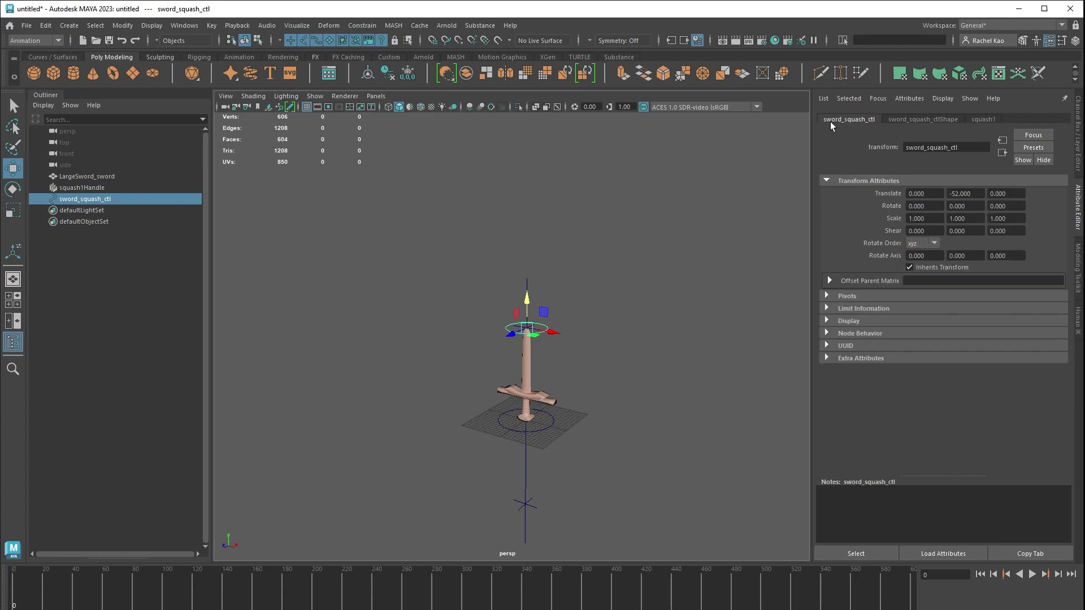
{"action": "left_click", "coordinate": [827, 308]}
{"action": "left_click", "coordinate": [829, 333]}
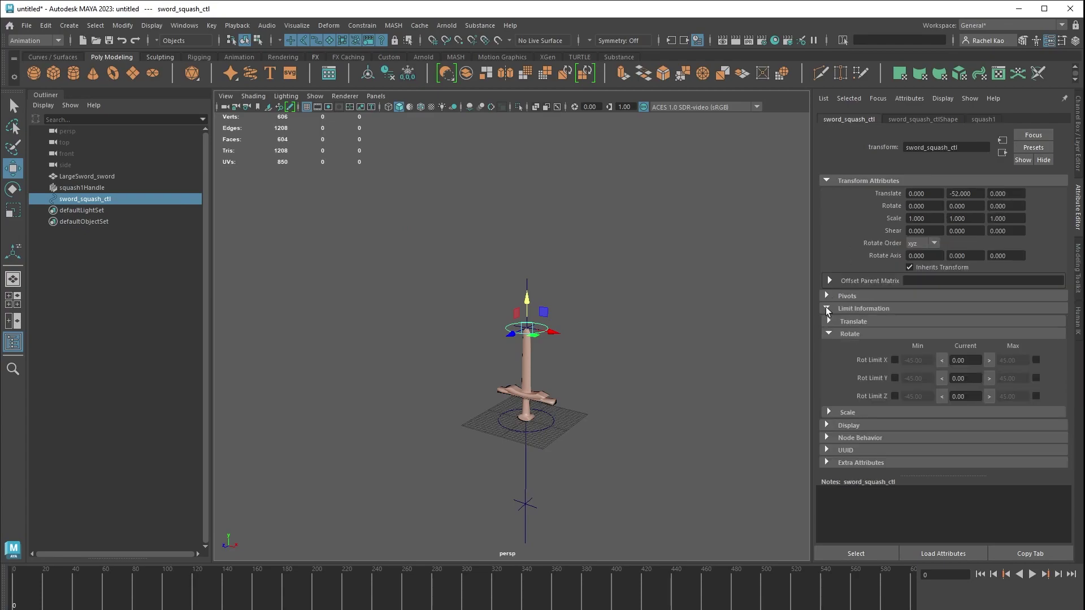
{"action": "left_click", "coordinate": [829, 322]}
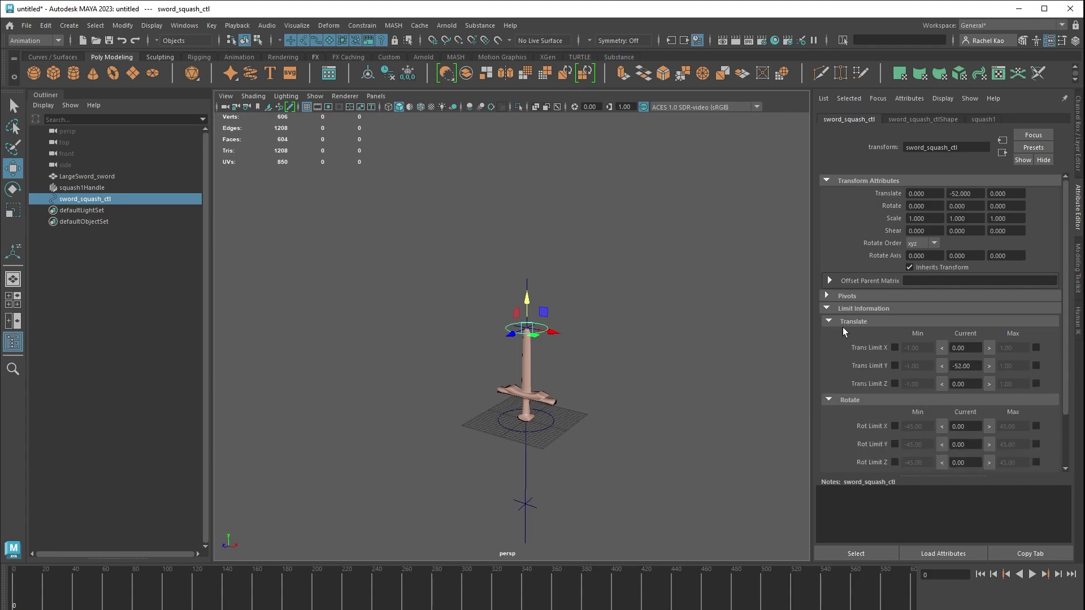
Enable Trans Limit Y with minimum -52 and maximum 77, then raise the control.
{"action": "left_click", "coordinate": [1036, 365]}
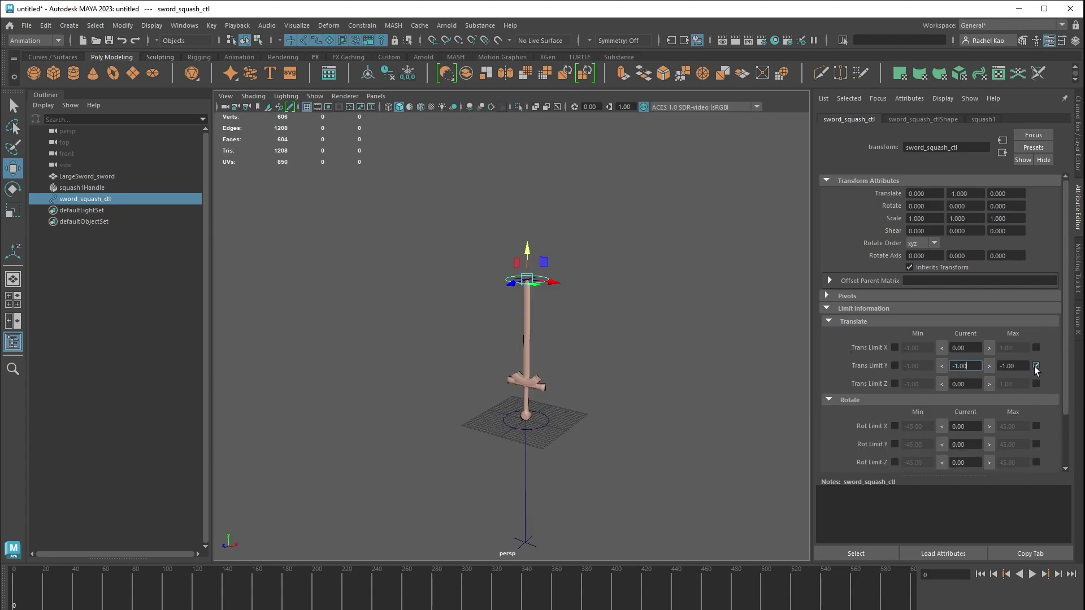
{"action": "left_click", "coordinate": [1006, 367]}
{"action": "left_click_drag", "start_coordinate": [1021, 366], "coordinate": [999, 366]}
{"action": "type", "text": "77"}
{"action": "key", "text": "Return"}
{"action": "left_click", "coordinate": [895, 366]}
{"action": "type", "text": "-52"}
{"action": "key", "text": "Return"}
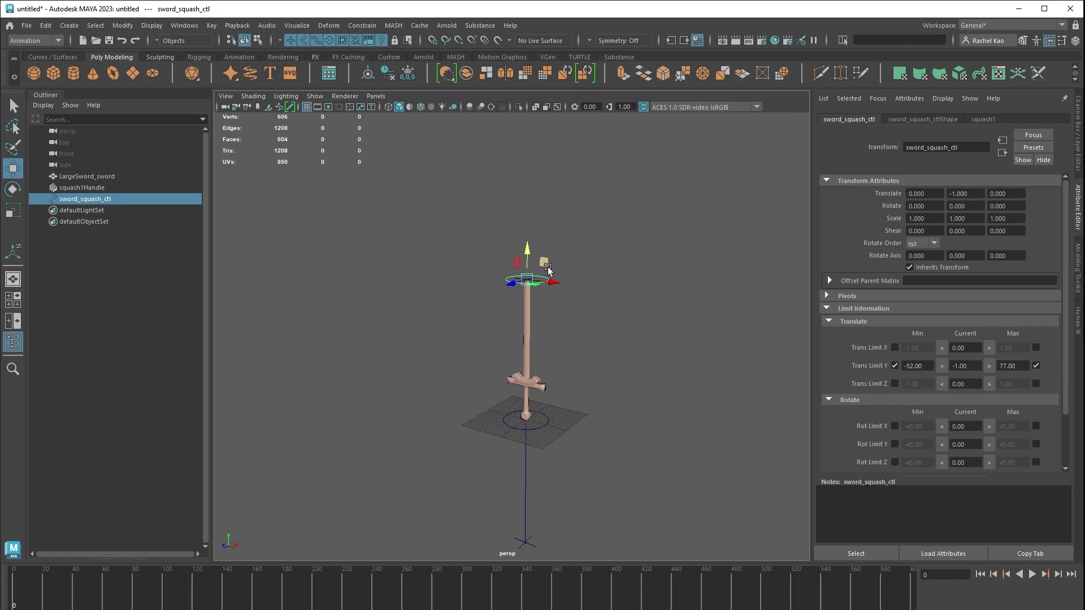
{"action": "mouse_move", "coordinate": [530, 259]}
{"action": "left_mouse_down"}
{"action": "mouse_move", "coordinate": [533, 157]}
{"action": "mouse_move", "coordinate": [539, 302]}
{"action": "mouse_move", "coordinate": [537, 259]}
{"action": "left_mouse_up"}
Switch to the Rigging menu set and add a Nonlinear Bend deformer to LargeSword_sword.
{"action": "left_click", "coordinate": [96, 177]}
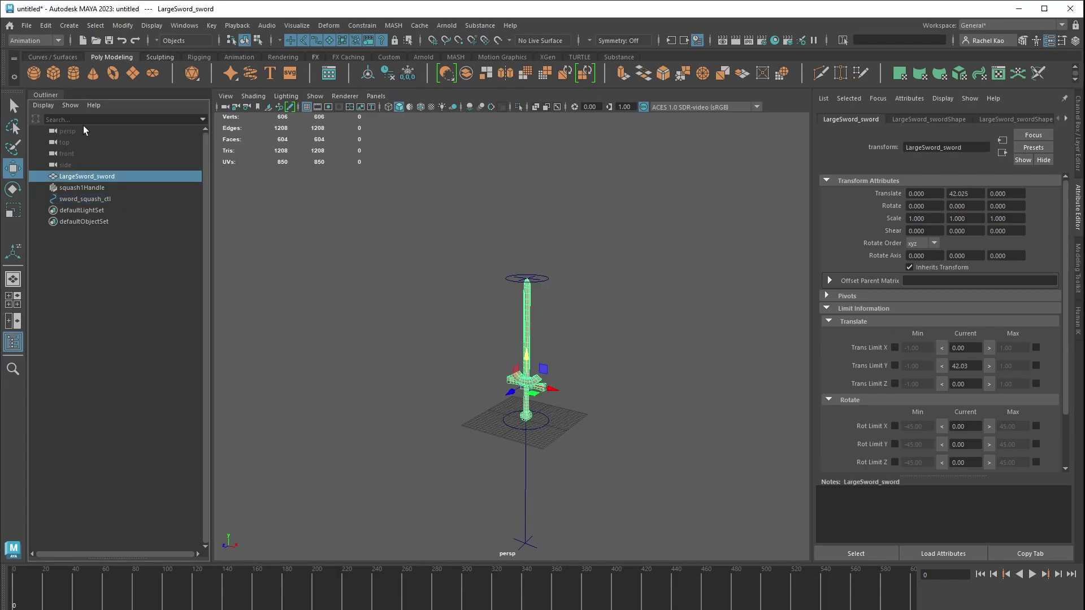
{"action": "left_click", "coordinate": [58, 42]}
{"action": "left_click", "coordinate": [49, 62]}
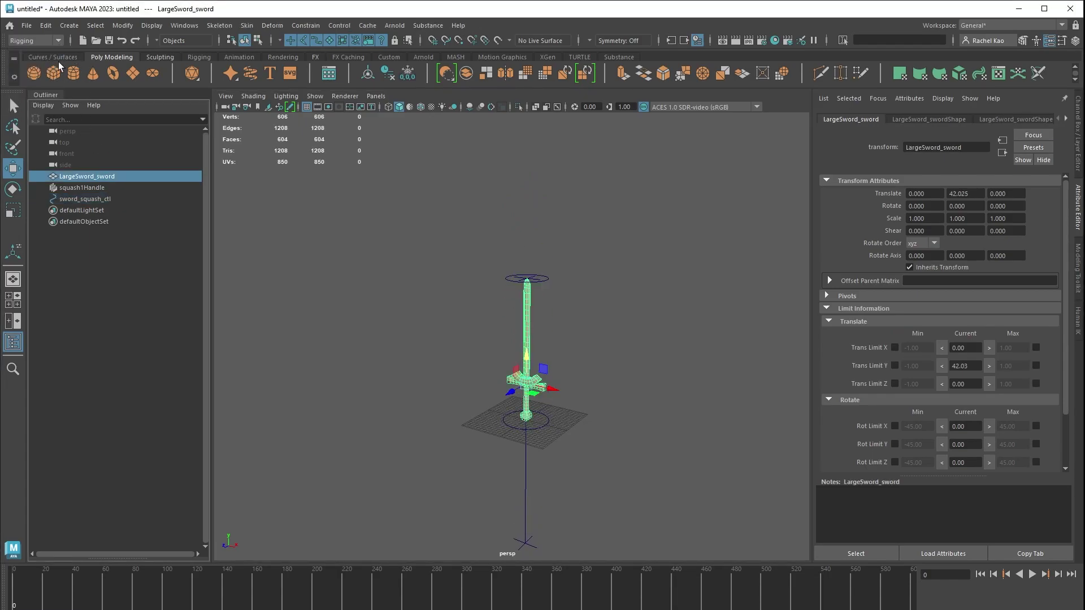
{"action": "left_click", "coordinate": [272, 26]}
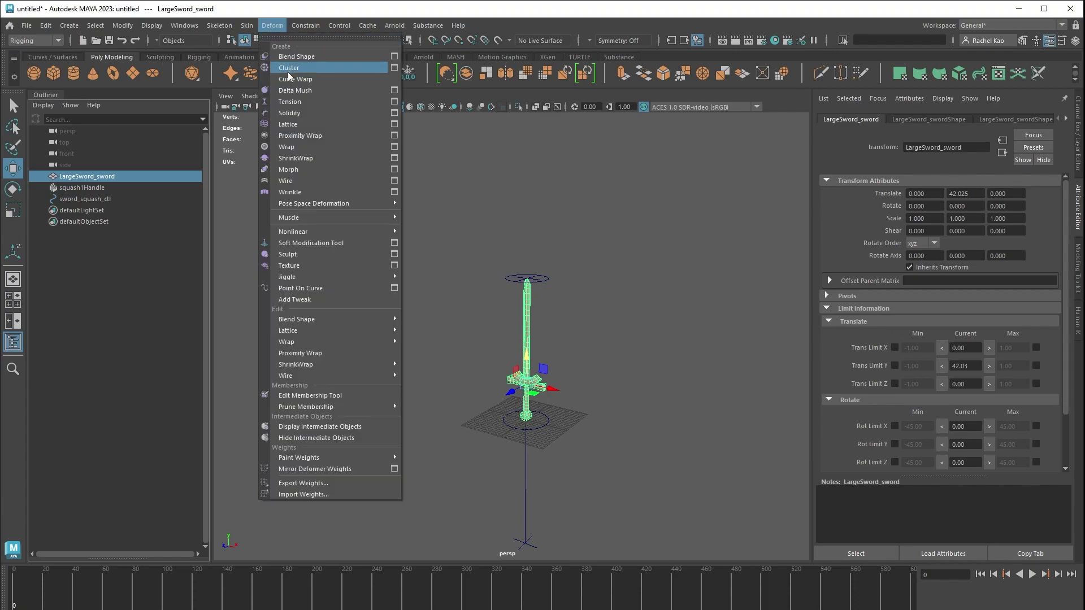
{"action": "mouse_move", "coordinate": [310, 232]}
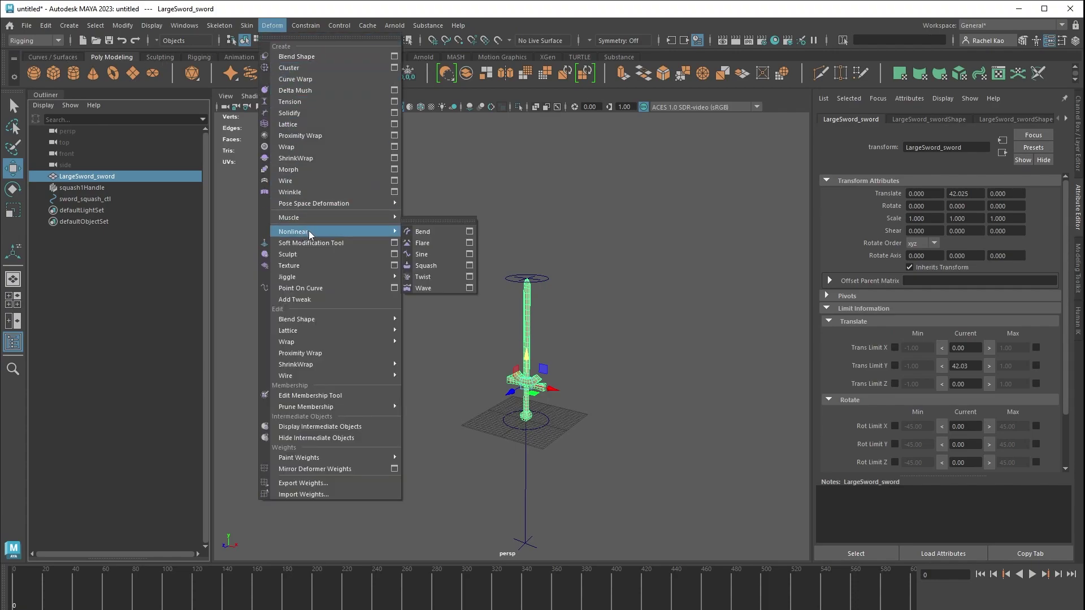
{"action": "left_click", "coordinate": [437, 231]}
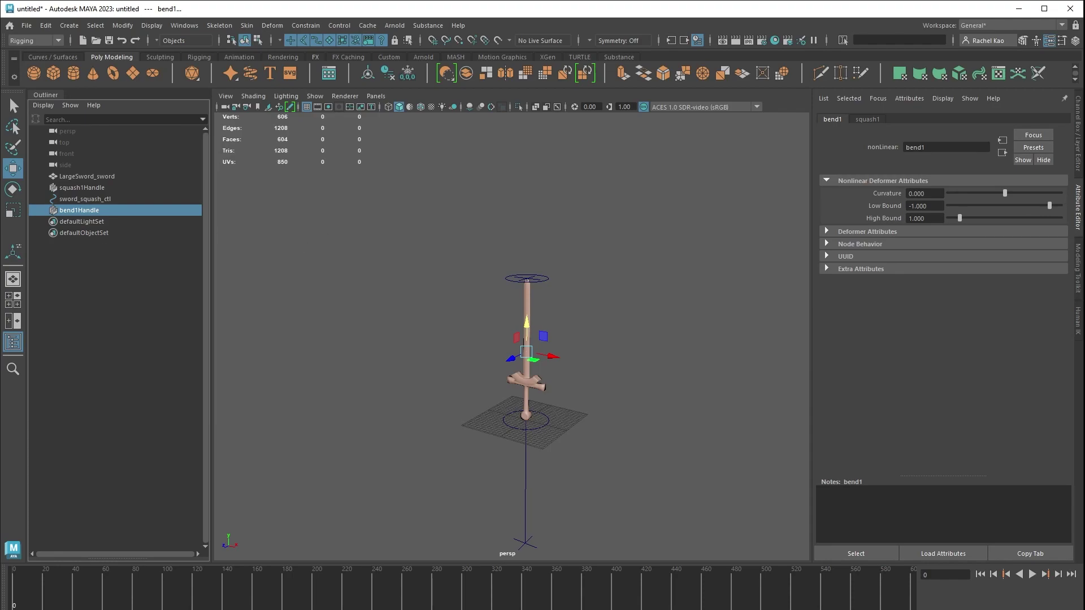
Drag bend1's Curvature slider to test bending the sword.
{"action": "left_click", "coordinate": [105, 211]}
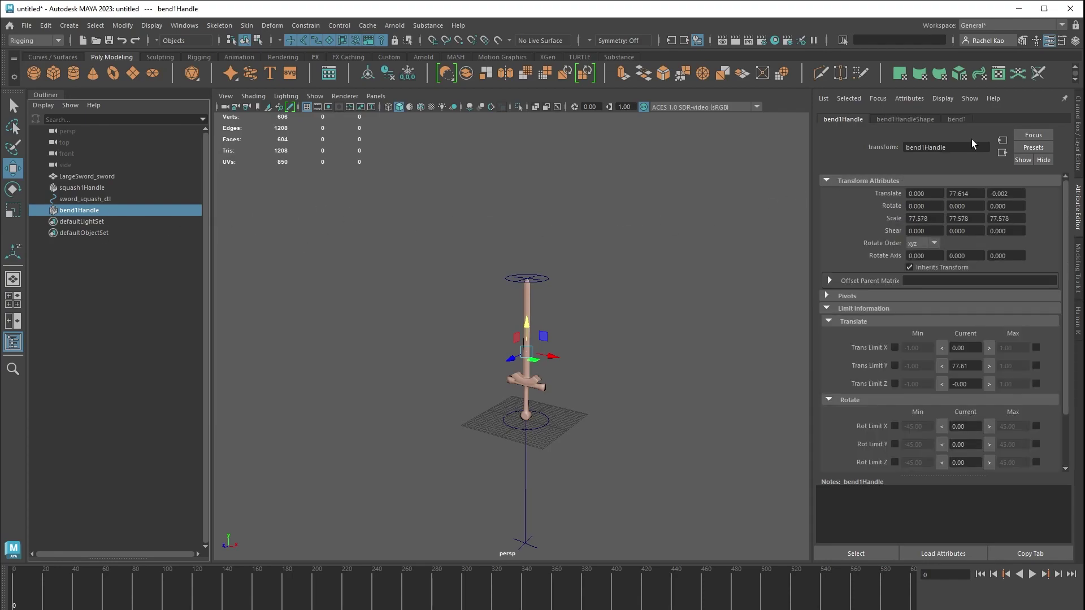
{"action": "left_click", "coordinate": [956, 120]}
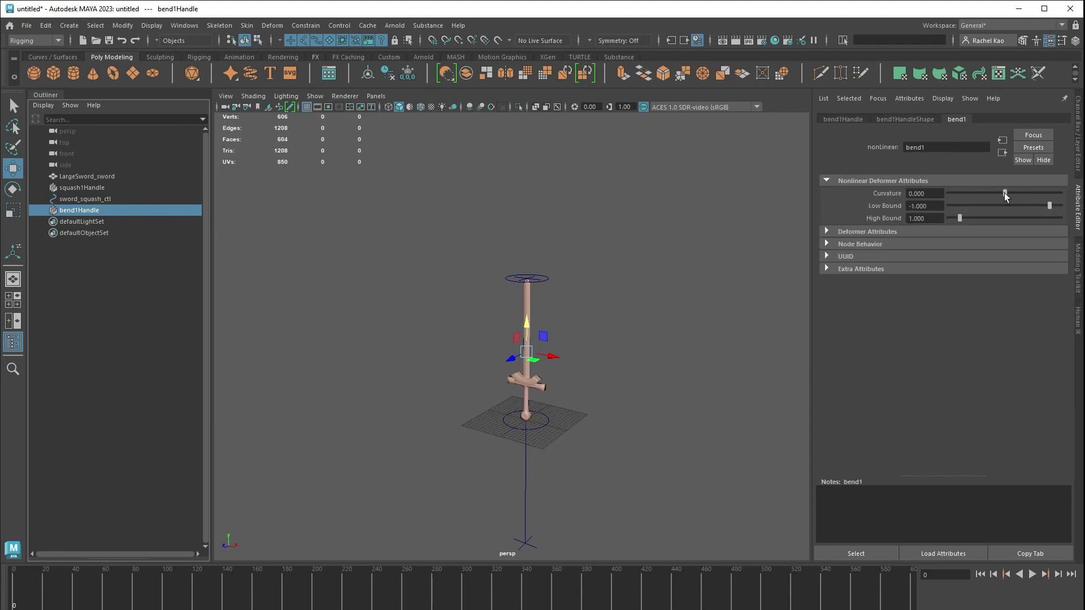
{"action": "left_click_drag", "start_coordinate": [1005, 193], "coordinate": [885, 206]}
Reset the curvature and set bend1's Low Bound to -2 and High Bound to 2.
{"action": "key", "text": "ctrl+z"}
{"action": "scroll", "coordinate": [679, 308], "scroll_direction": "up", "scroll_amount": 5}
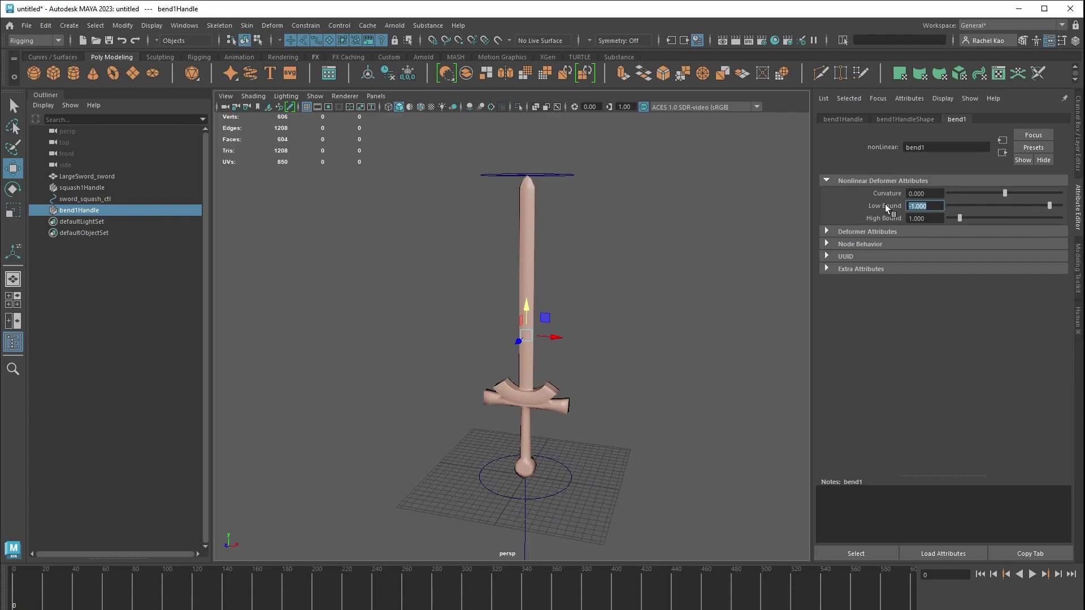
{"action": "type", "text": "-2"}
{"action": "key", "text": "Return"}
{"action": "left_click_drag", "start_coordinate": [925, 217], "coordinate": [889, 219]}
{"action": "type", "text": "2"}
{"action": "key", "text": "Return"}
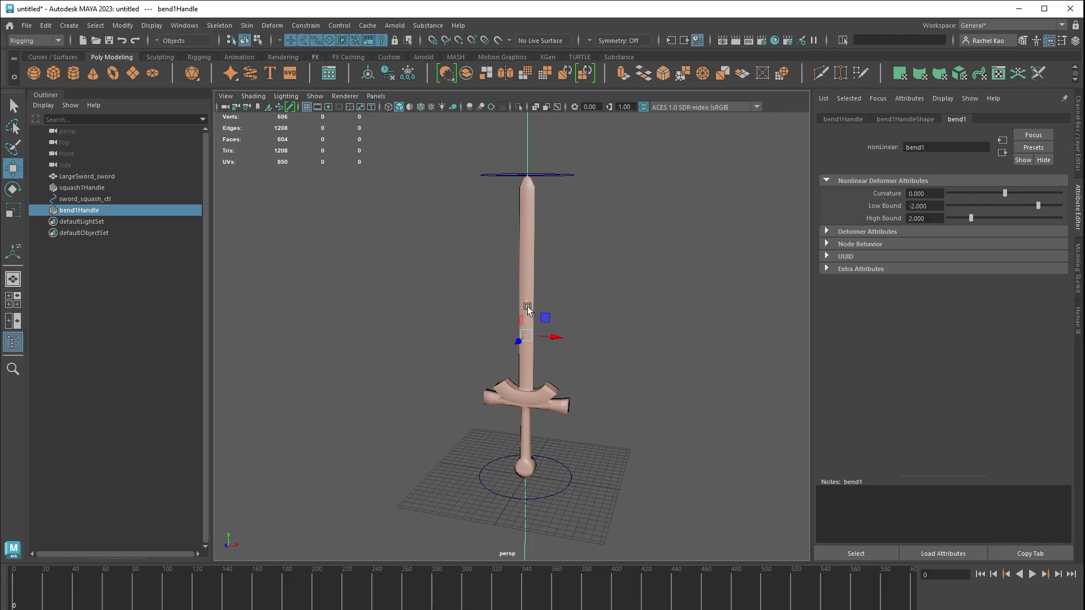
Move bend1Handle down to the sword's pommel in the front view and test the new bend range.
{"action": "left_click_drag", "start_coordinate": [527, 308], "coordinate": [527, 443]}
{"action": "key", "text": "space"}
{"action": "key", "text": "space"}
{"action": "scroll", "coordinate": [528, 463], "scroll_direction": "down", "scroll_amount": 5}
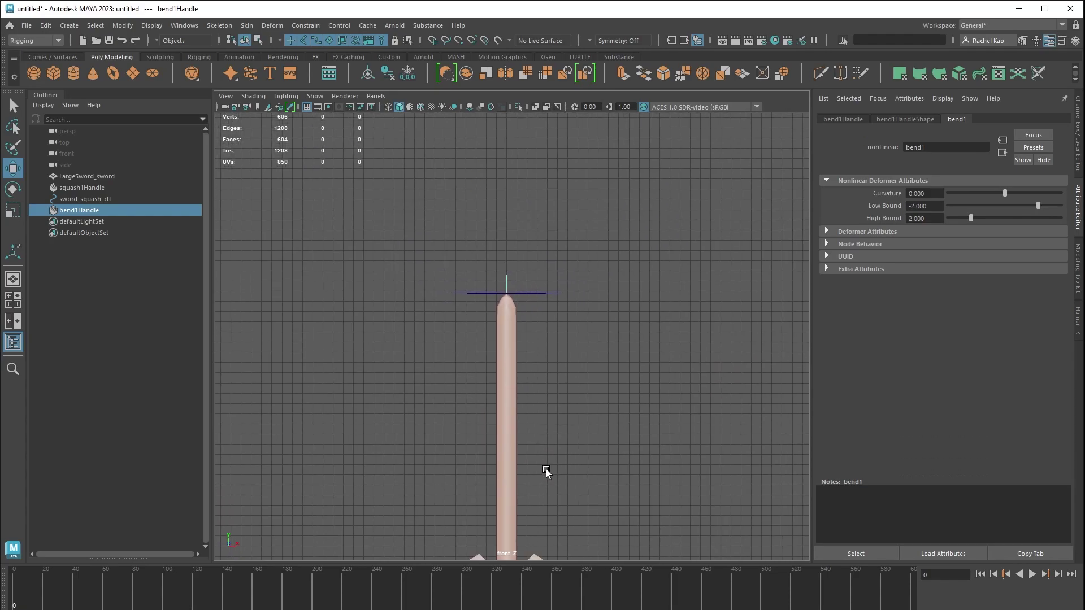
{"action": "scroll", "coordinate": [546, 469], "scroll_direction": "down", "scroll_amount": 2}
{"action": "middle_click_drag", "start_coordinate": [577, 471], "coordinate": [565, 325], "text": "alt"}
{"action": "scroll", "coordinate": [560, 428], "scroll_direction": "up", "scroll_amount": 1}
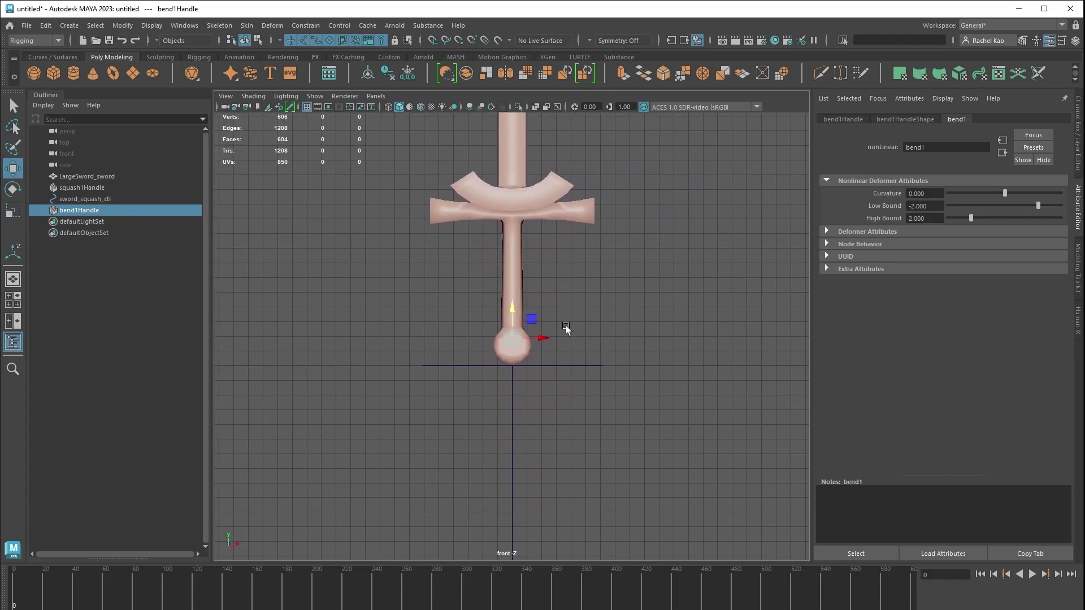
{"action": "scroll", "coordinate": [569, 341], "scroll_direction": "up", "scroll_amount": 4}
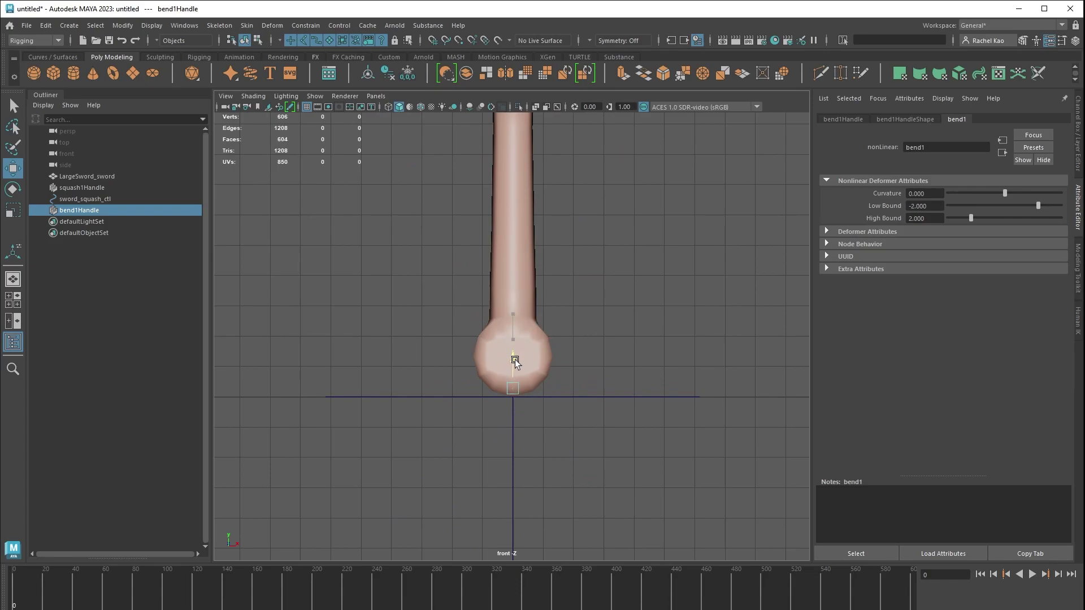
{"action": "left_click_drag", "start_coordinate": [514, 360], "coordinate": [520, 369]}
{"action": "key", "text": "space"}
{"action": "key", "text": "space"}
{"action": "scroll", "coordinate": [625, 247], "scroll_direction": "down", "scroll_amount": 3}
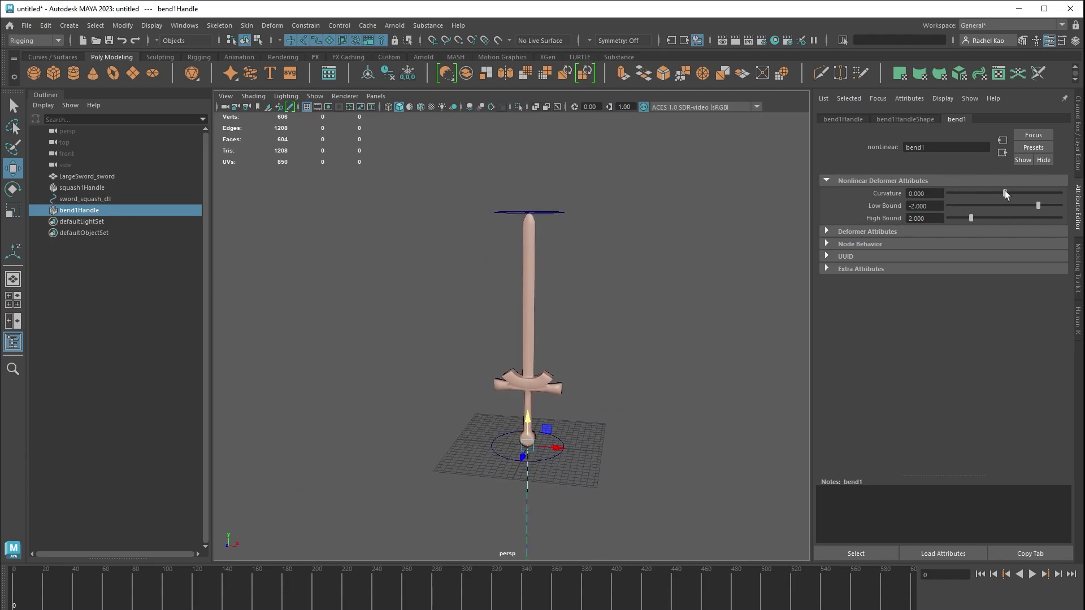
{"action": "mouse_move", "coordinate": [1005, 191]}
{"action": "left_mouse_down"}
{"action": "mouse_move", "coordinate": [992, 192]}
{"action": "mouse_move", "coordinate": [1020, 192]}
{"action": "mouse_move", "coordinate": [988, 191]}
{"action": "left_mouse_up"}
Straighten the sword, open Set Driven Key from the Animation menu set, and load sword_squash_ctl as driver.
{"action": "key", "text": "ctrl+z"}
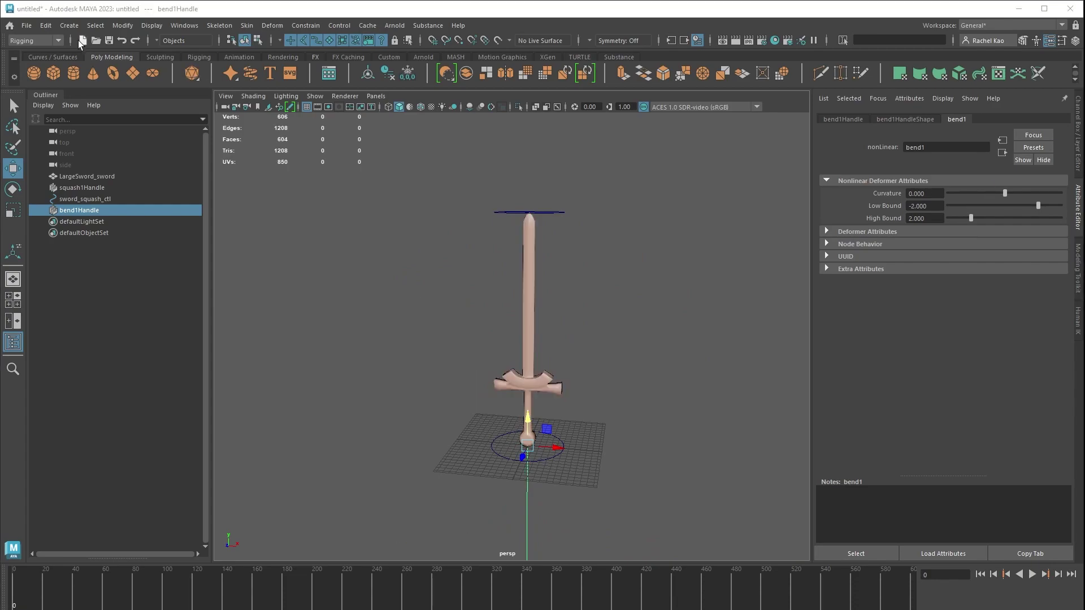
{"action": "left_click", "coordinate": [59, 40]}
{"action": "left_click", "coordinate": [45, 75]}
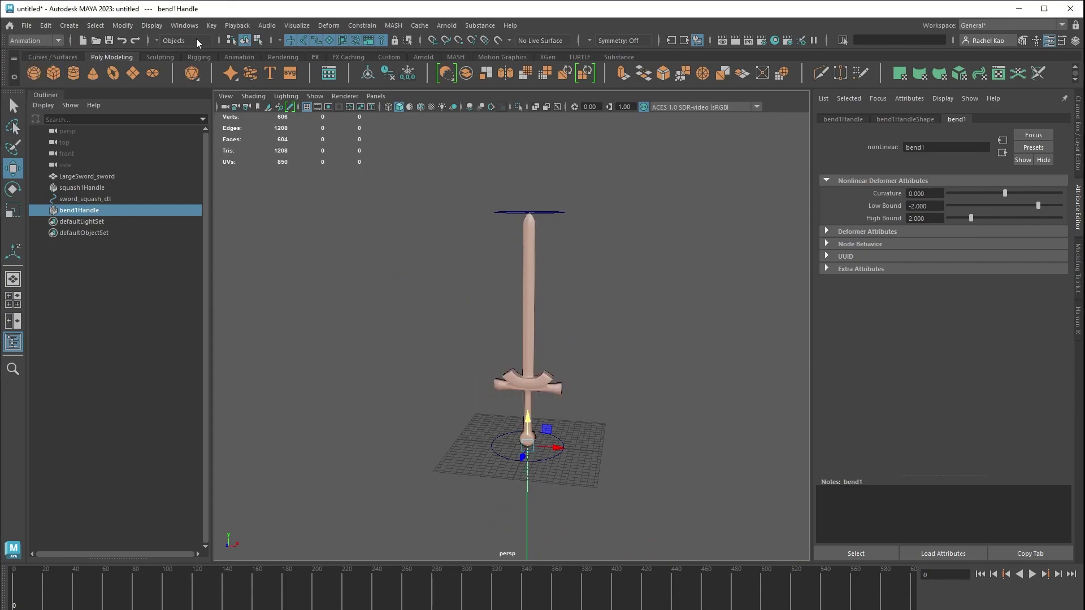
{"action": "left_click", "coordinate": [212, 26]}
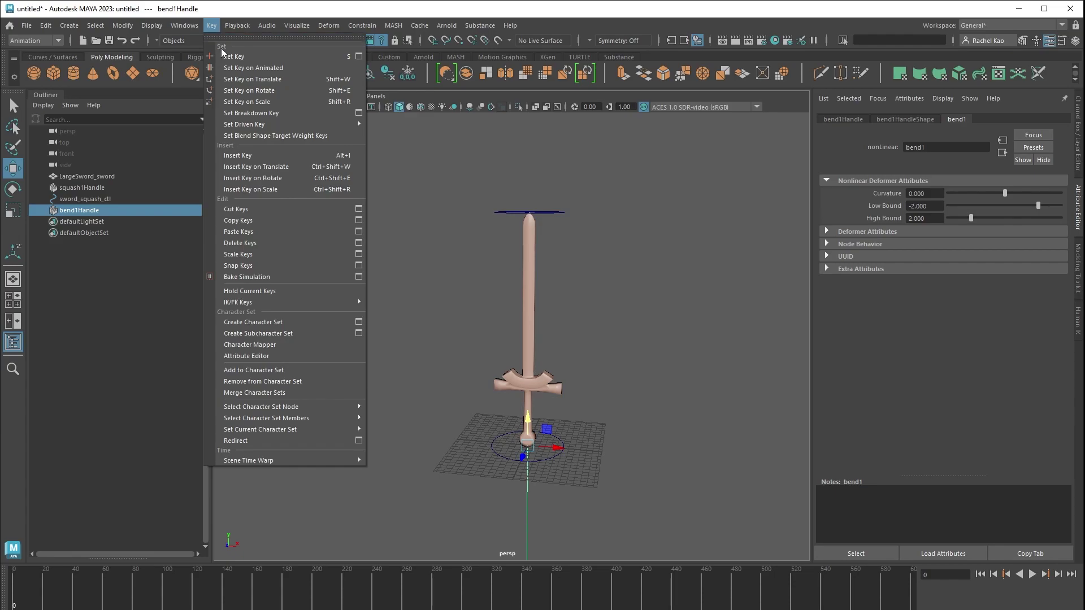
{"action": "mouse_move", "coordinate": [262, 124]}
{"action": "left_click", "coordinate": [389, 128]}
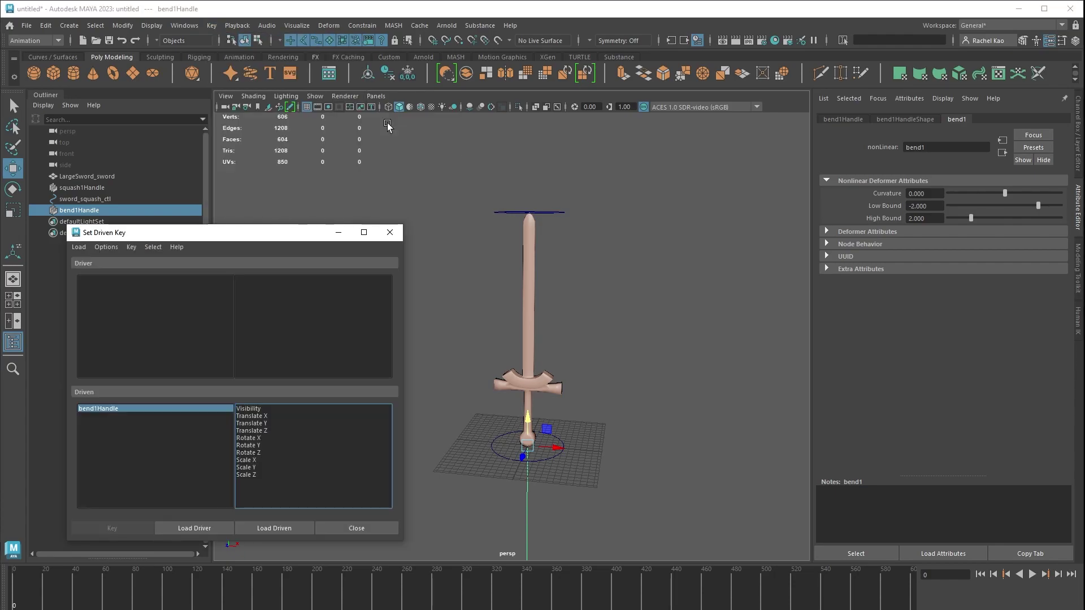
{"action": "left_click_drag", "start_coordinate": [242, 238], "coordinate": [244, 257]}
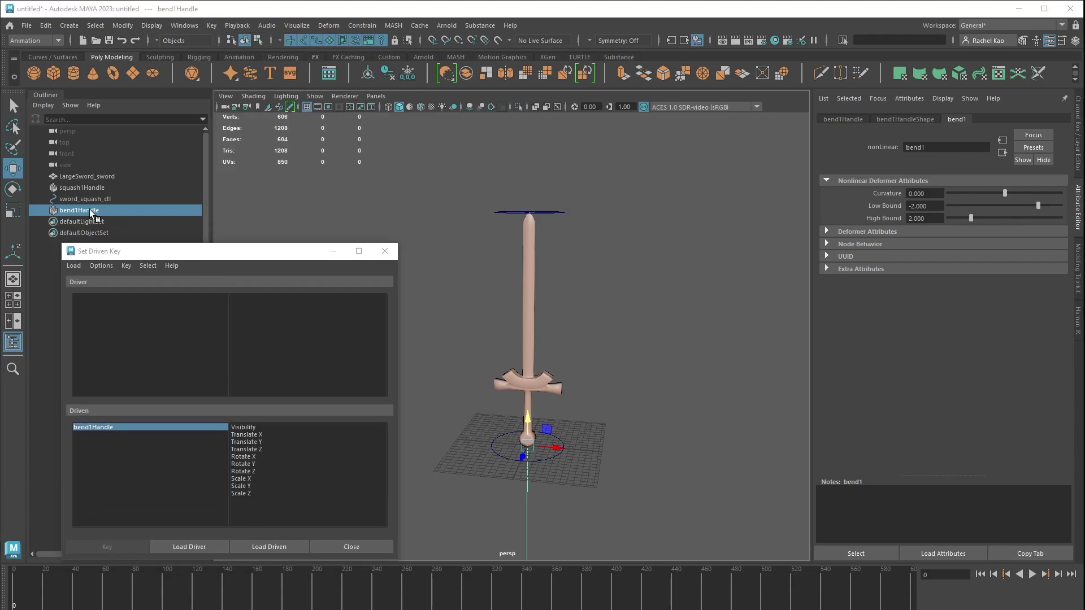
{"action": "left_click", "coordinate": [89, 199]}
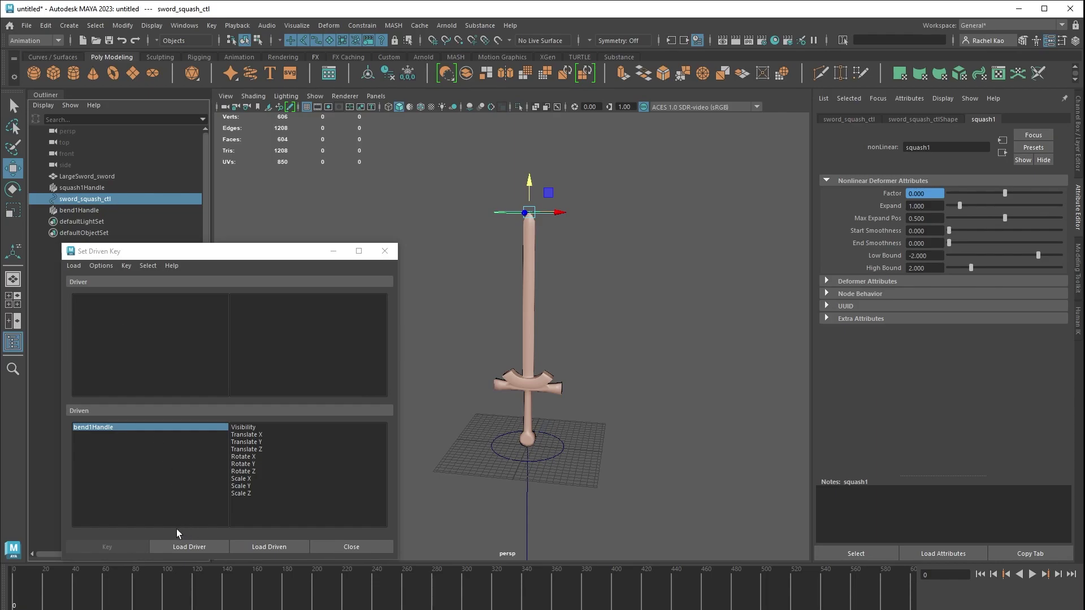
{"action": "left_click", "coordinate": [168, 545]}
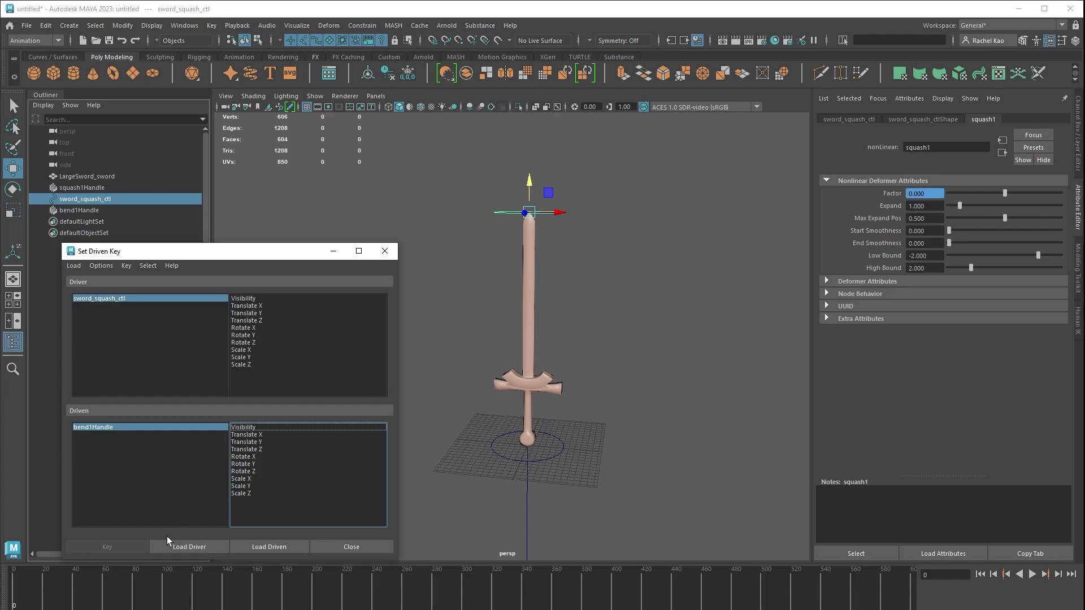
Load bend1 as driven, pair Translate X with Curvature, and key zero curvature at rest.
{"action": "left_click", "coordinate": [86, 213]}
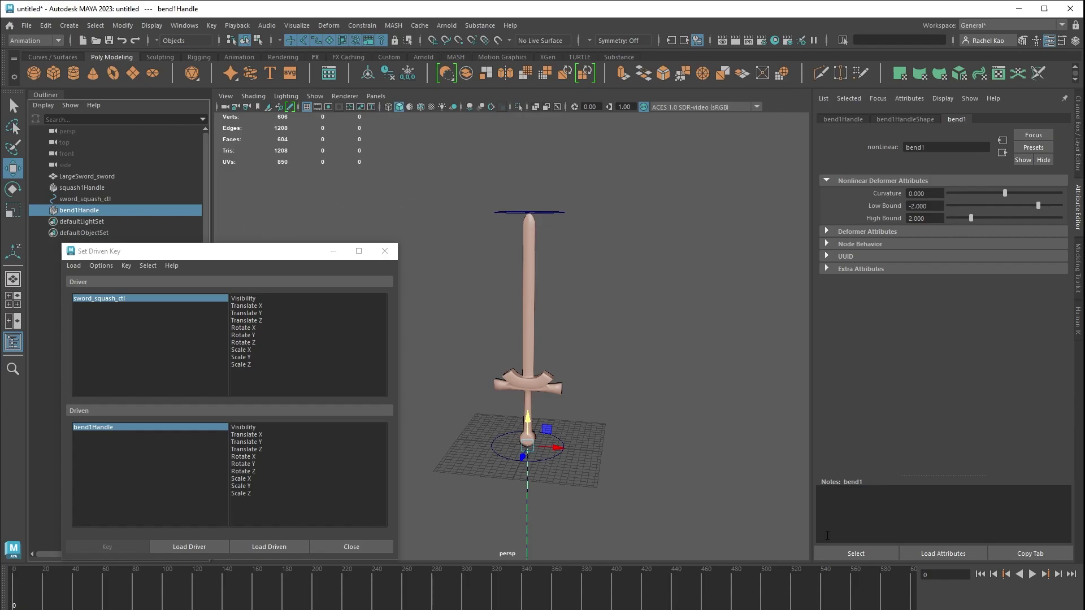
{"action": "left_click", "coordinate": [835, 551]}
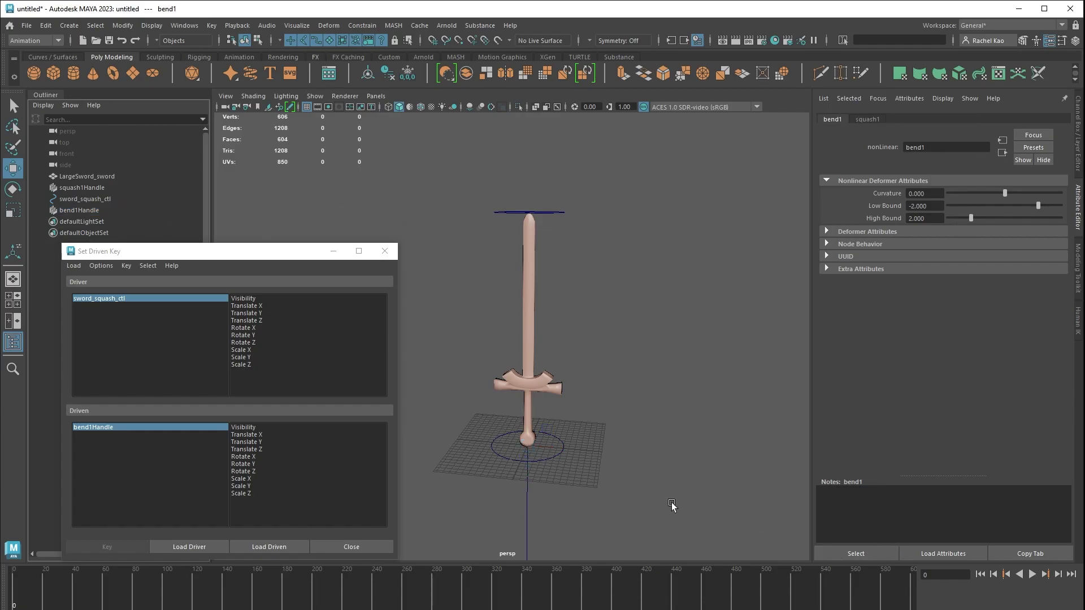
{"action": "left_click", "coordinate": [266, 547]}
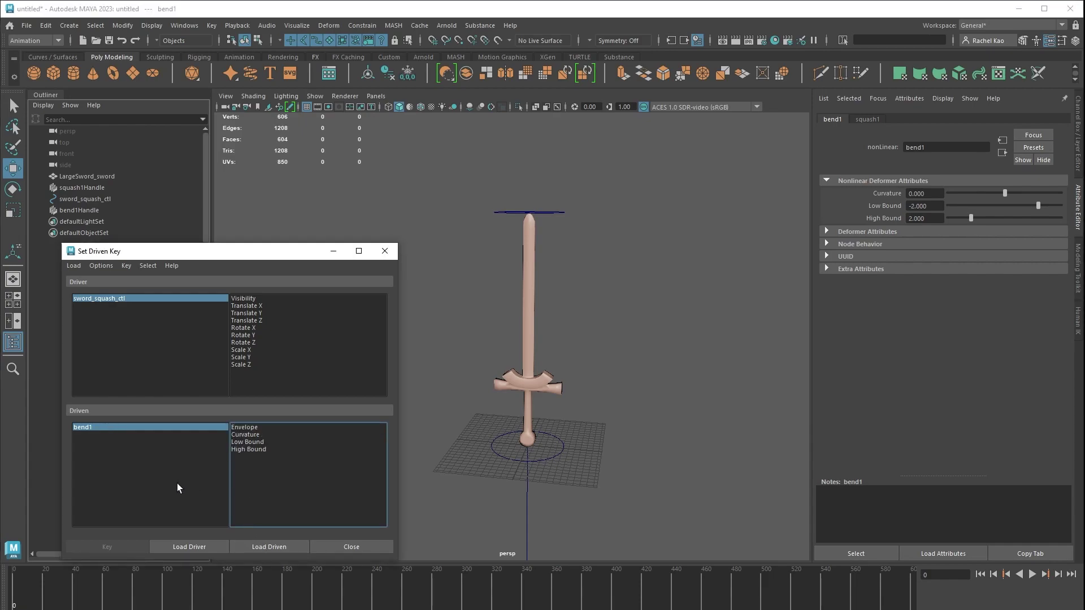
{"action": "left_click", "coordinate": [252, 306]}
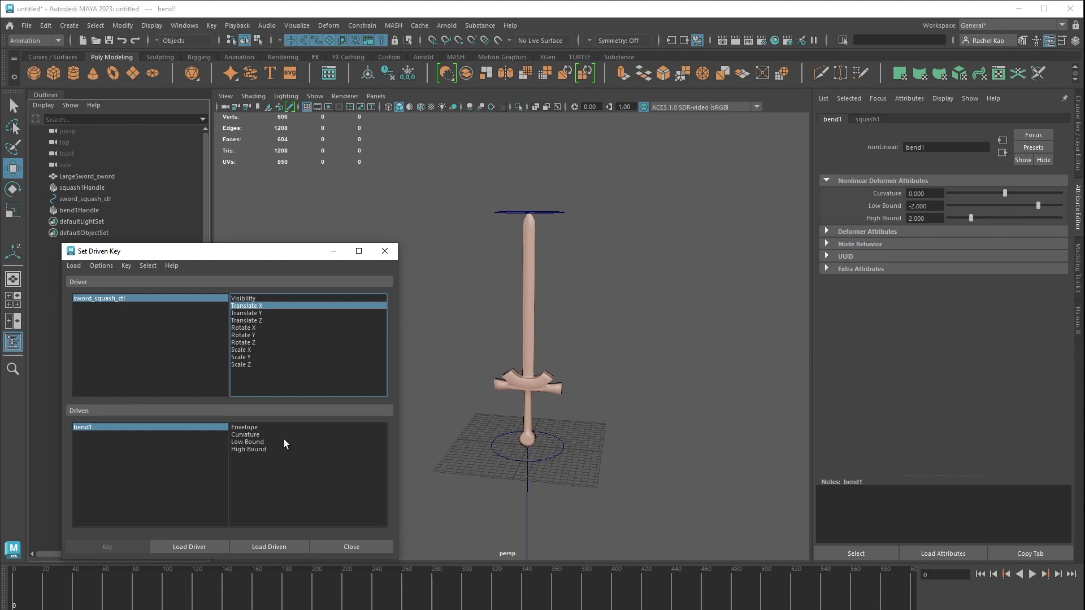
{"action": "left_click", "coordinate": [243, 435]}
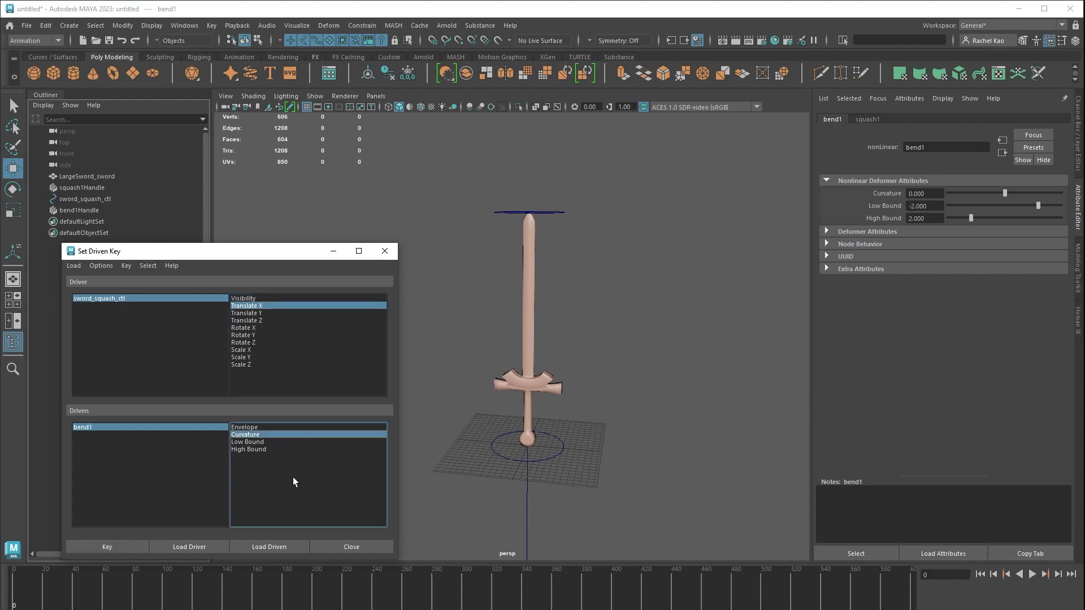
{"action": "left_click", "coordinate": [127, 543]}
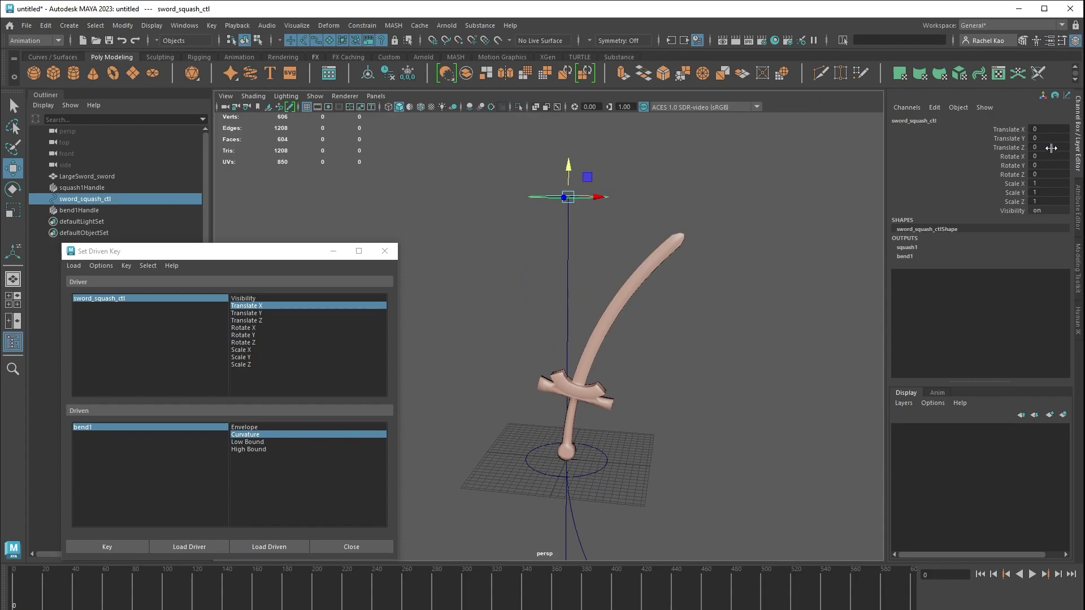
Key bend1 Curvature 25 with the control at Translate X 60.
{"action": "double_click", "coordinate": [1044, 130]}
{"action": "key", "text": "Return"}
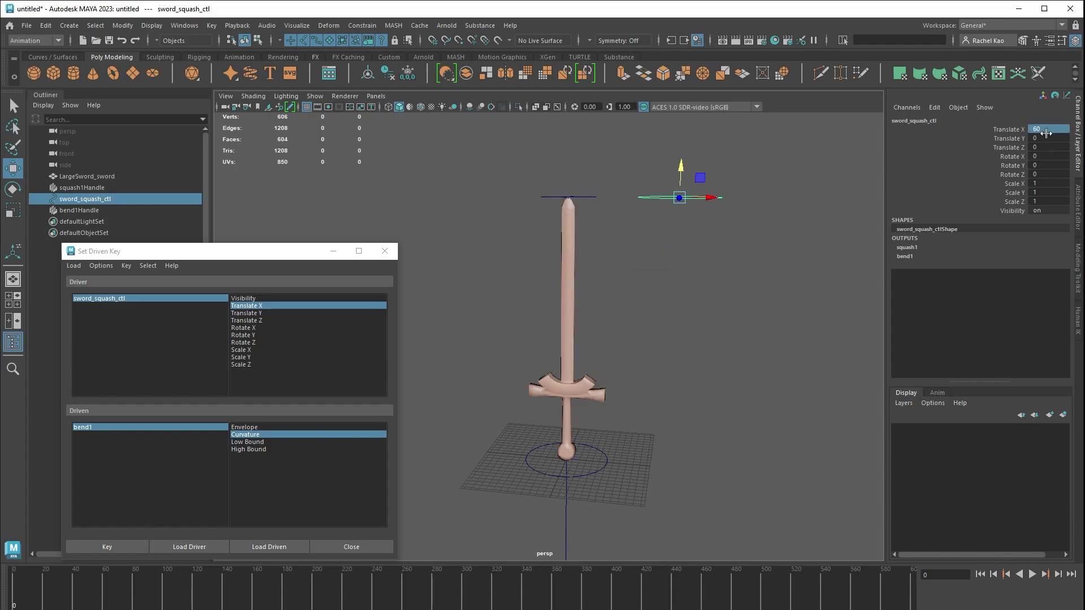
{"action": "left_click", "coordinate": [1078, 205]}
{"action": "left_click", "coordinate": [911, 193]}
{"action": "type", "text": "25"}
{"action": "key", "text": "Return"}
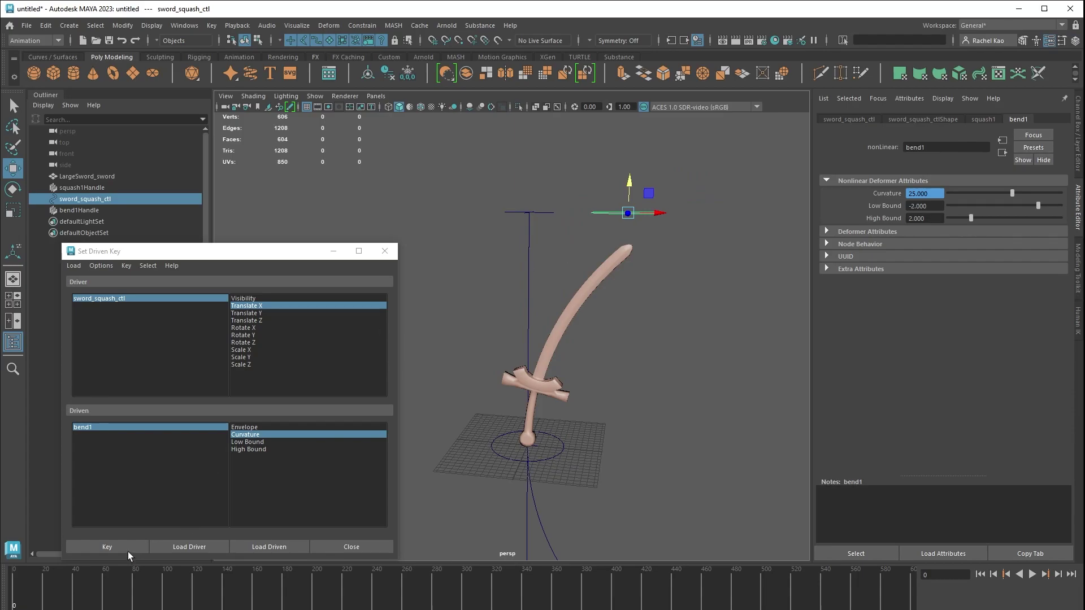
{"action": "left_click", "coordinate": [126, 548]}
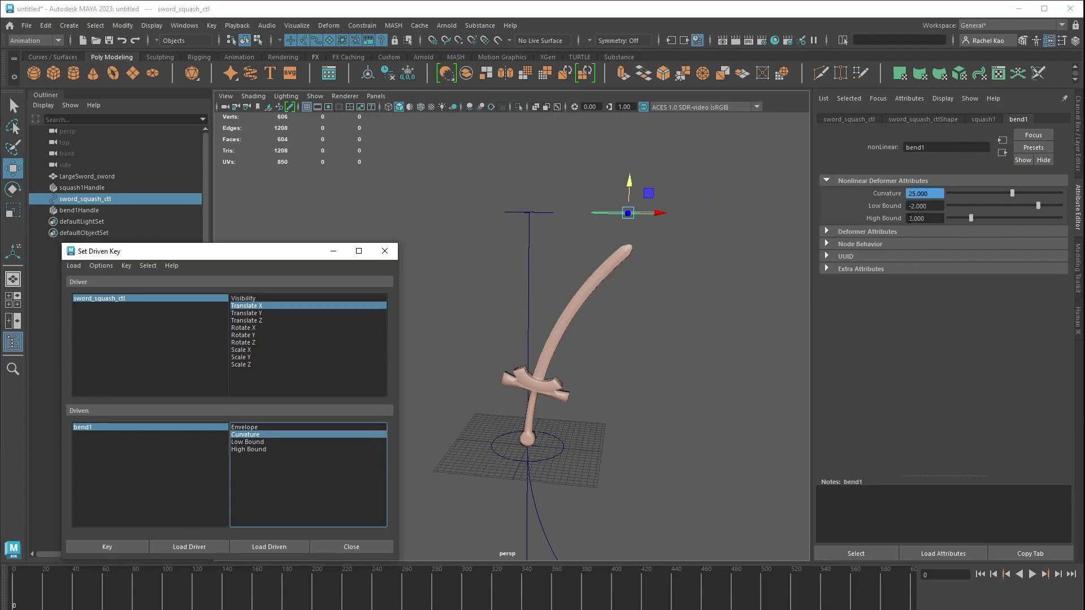
Key bend1 Curvature -25 with the control at Translate X -60.
{"action": "left_click", "coordinate": [1078, 148]}
{"action": "double_click", "coordinate": [1045, 129]}
{"action": "type", "text": "-60"}
{"action": "key", "text": "Return"}
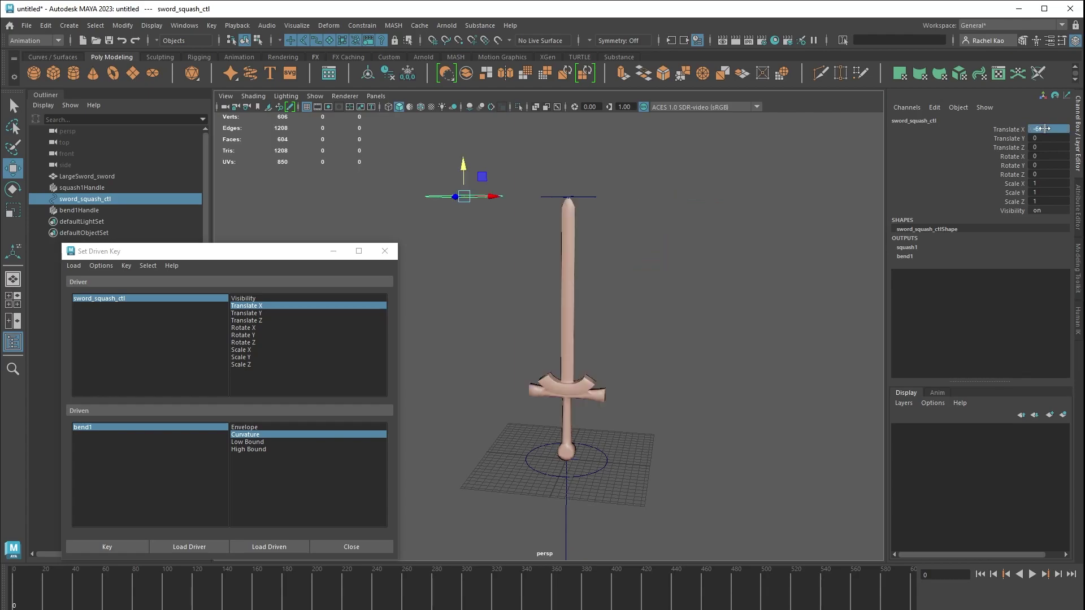
{"action": "left_click", "coordinate": [1079, 210]}
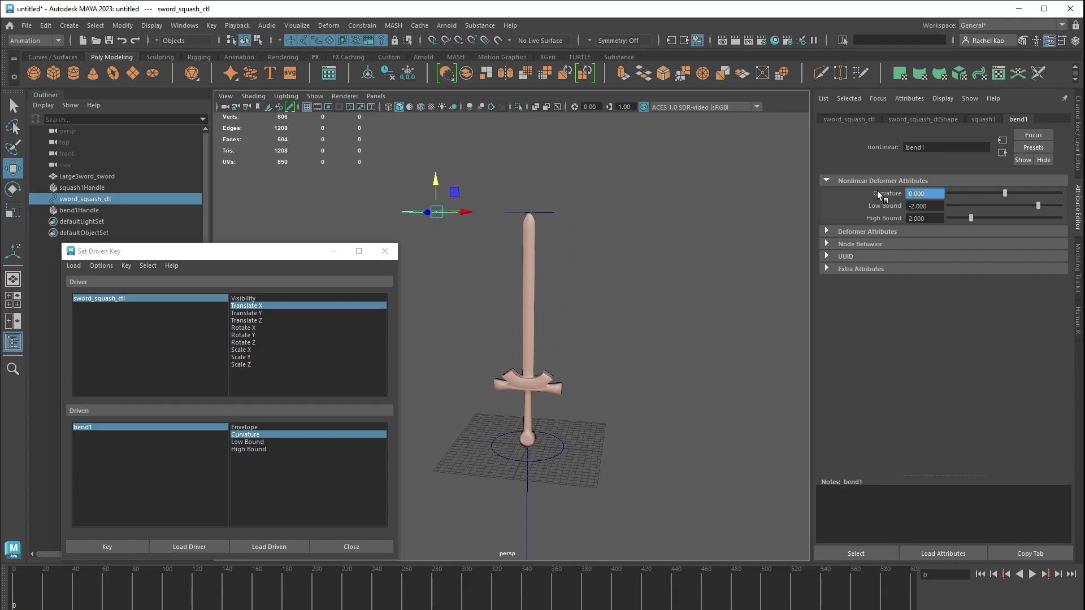
{"action": "type", "text": "-25"}
{"action": "key", "text": "Return"}
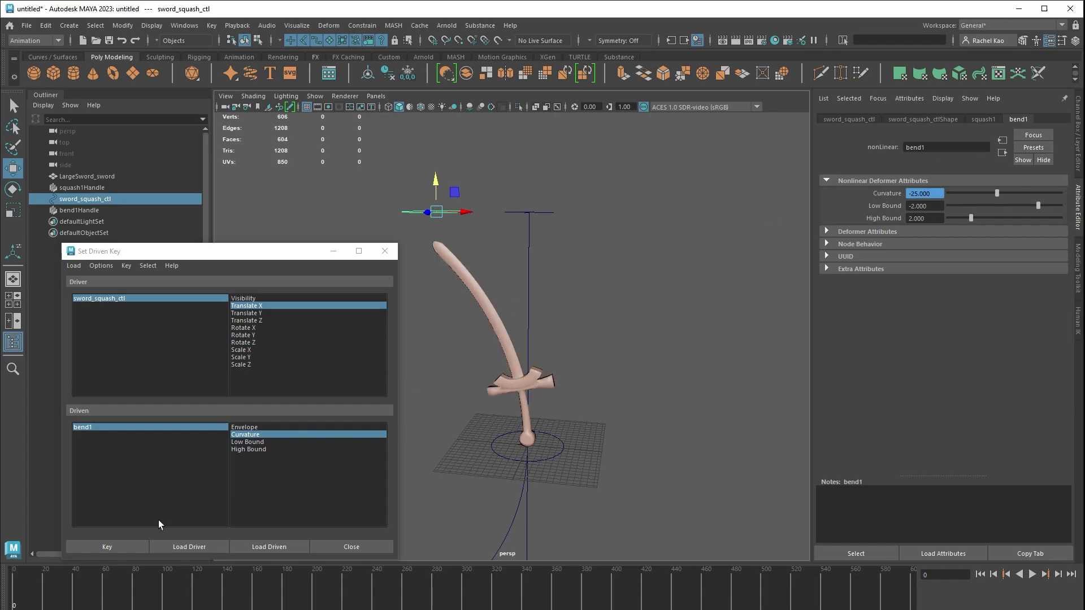
{"action": "left_click", "coordinate": [121, 547]}
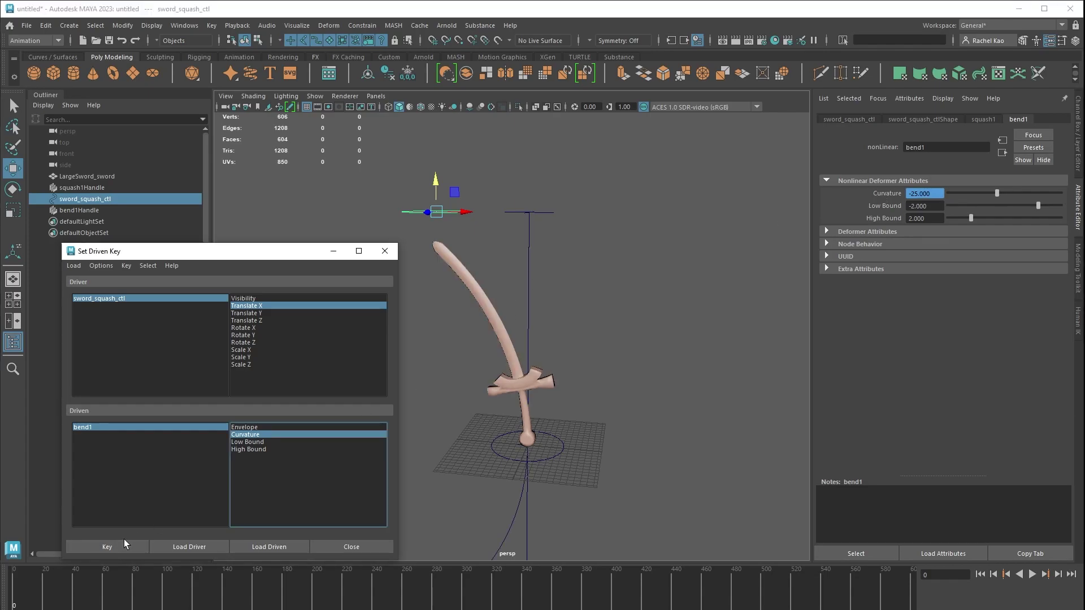
Set and enable sword_squash_ctl's Trans Limit X minimum -60 and maximum 60.
{"action": "left_click", "coordinate": [844, 121]}
{"action": "scroll", "coordinate": [868, 283], "scroll_direction": "down", "scroll_amount": 2}
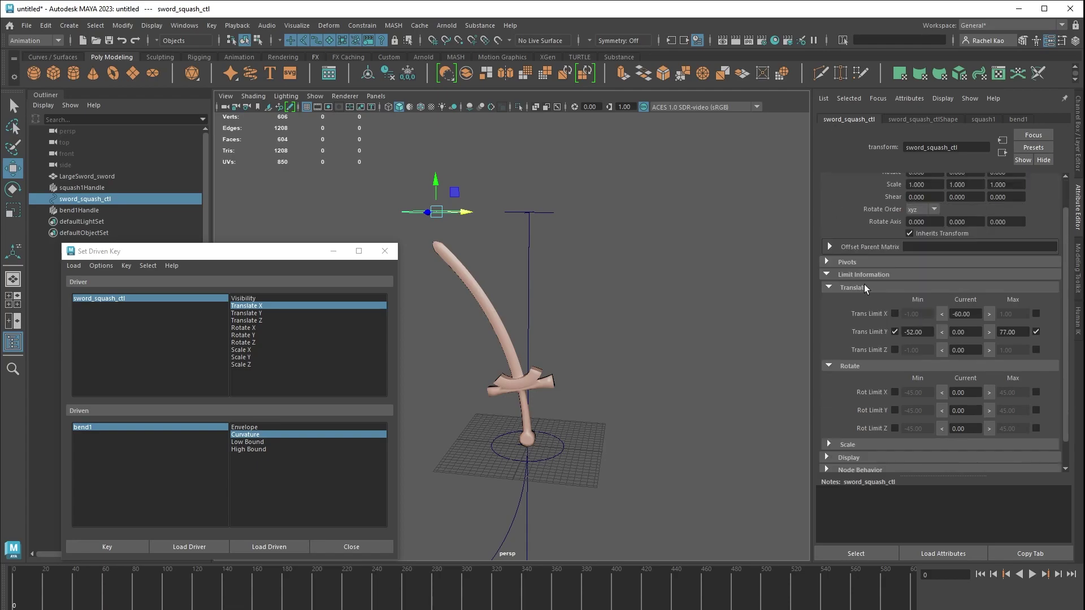
{"action": "left_click", "coordinate": [942, 314]}
{"action": "left_click", "coordinate": [895, 314]}
{"action": "left_click", "coordinate": [957, 315]}
{"action": "scroll", "coordinate": [963, 296], "scroll_direction": "down", "scroll_amount": 1}
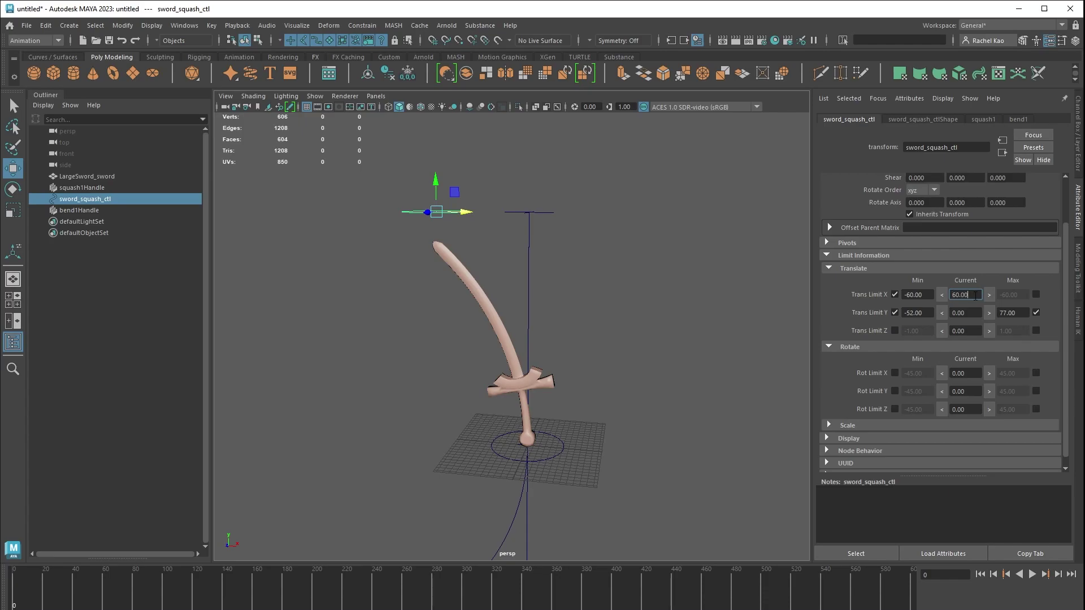
{"action": "key", "text": "Return"}
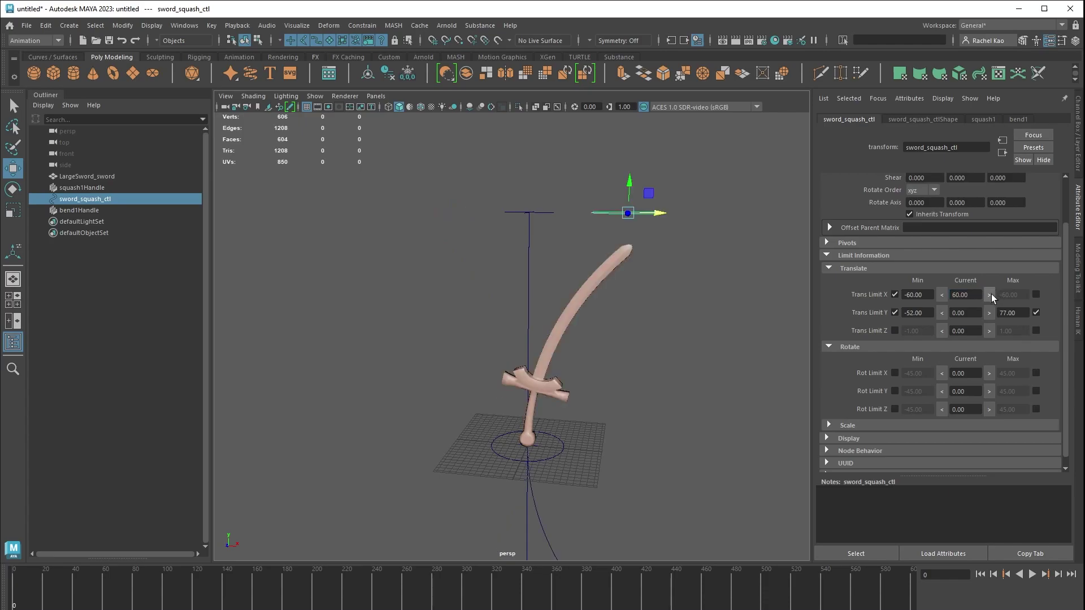
{"action": "left_click", "coordinate": [991, 294]}
{"action": "left_click", "coordinate": [1036, 294]}
Slide the control to test the limits, then set its Translate X back to 0.
{"action": "left_click_drag", "start_coordinate": [660, 213], "coordinate": [603, 229]}
{"action": "left_click", "coordinate": [965, 295]}
{"action": "type", "text": "0"}
{"action": "key", "text": "Return"}
Switch to the Rigging menu set and add a second Bend deformer to the LargeSword_sword mesh.
{"action": "left_click", "coordinate": [58, 40]}
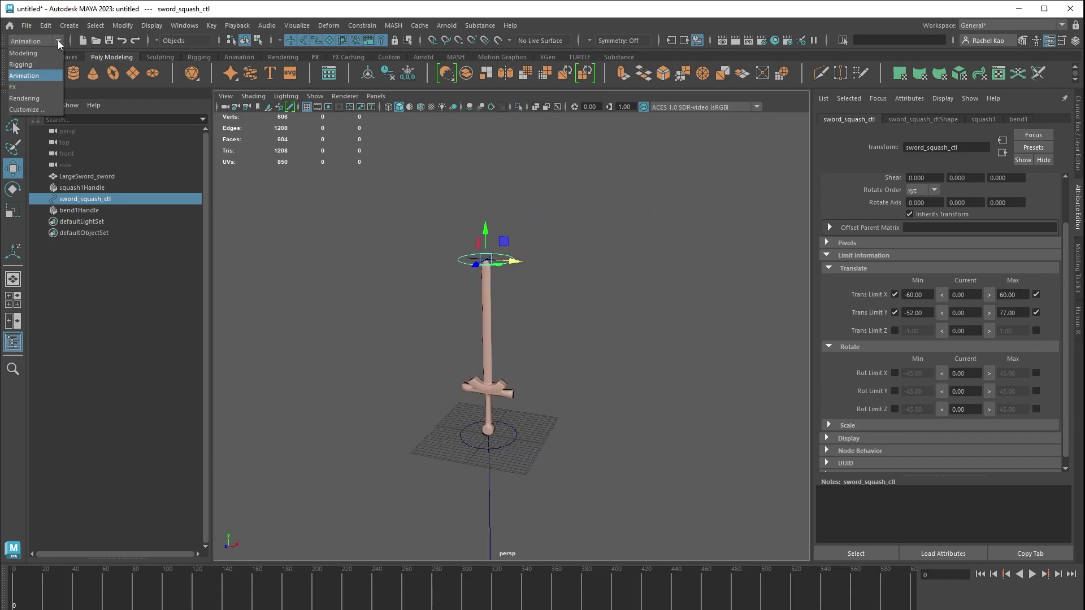
{"action": "left_click", "coordinate": [22, 64]}
{"action": "left_click", "coordinate": [486, 306]}
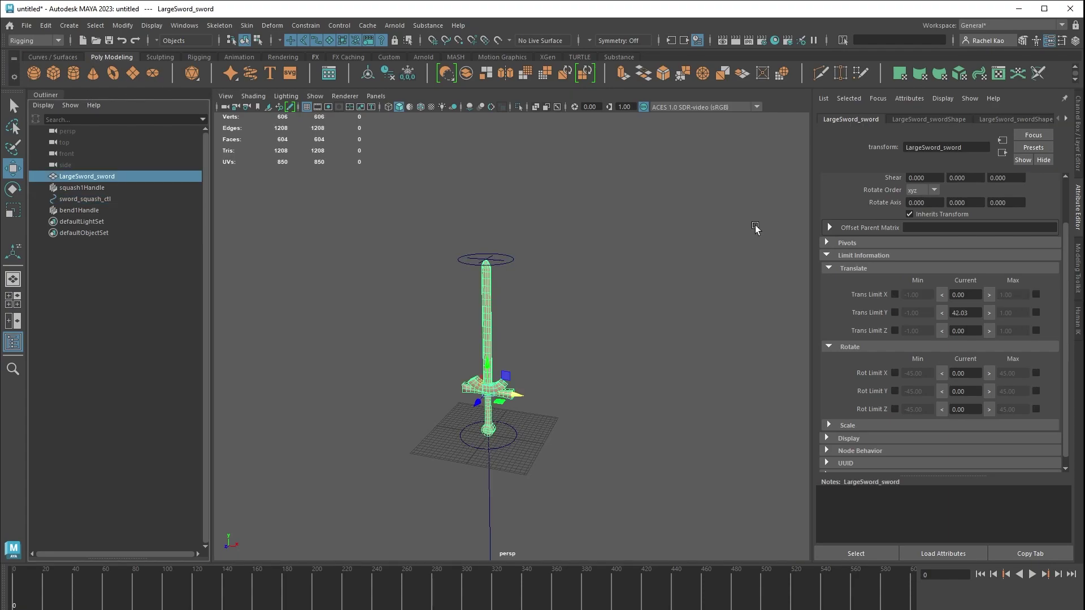
{"action": "left_click", "coordinate": [271, 25]}
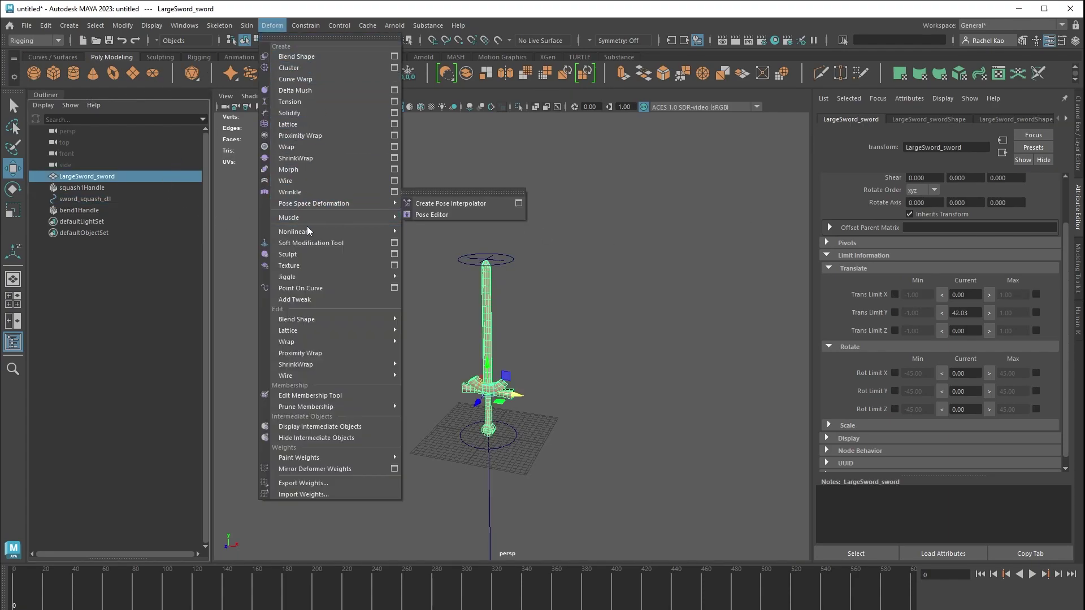
{"action": "left_click", "coordinate": [421, 232]}
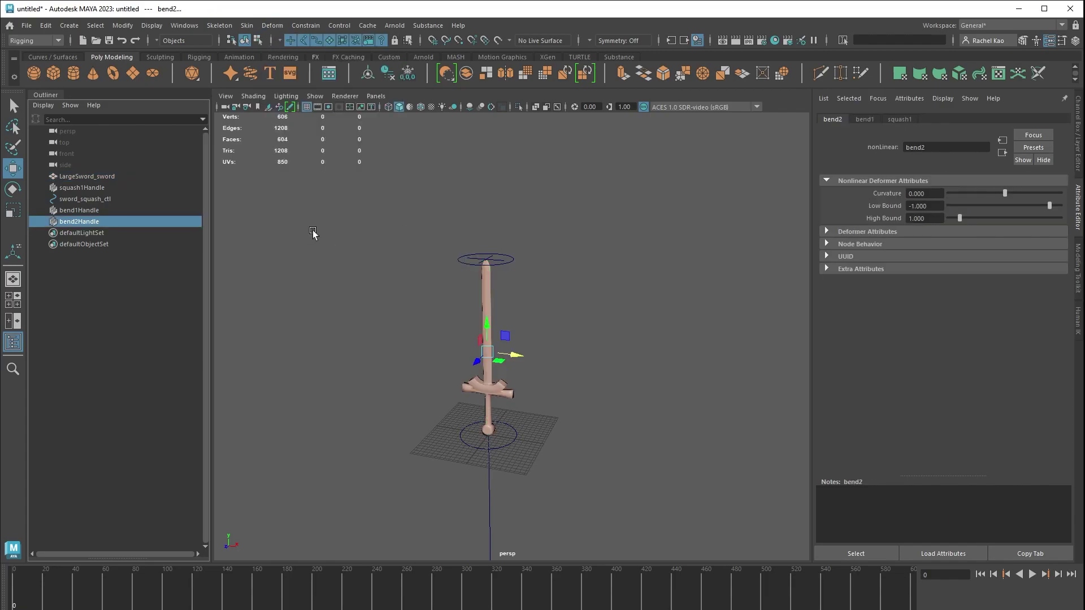
Rotate the bend2 handle to Rotate Y 90.
{"action": "key", "text": "e"}
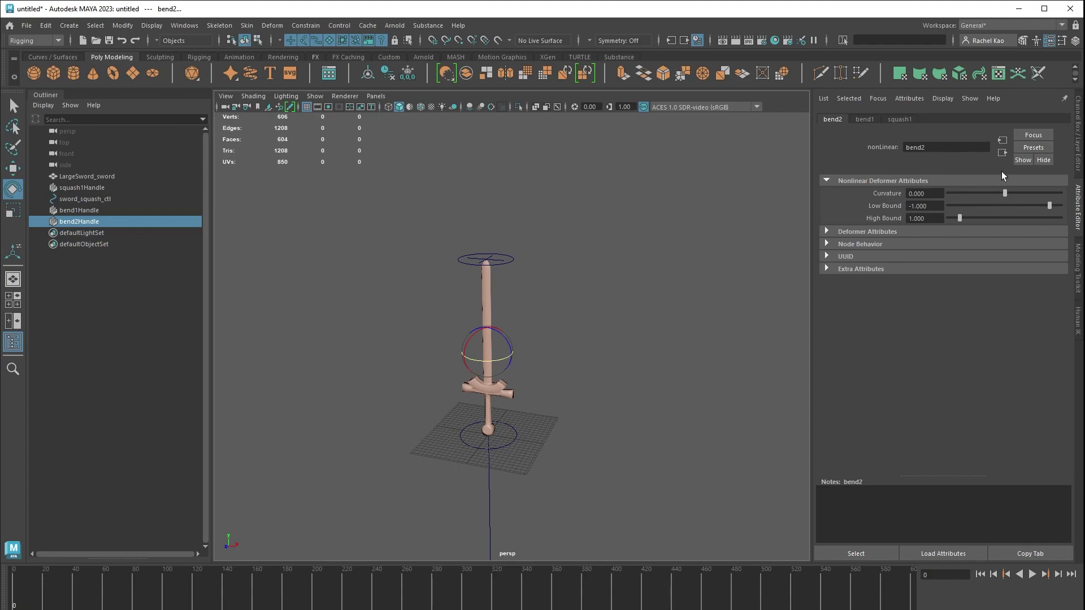
{"action": "left_click", "coordinate": [1079, 145]}
{"action": "left_click", "coordinate": [1054, 165]}
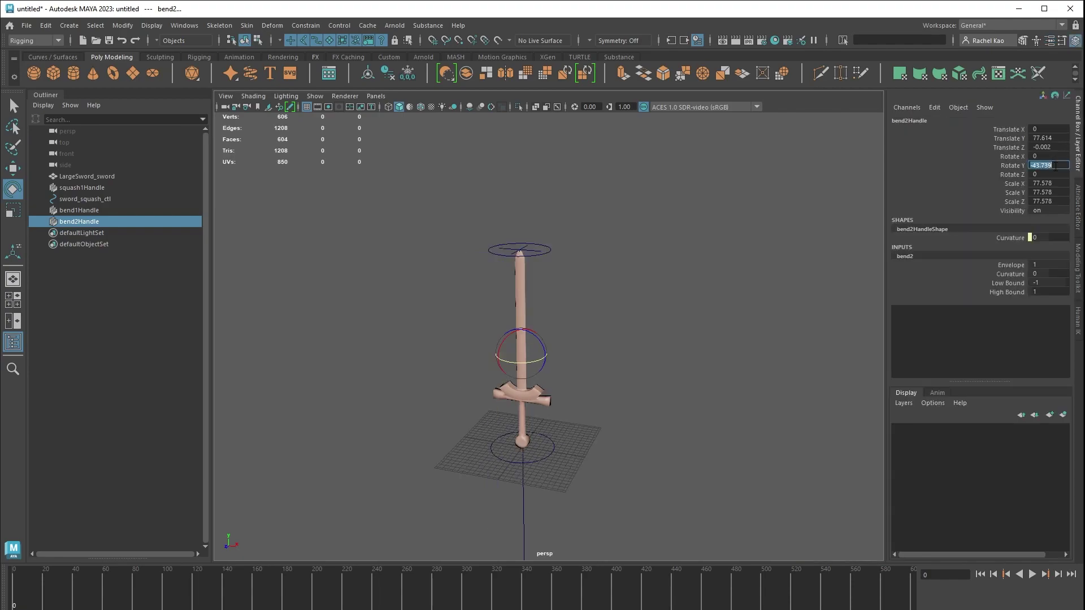
{"action": "type", "text": "90"}
{"action": "key", "text": "Return"}
Test bend2's Curvature on the blade, then reset it to 0.
{"action": "left_click", "coordinate": [1080, 224]}
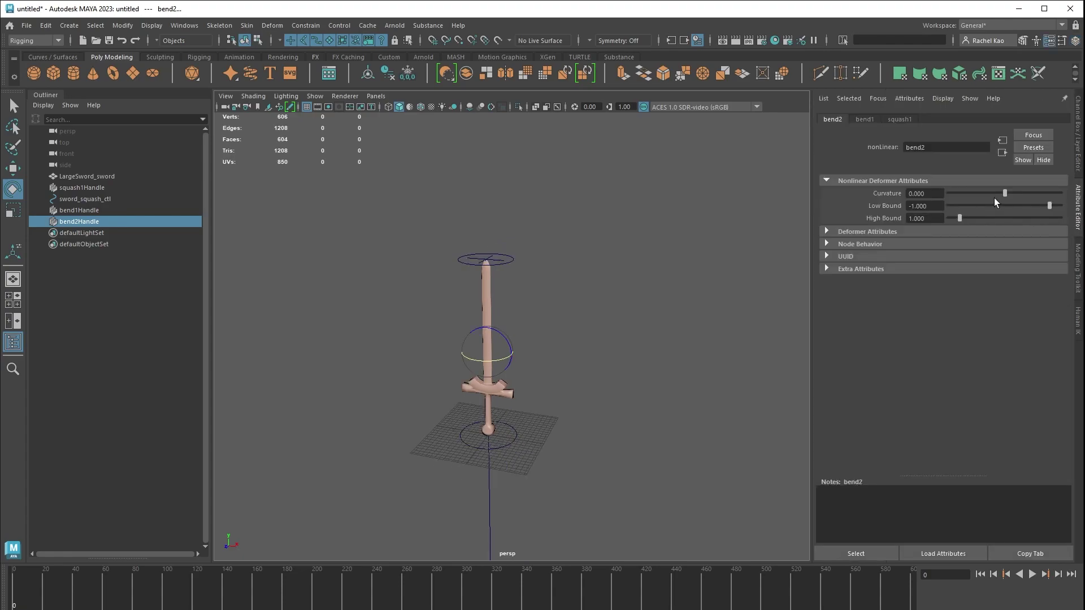
{"action": "mouse_move", "coordinate": [1003, 194]}
{"action": "left_mouse_down"}
{"action": "mouse_move", "coordinate": [984, 195]}
{"action": "mouse_move", "coordinate": [997, 199]}
{"action": "left_mouse_up"}
{"action": "double_click", "coordinate": [938, 197]}
{"action": "type", "text": "0"}
{"action": "key", "text": "Return"}
Set bend2's Low Bound to -2 and High Bound to 2, then test the bend.
{"action": "key", "text": "Tab"}
{"action": "type", "text": "-2"}
{"action": "key", "text": "Return"}
{"action": "double_click", "coordinate": [941, 218]}
{"action": "type", "text": "2"}
{"action": "key", "text": "Return"}
{"action": "left_click_drag", "start_coordinate": [650, 302], "coordinate": [605, 304], "text": "alt"}
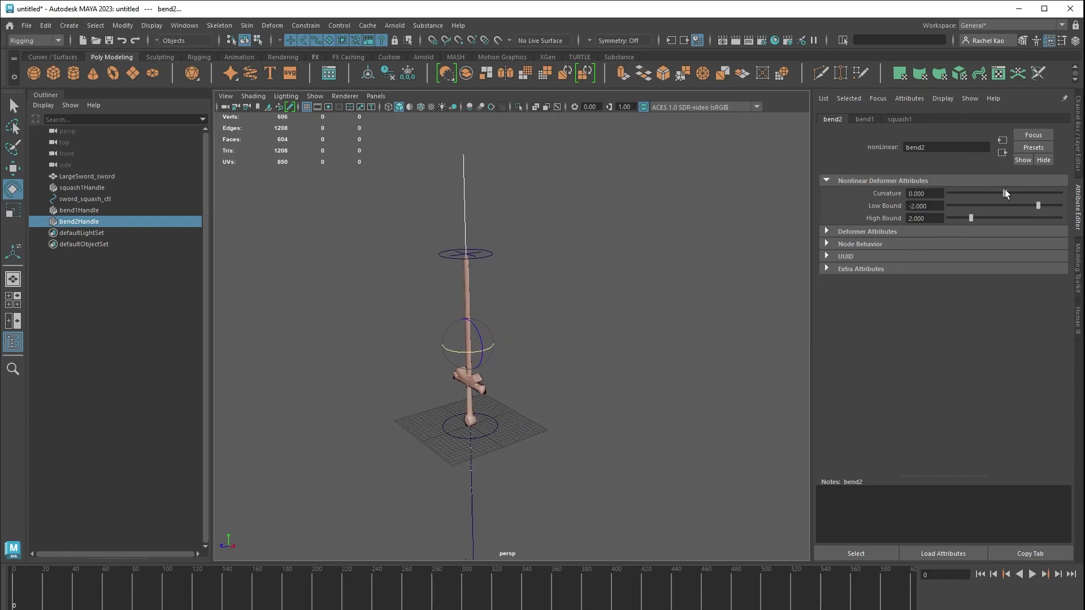
{"action": "left_click_drag", "start_coordinate": [1005, 193], "coordinate": [995, 192]}
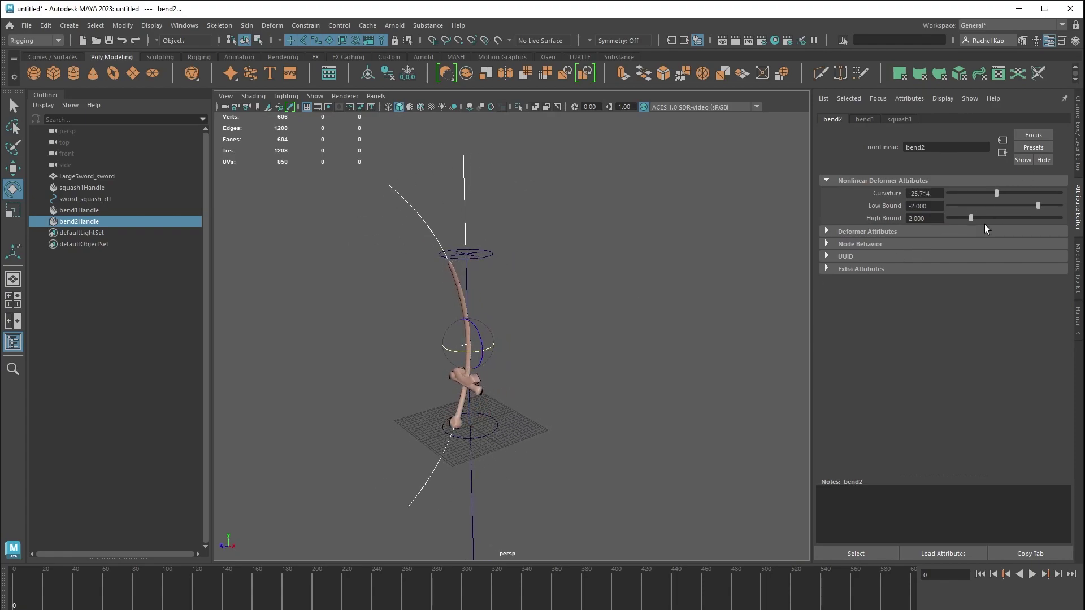
{"action": "key", "text": "ctrl+z"}
Lower bend2Handle onto the grid line at the sword's base in the front view, then test Curvature.
{"action": "key", "text": "w"}
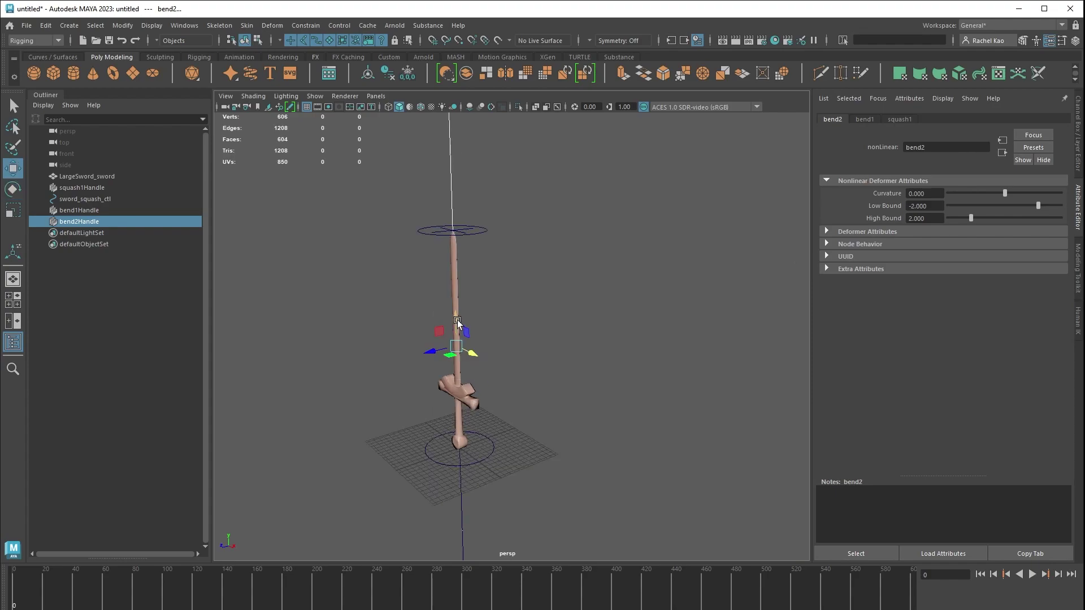
{"action": "left_click_drag", "start_coordinate": [458, 321], "coordinate": [459, 418]}
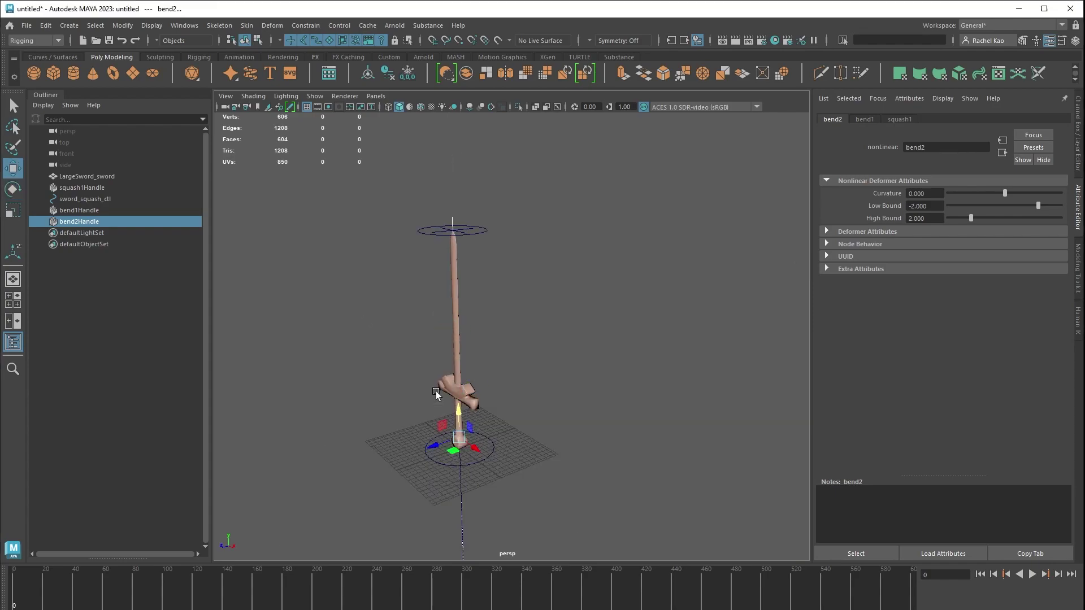
{"action": "key", "text": "space"}
{"action": "key", "text": "space"}
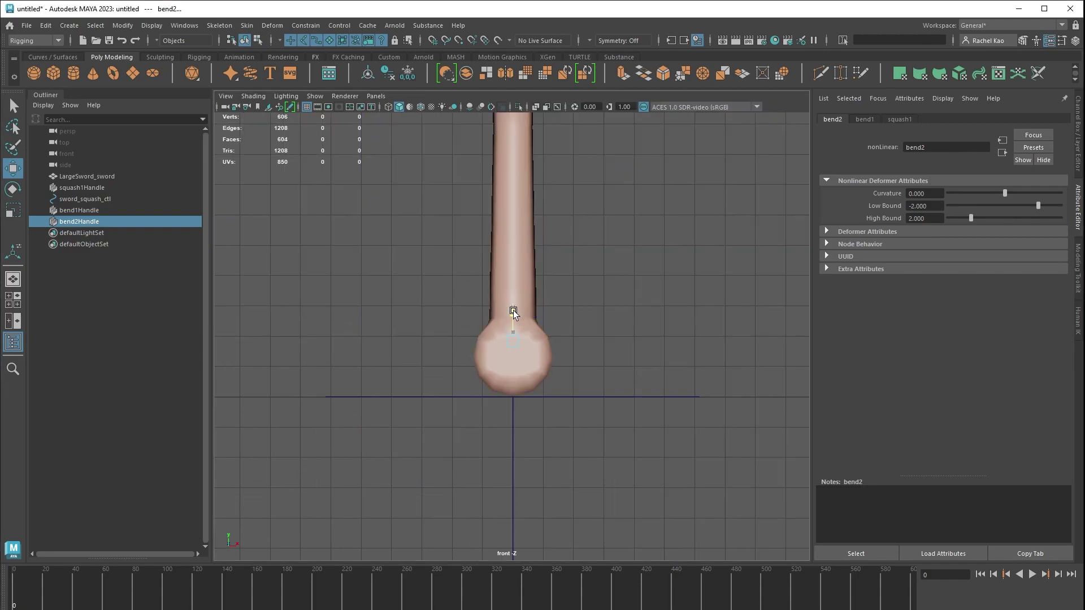
{"action": "left_click_drag", "start_coordinate": [514, 347], "coordinate": [513, 362]}
{"action": "key", "text": "space"}
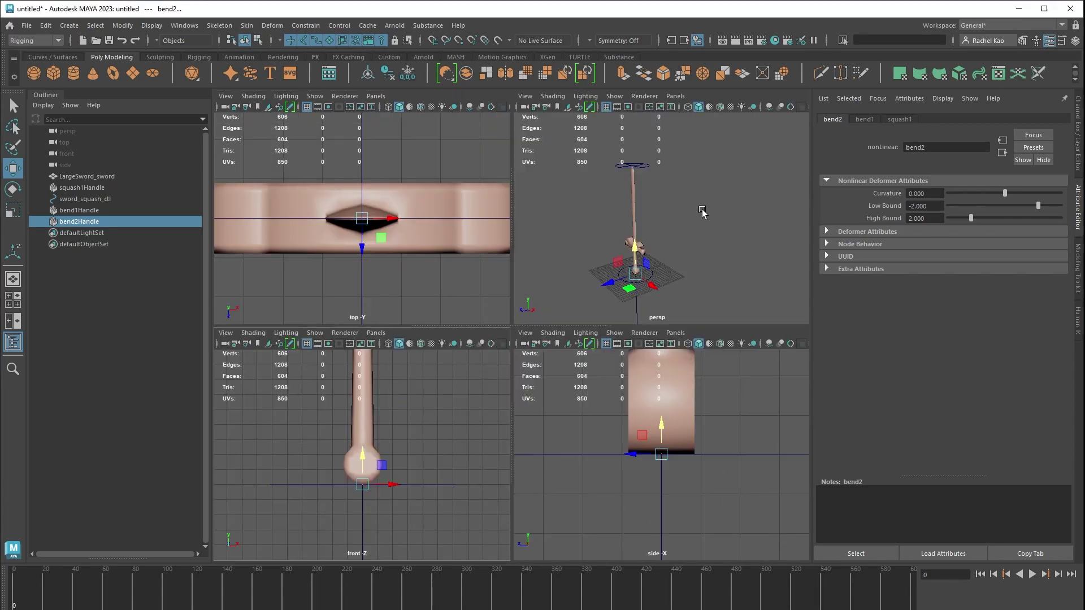
{"action": "key", "text": "space"}
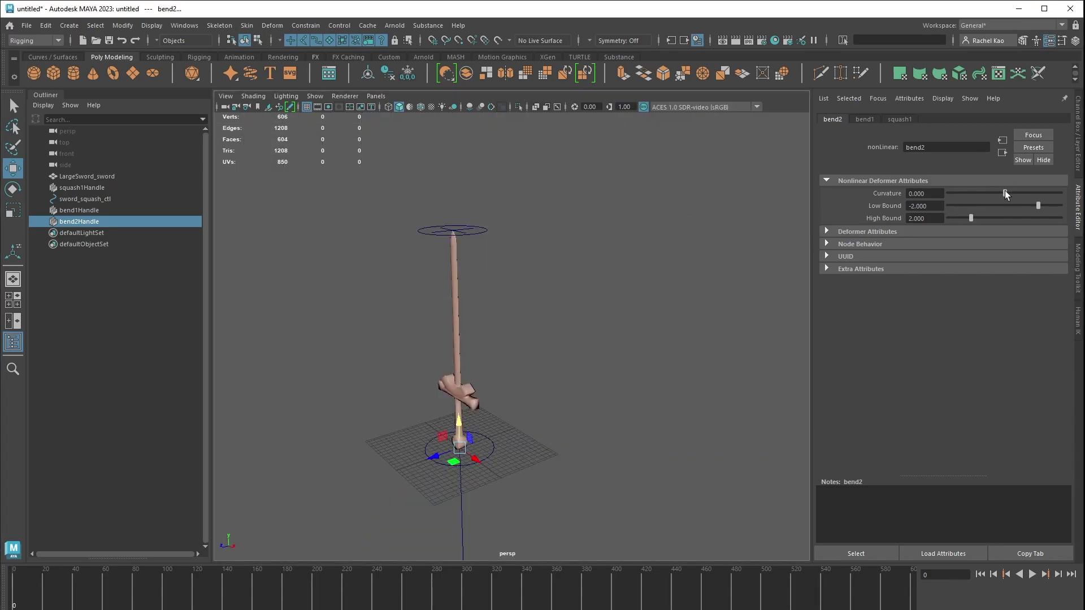
{"action": "mouse_move", "coordinate": [1005, 191]}
{"action": "left_mouse_down"}
{"action": "mouse_move", "coordinate": [992, 192]}
{"action": "mouse_move", "coordinate": [1017, 192]}
{"action": "mouse_move", "coordinate": [975, 192]}
{"action": "mouse_move", "coordinate": [1005, 193]}
{"action": "left_mouse_up"}
Open Set Driven Key from the Animation menu set and load sword_squash_ctl as the driver.
{"action": "left_click", "coordinate": [59, 41]}
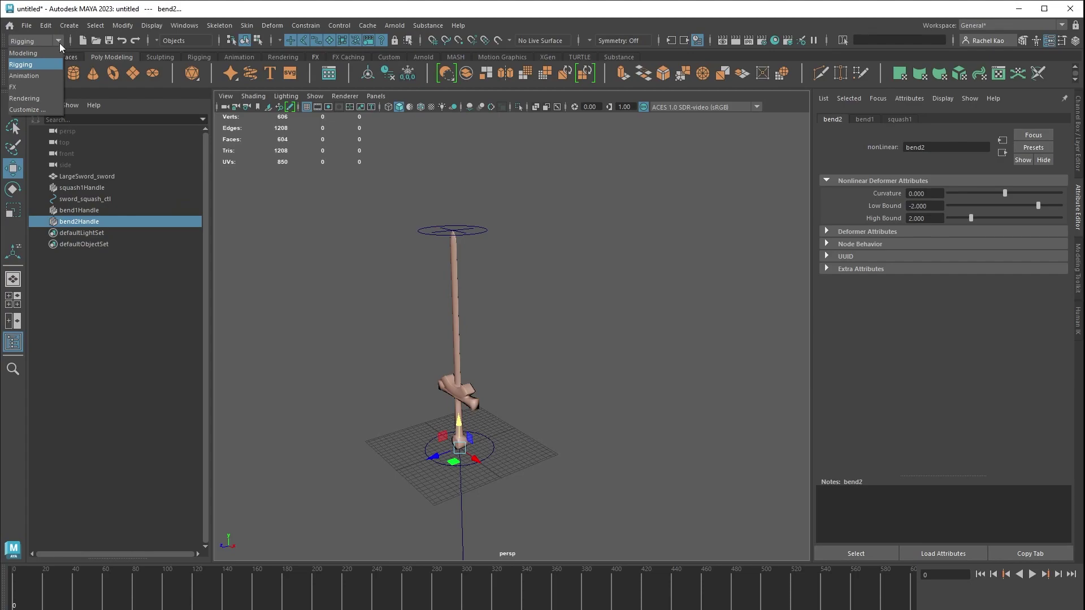
{"action": "left_click", "coordinate": [43, 76]}
{"action": "left_click", "coordinate": [212, 25]}
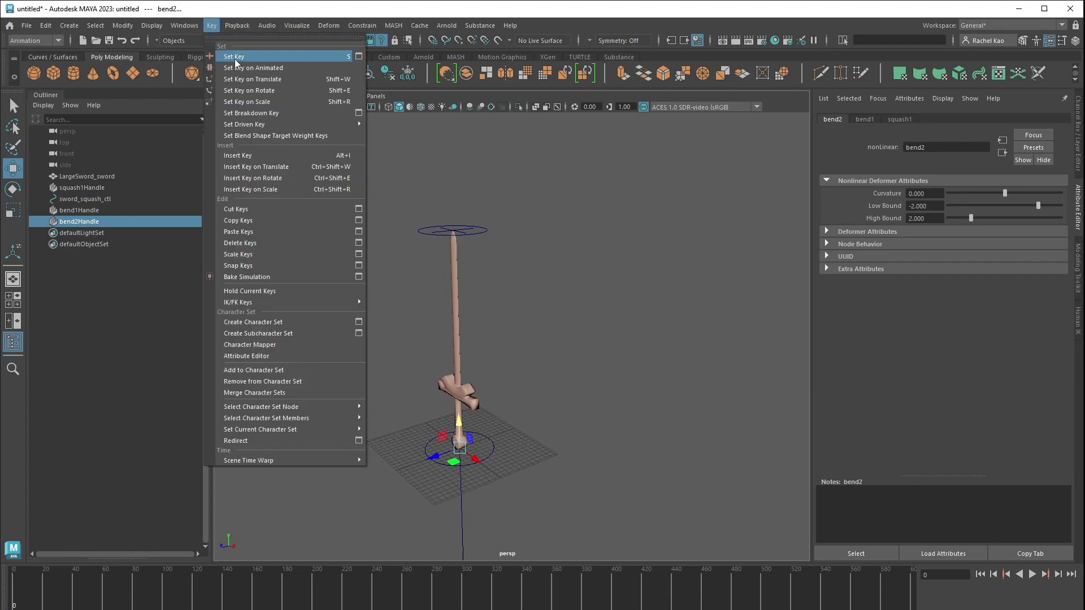
{"action": "mouse_move", "coordinate": [253, 125]}
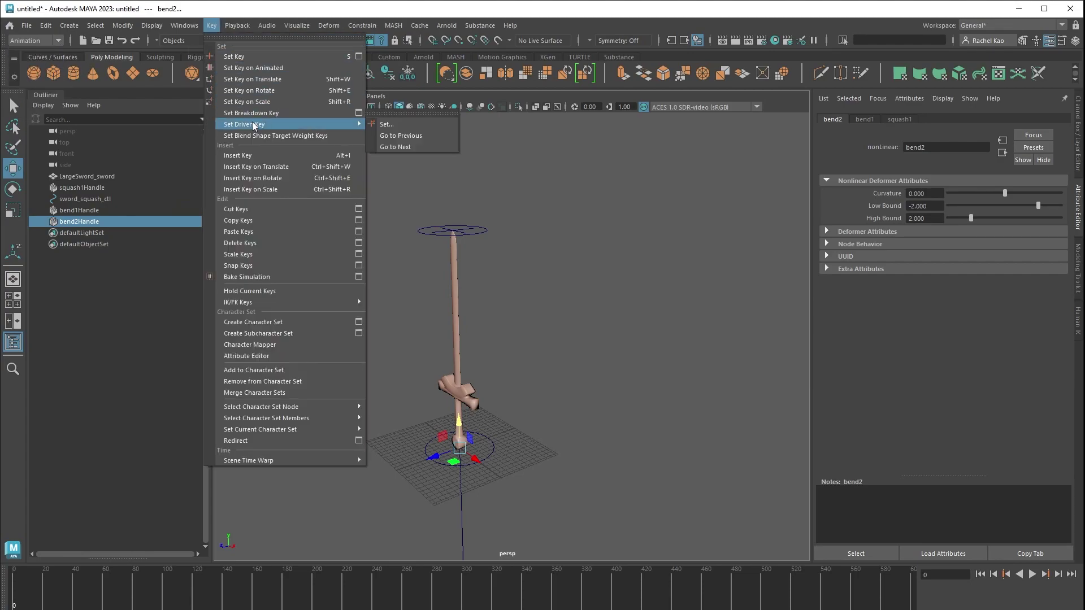
{"action": "left_click", "coordinate": [401, 124]}
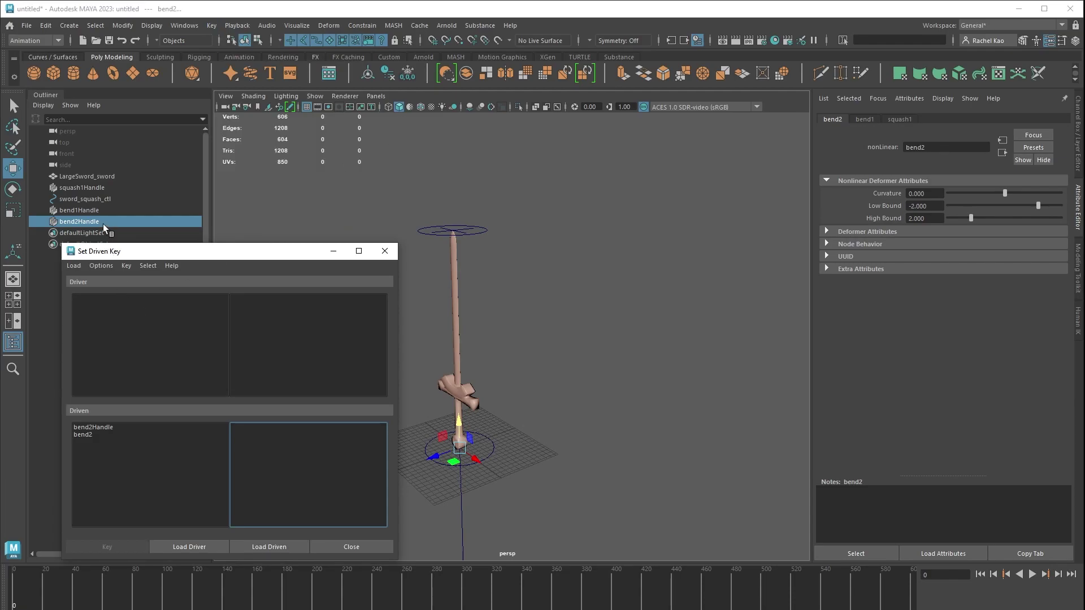
{"action": "left_click", "coordinate": [97, 200]}
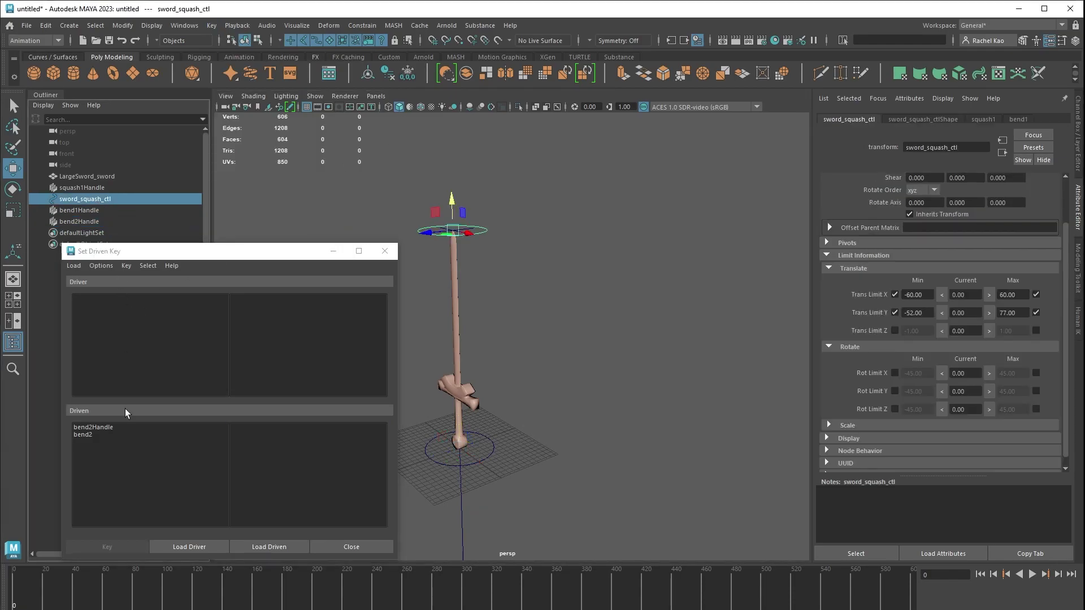
{"action": "left_click", "coordinate": [175, 545]}
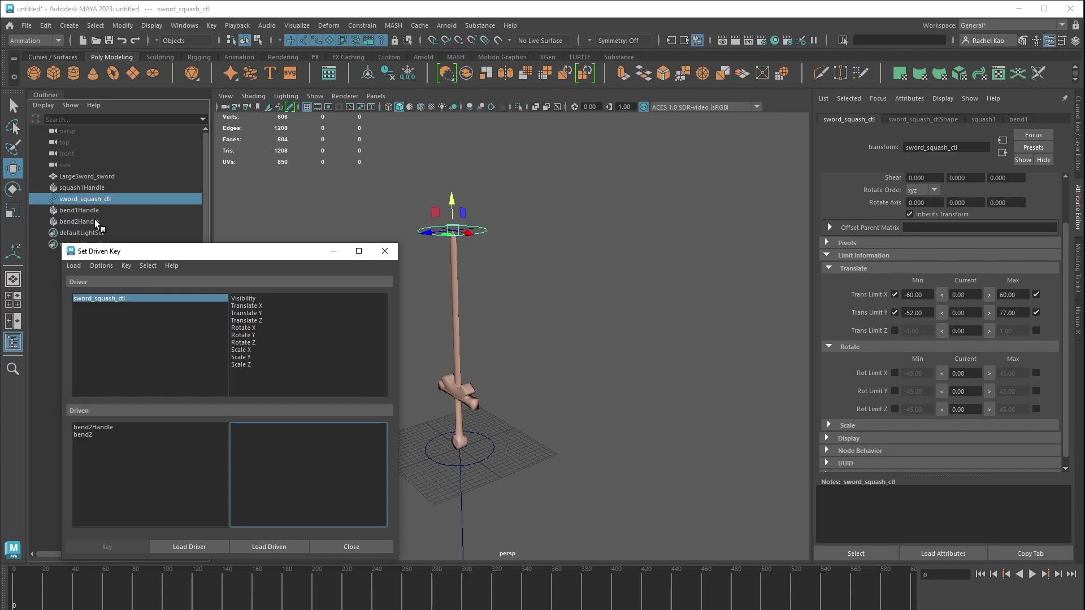
Load bend2 as driven, pair Translate Z with Curvature, and key Curvature at 0.
{"action": "left_click", "coordinate": [79, 222]}
{"action": "left_click", "coordinate": [955, 120]}
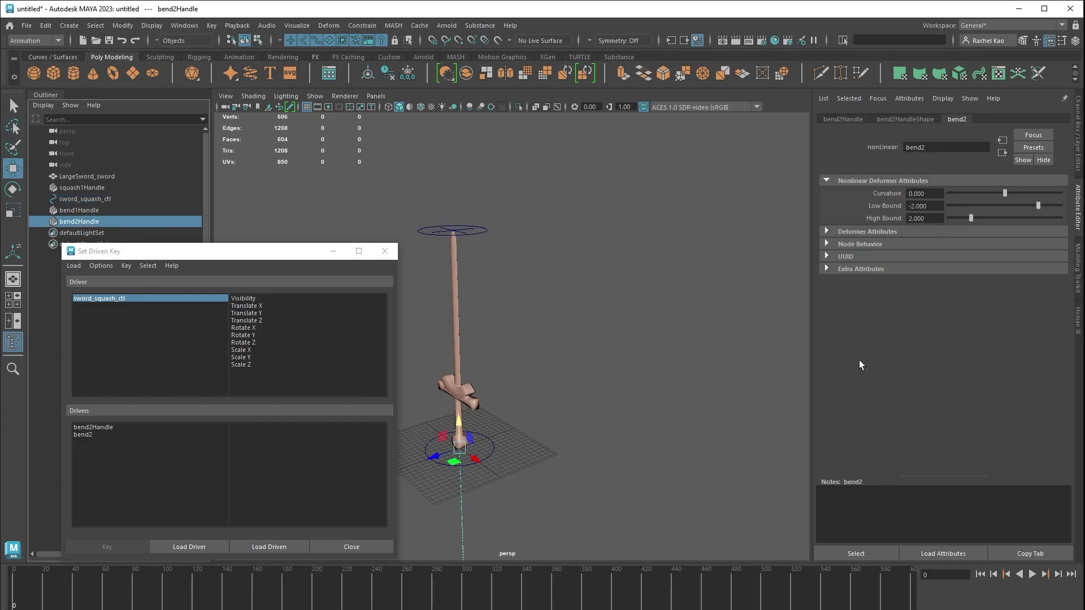
{"action": "left_click", "coordinate": [855, 552]}
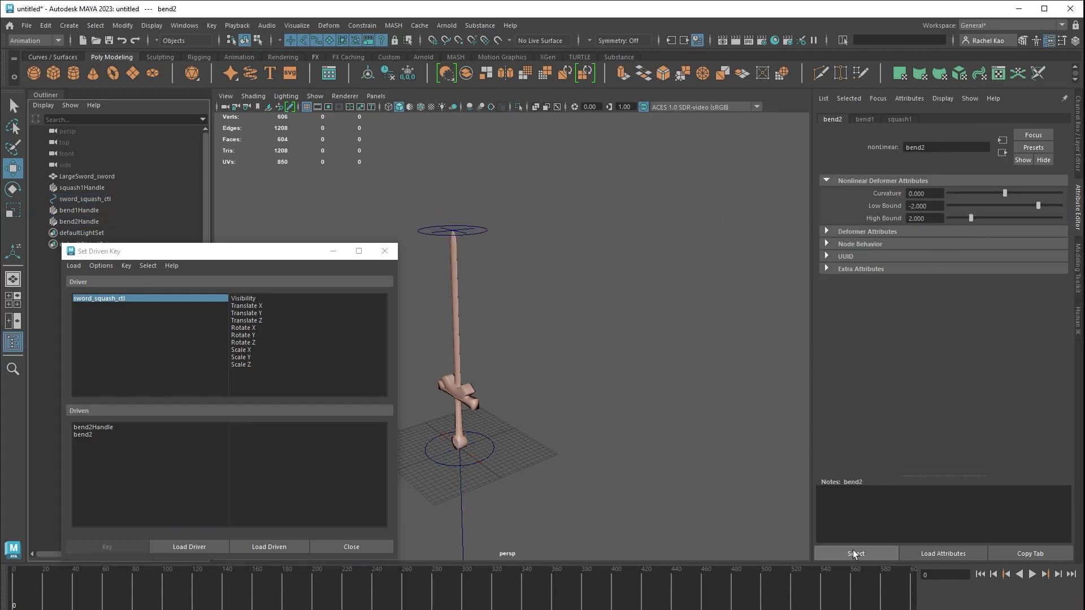
{"action": "left_click", "coordinate": [282, 548]}
{"action": "left_click", "coordinate": [257, 320]}
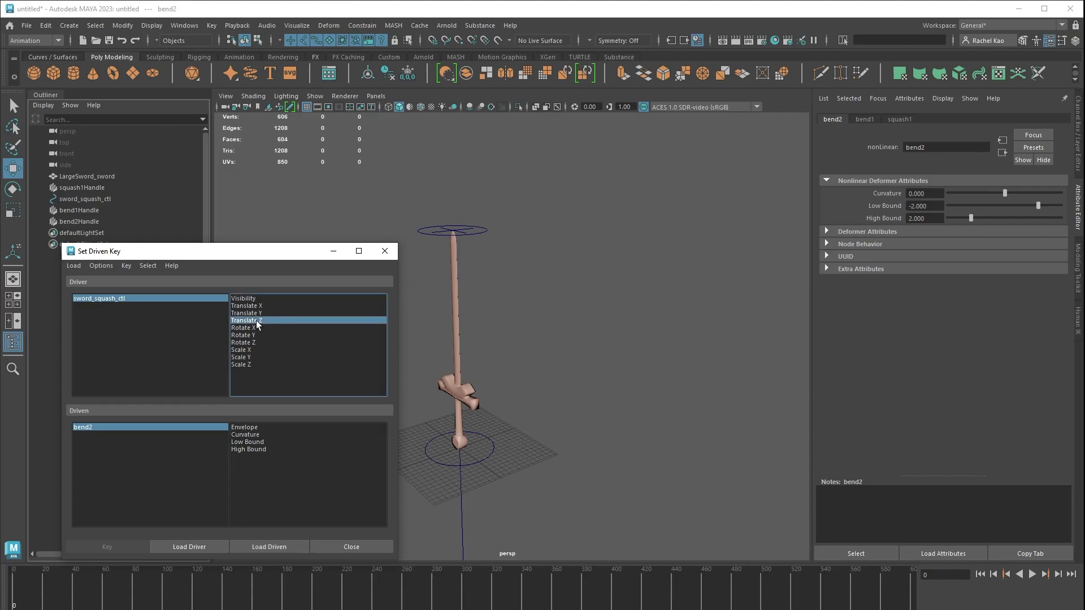
{"action": "left_click", "coordinate": [254, 435]}
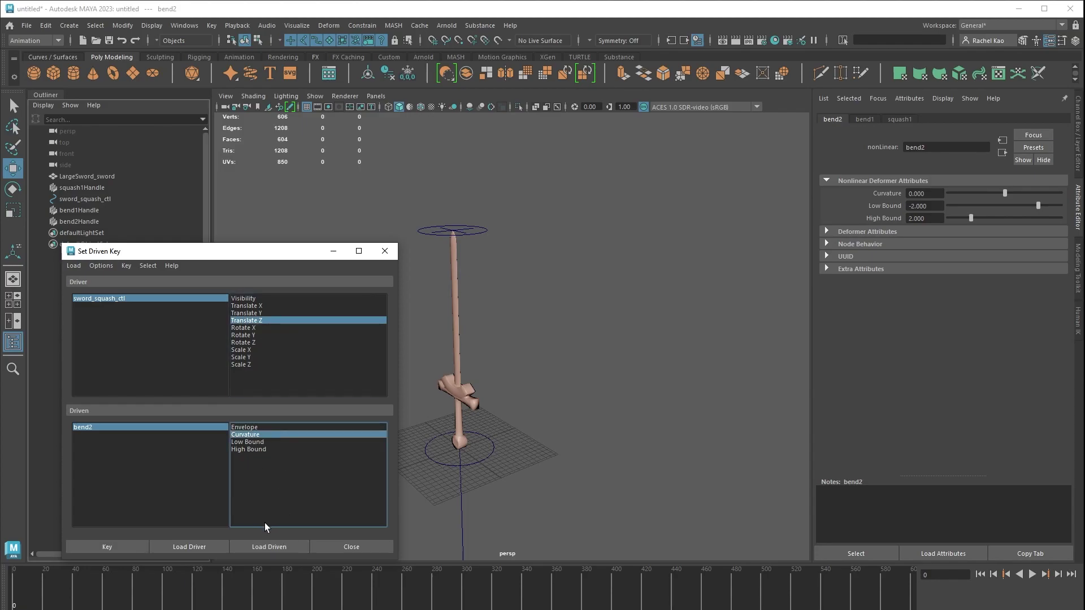
{"action": "left_click", "coordinate": [121, 545]}
With sword_squash_ctl at Translate Z 60, key bend2 Curvature -25.
{"action": "left_click", "coordinate": [111, 201]}
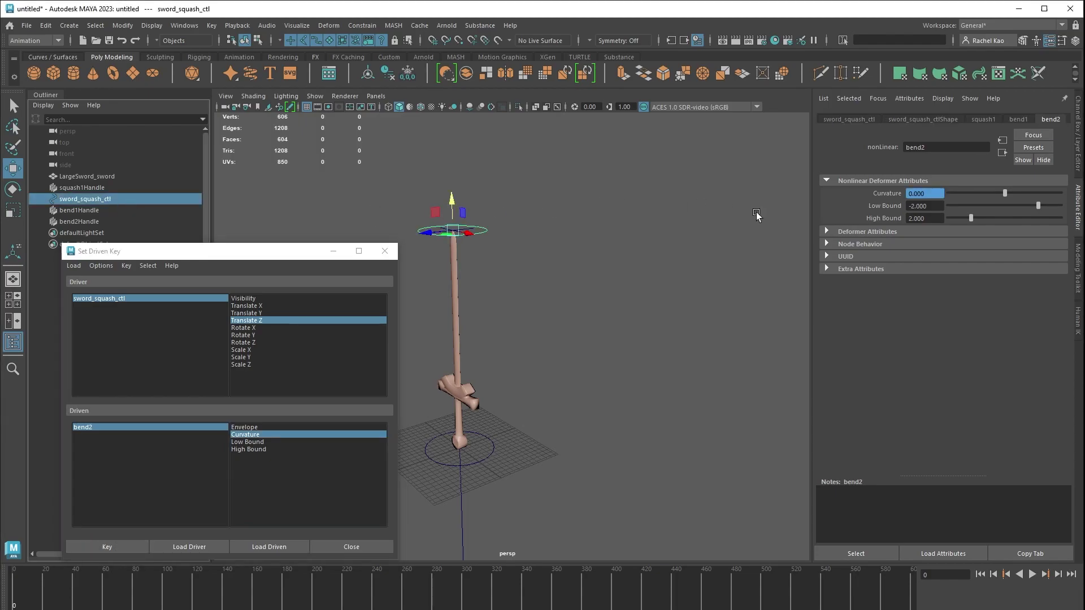
{"action": "left_click", "coordinate": [1080, 138]}
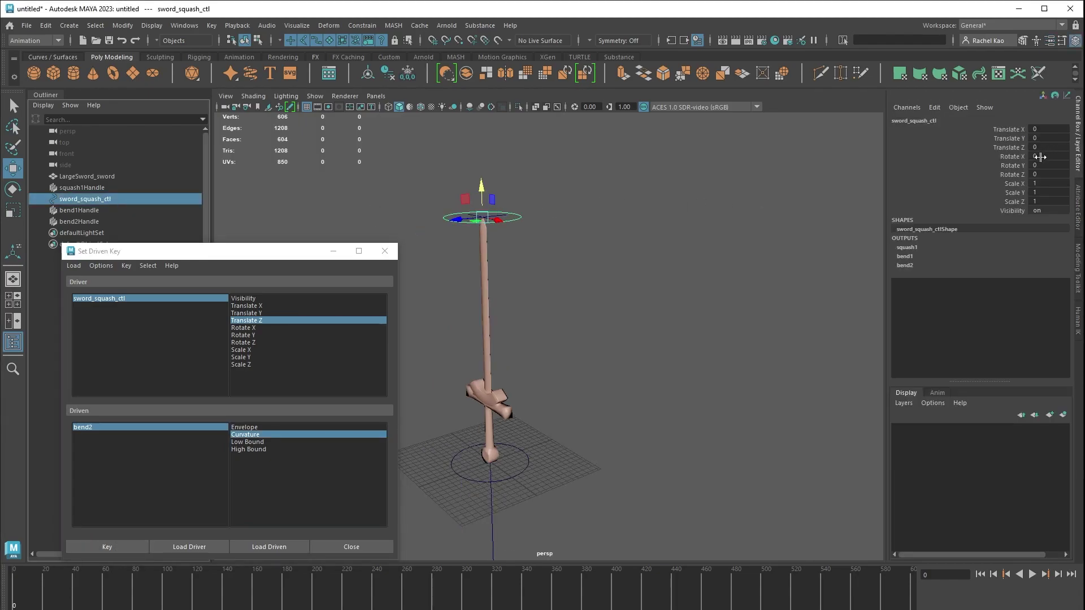
{"action": "left_click", "coordinate": [1042, 148]}
{"action": "type", "text": "6"}
{"action": "key", "text": "Return"}
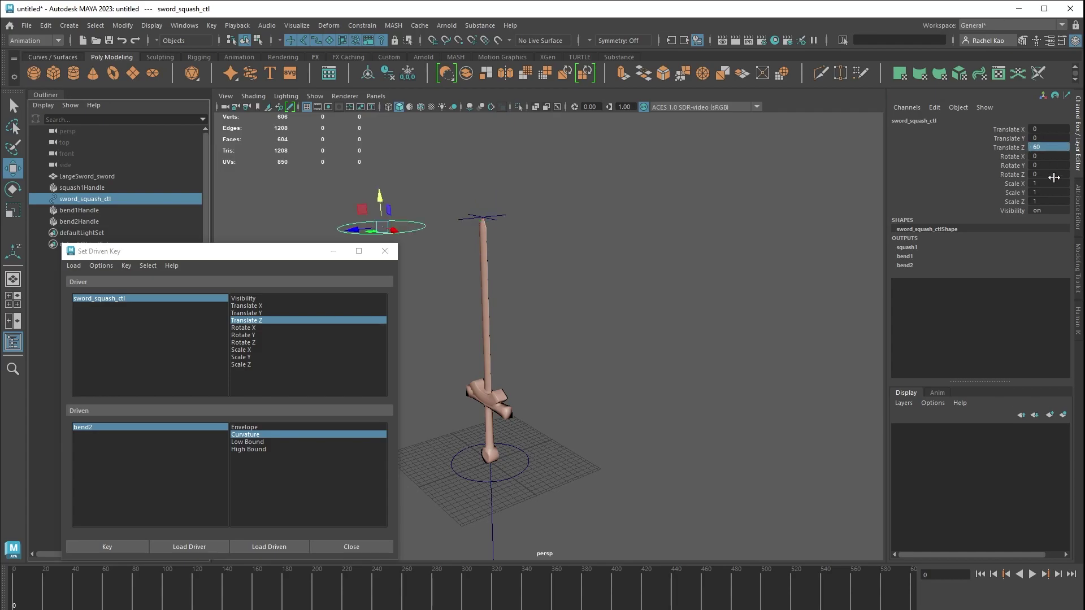
{"action": "left_click", "coordinate": [1080, 210]}
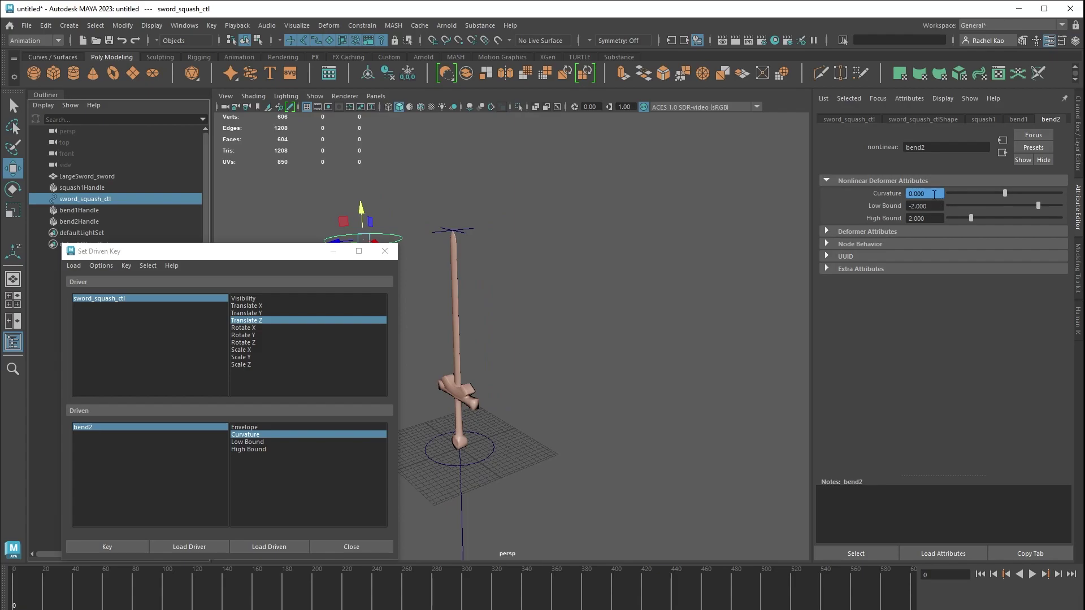
{"action": "type", "text": "25"}
{"action": "key", "text": "Return"}
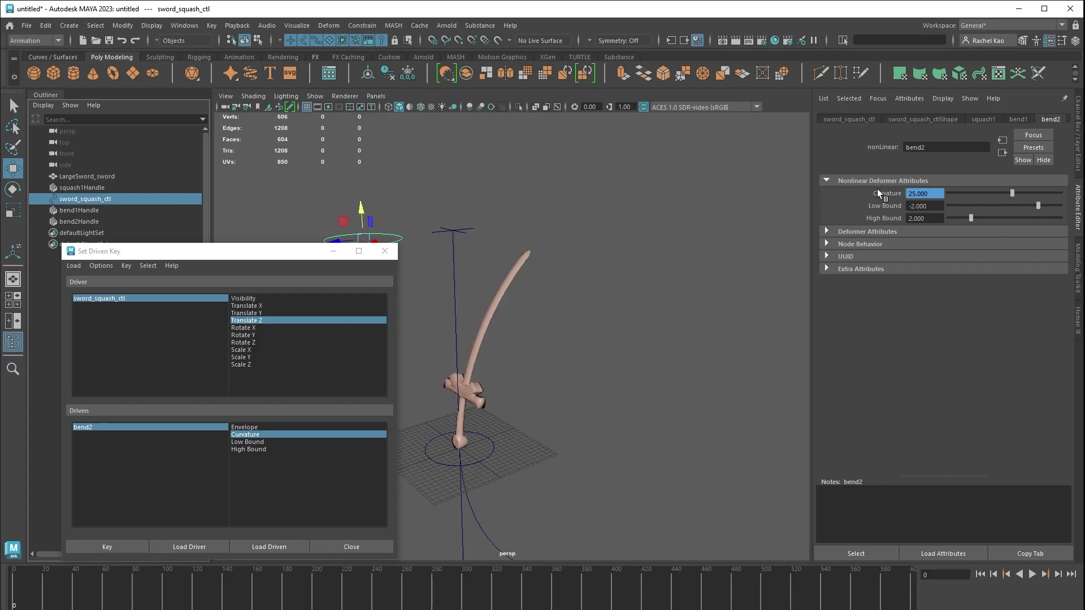
{"action": "type", "text": "-25"}
{"action": "key", "text": "Return"}
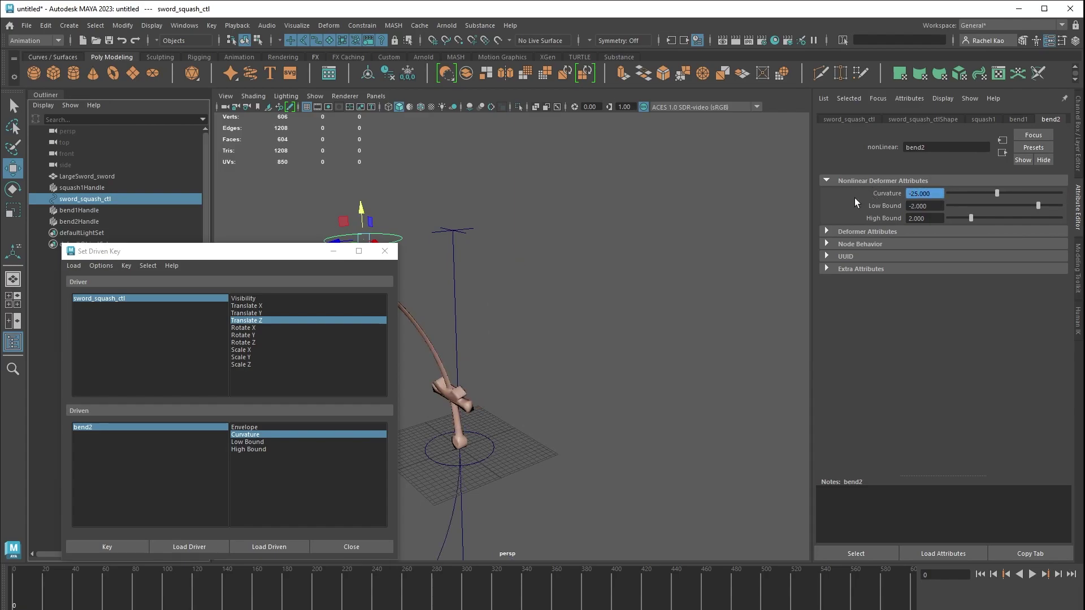
{"action": "left_click", "coordinate": [107, 547]}
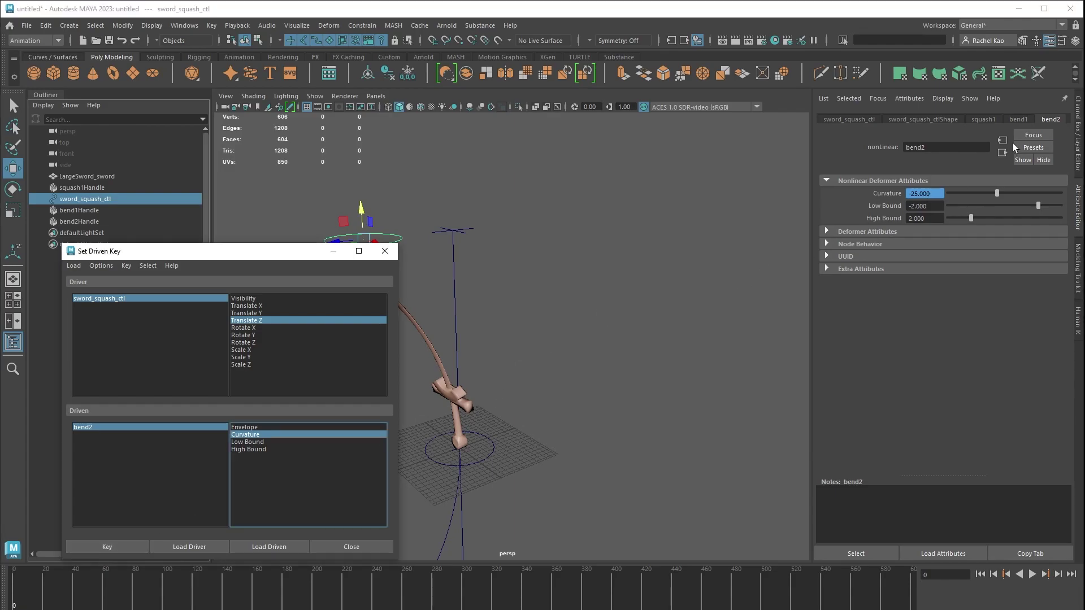
With the control at Translate Z -60, key bend2 Curvature 25.
{"action": "left_click", "coordinate": [1078, 140]}
{"action": "double_click", "coordinate": [1039, 146]}
{"action": "type", "text": "60"}
{"action": "type", "text": "-6"}
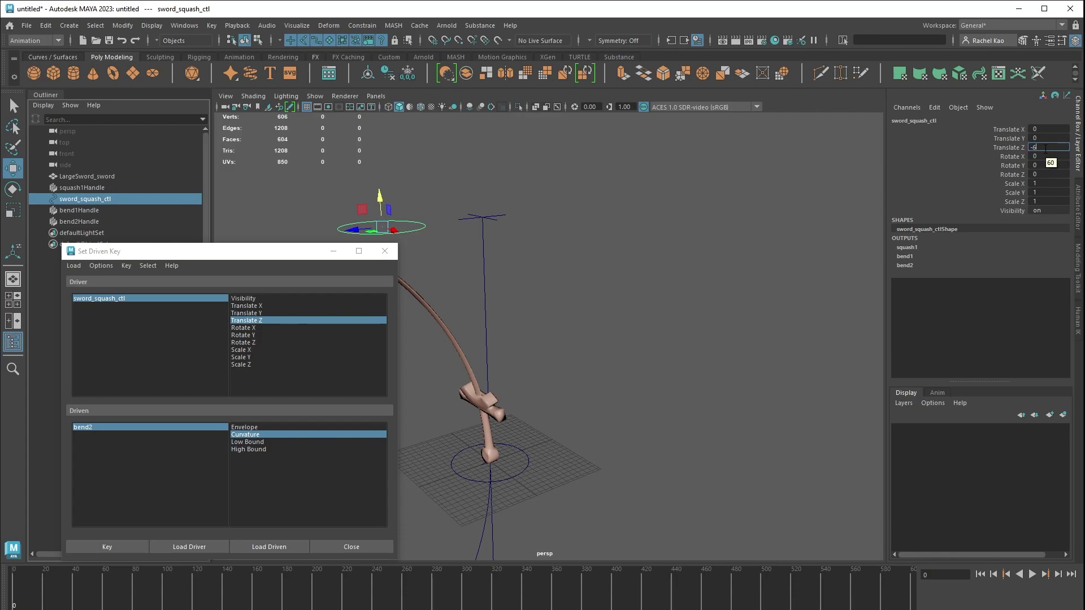
{"action": "type", "text": "0"}
{"action": "key", "text": "Return"}
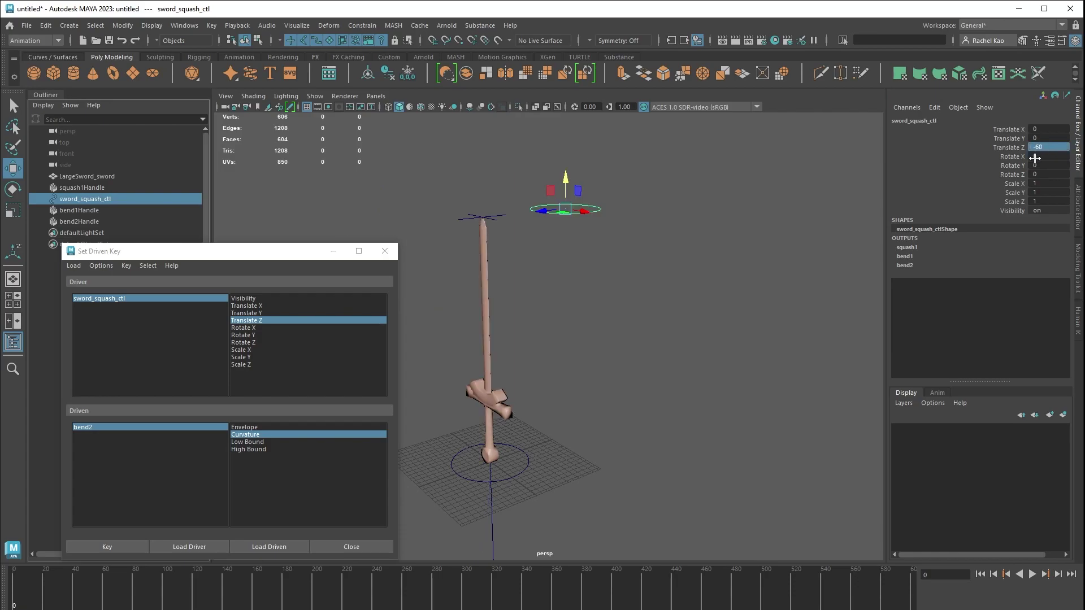
{"action": "left_click", "coordinate": [1079, 218]}
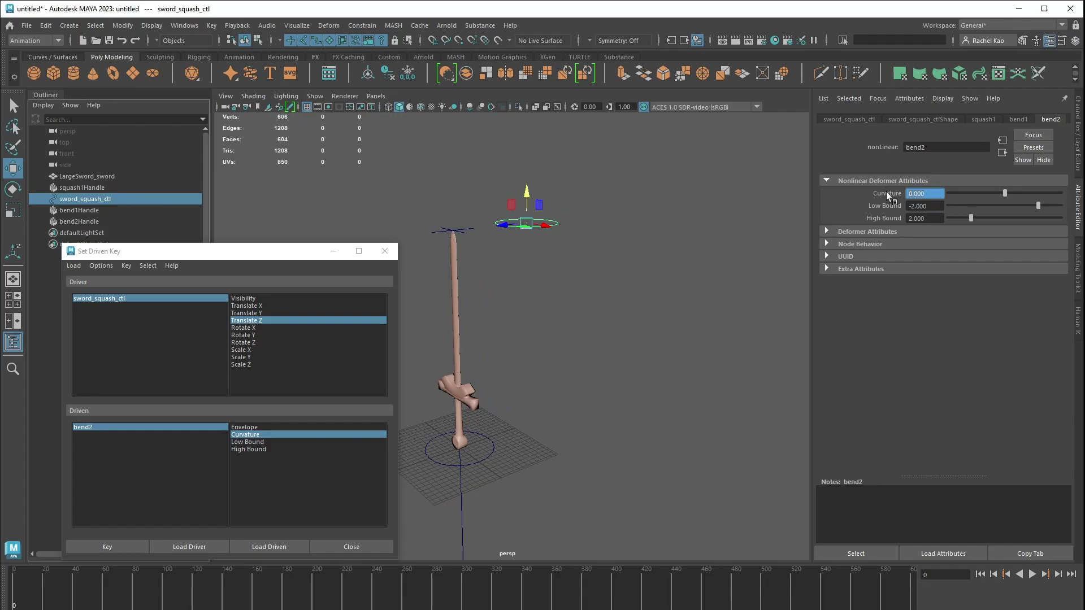
{"action": "type", "text": "25"}
{"action": "key", "text": "Return"}
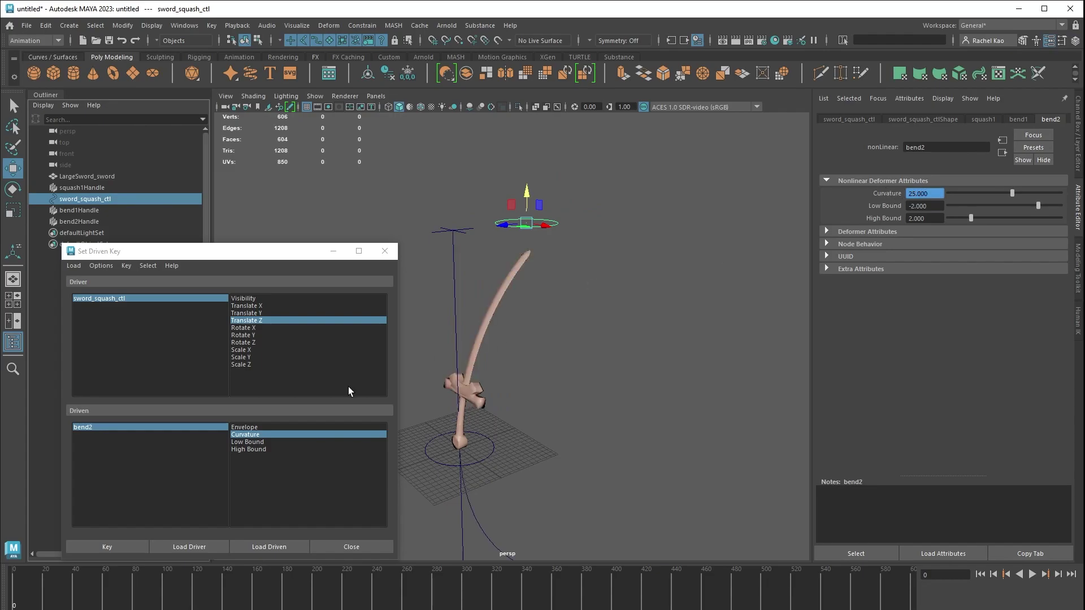
{"action": "left_click", "coordinate": [113, 546]}
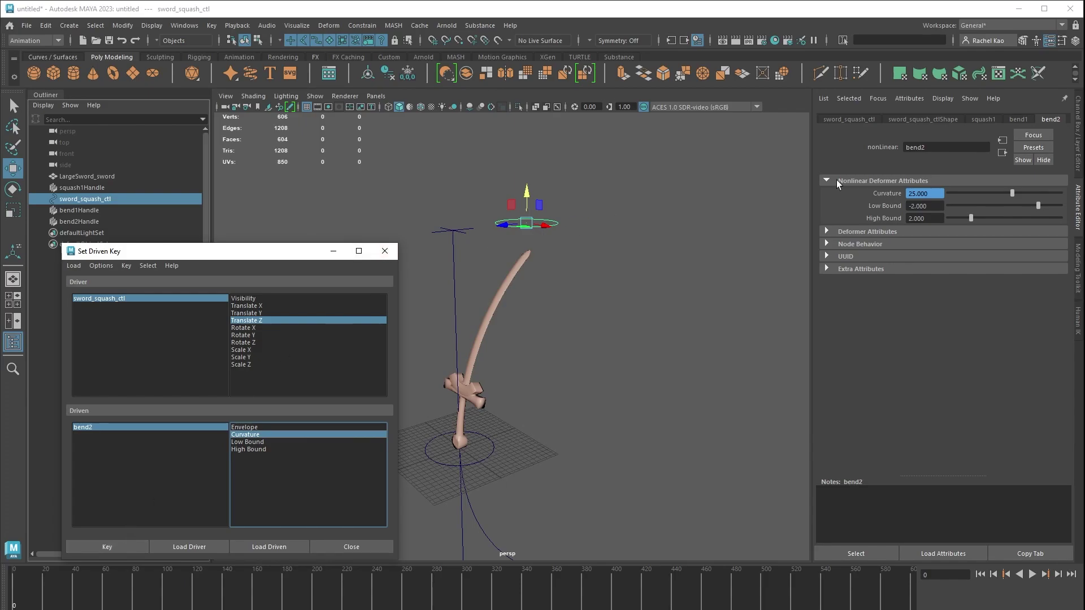
Limit sword_squash_ctl's Translate Z to -60 through 60, reset it to 0, and test the bend.
{"action": "left_click", "coordinate": [851, 120]}
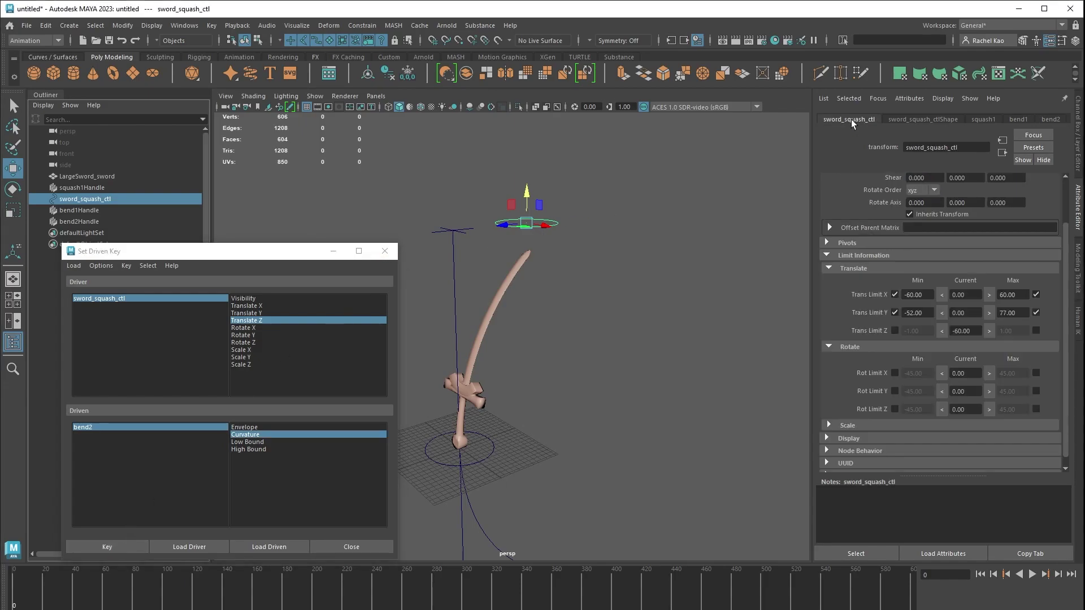
{"action": "left_click", "coordinate": [955, 332]}
{"action": "key", "text": "BackSpace"}
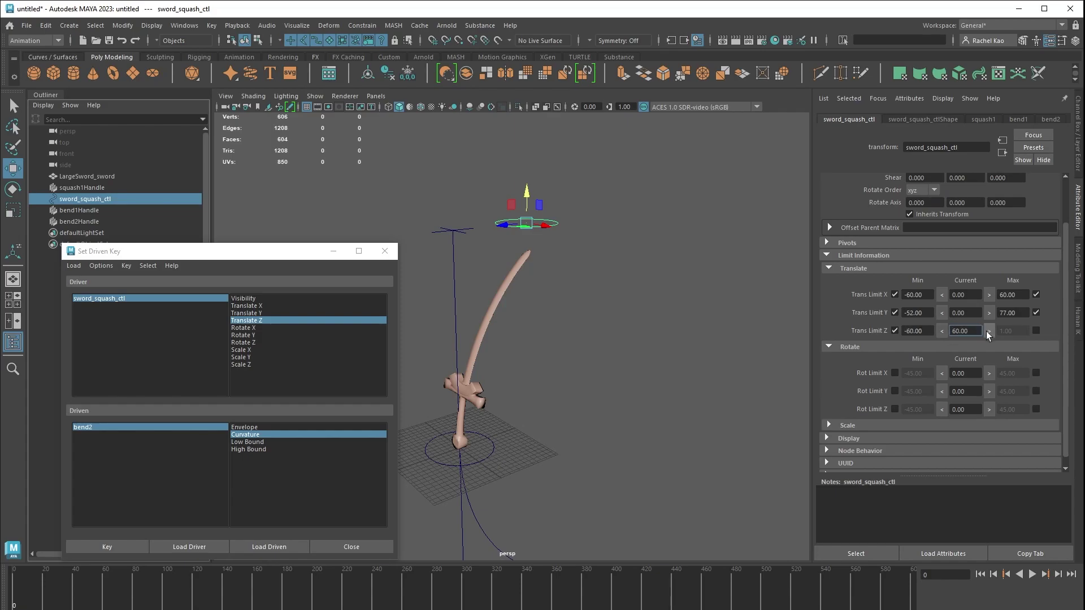
{"action": "key", "text": "Return"}
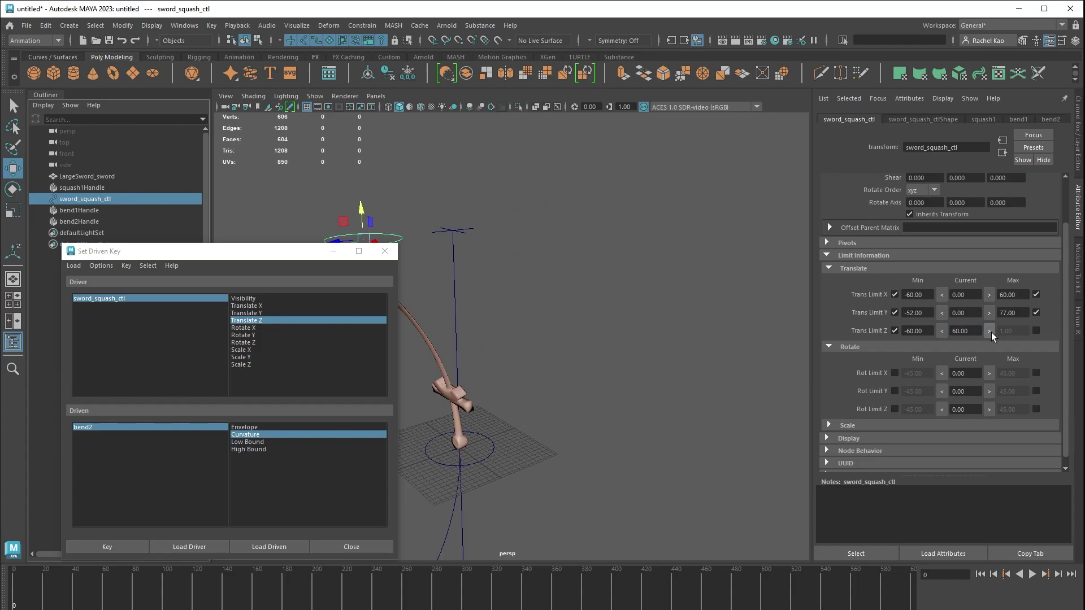
{"action": "left_click", "coordinate": [990, 331]}
{"action": "left_click_drag", "start_coordinate": [980, 331], "coordinate": [923, 328]}
{"action": "type", "text": "0"}
{"action": "key", "text": "Return"}
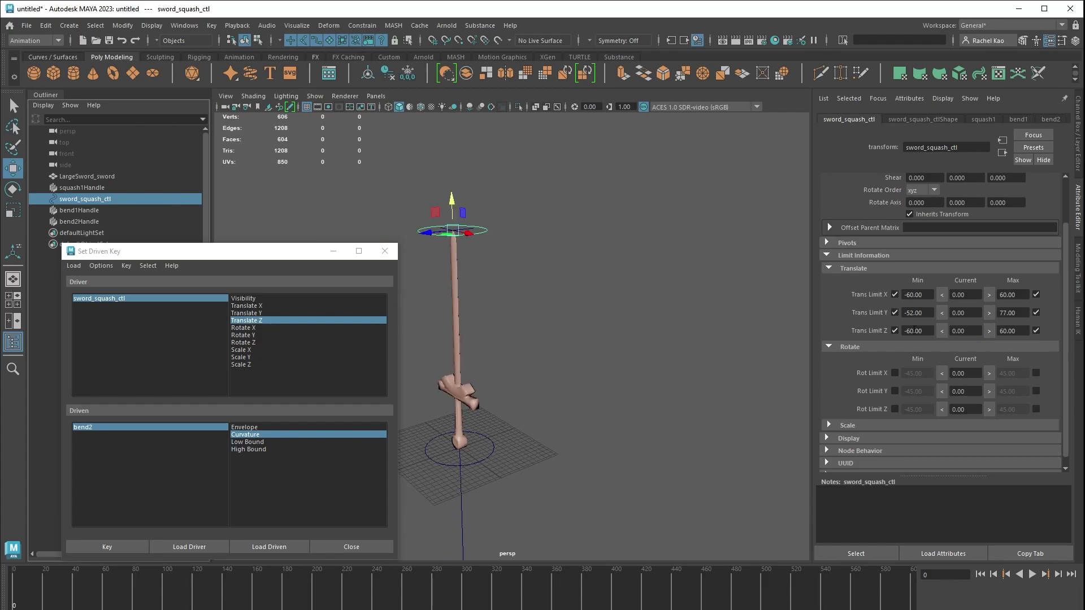
{"action": "left_click", "coordinate": [385, 251]}
{"action": "left_click_drag", "start_coordinate": [428, 235], "coordinate": [480, 232]}
Create a NURBS circle and scale it up around the sword's base.
{"action": "key", "text": "ctrl+z"}
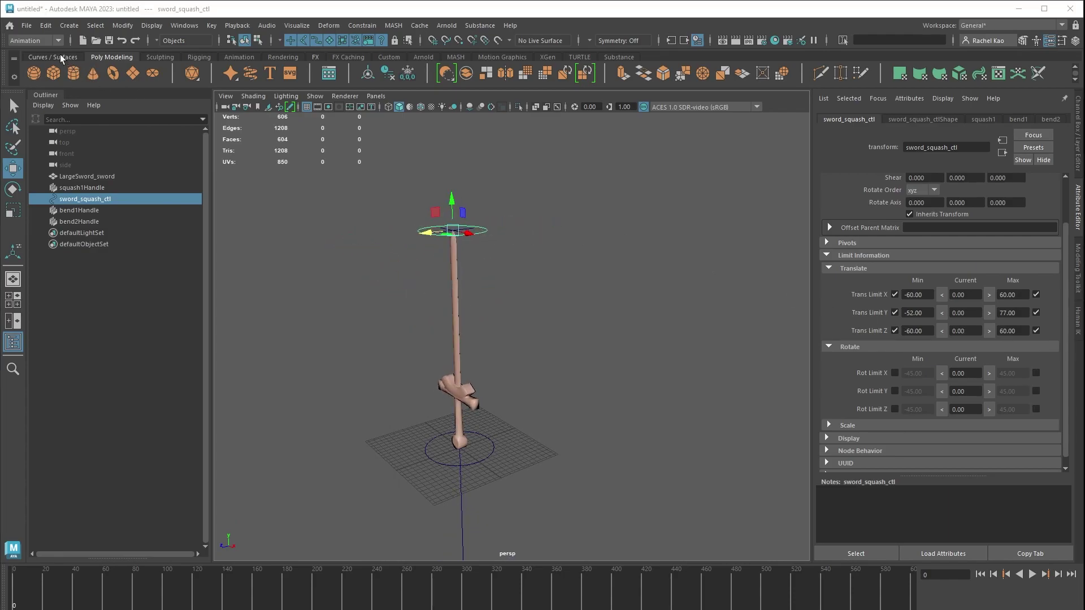
{"action": "left_click", "coordinate": [59, 57]}
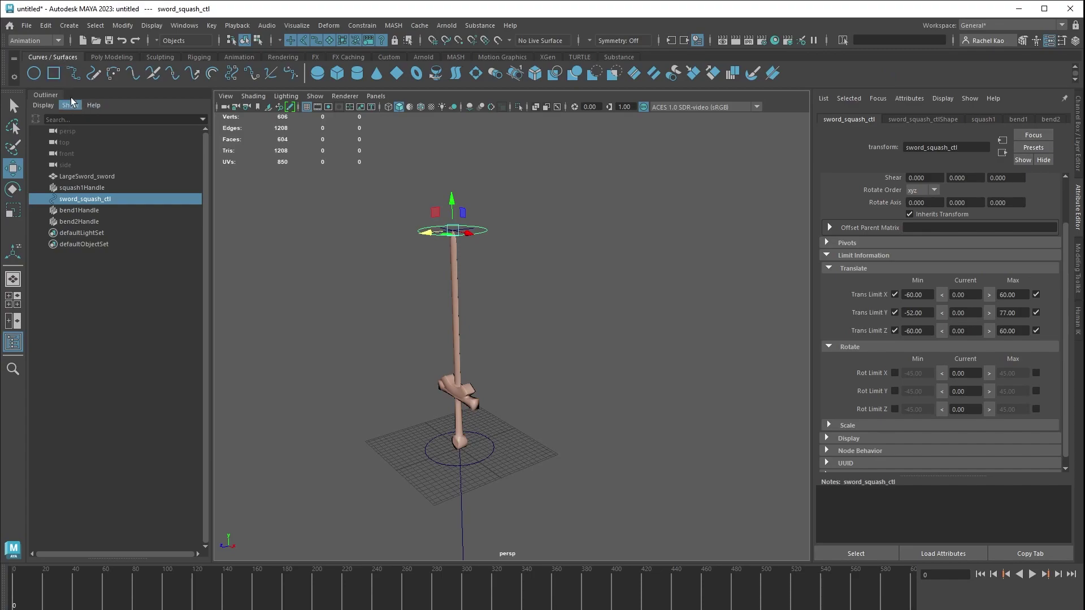
{"action": "left_click", "coordinate": [34, 73]}
{"action": "key", "text": "r"}
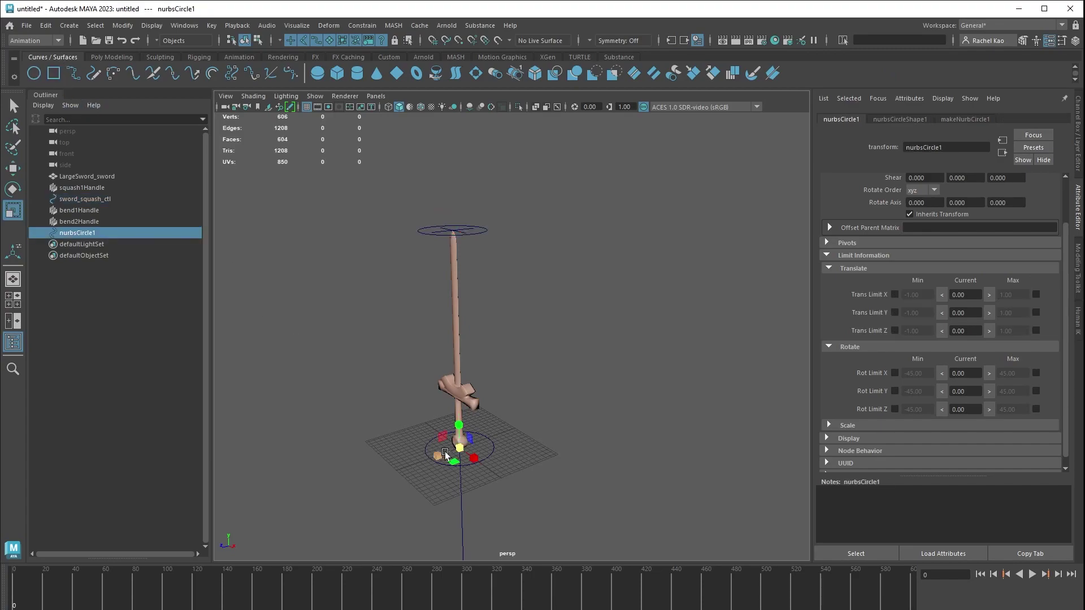
{"action": "left_click_drag", "start_coordinate": [459, 449], "coordinate": [544, 479]}
Rename the new circle sword_world_ctl in the Outliner.
{"action": "left_click", "coordinate": [102, 58]}
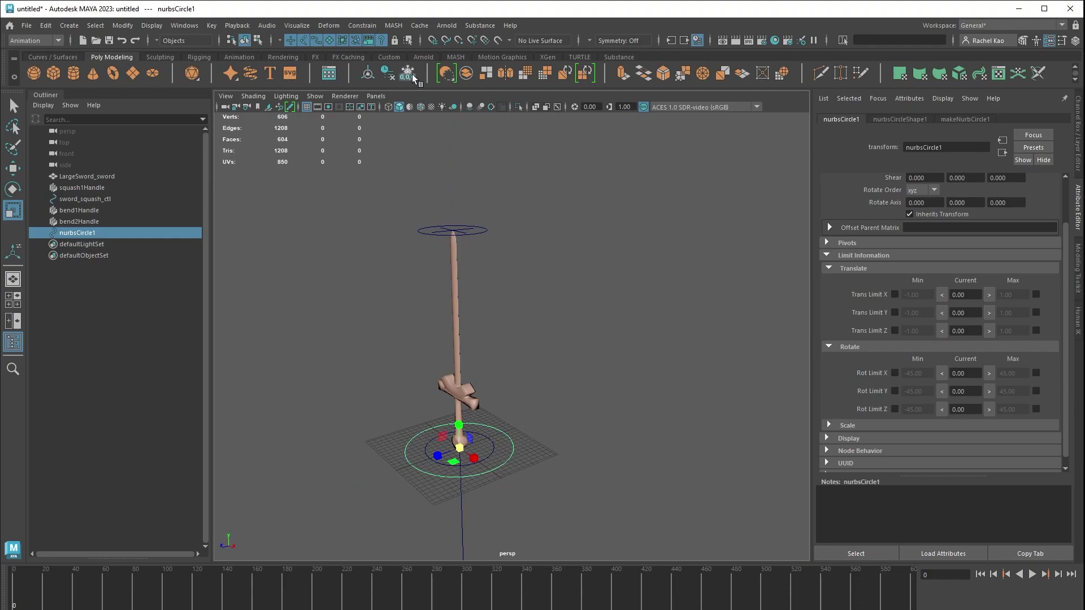
{"action": "double_click", "coordinate": [79, 234]}
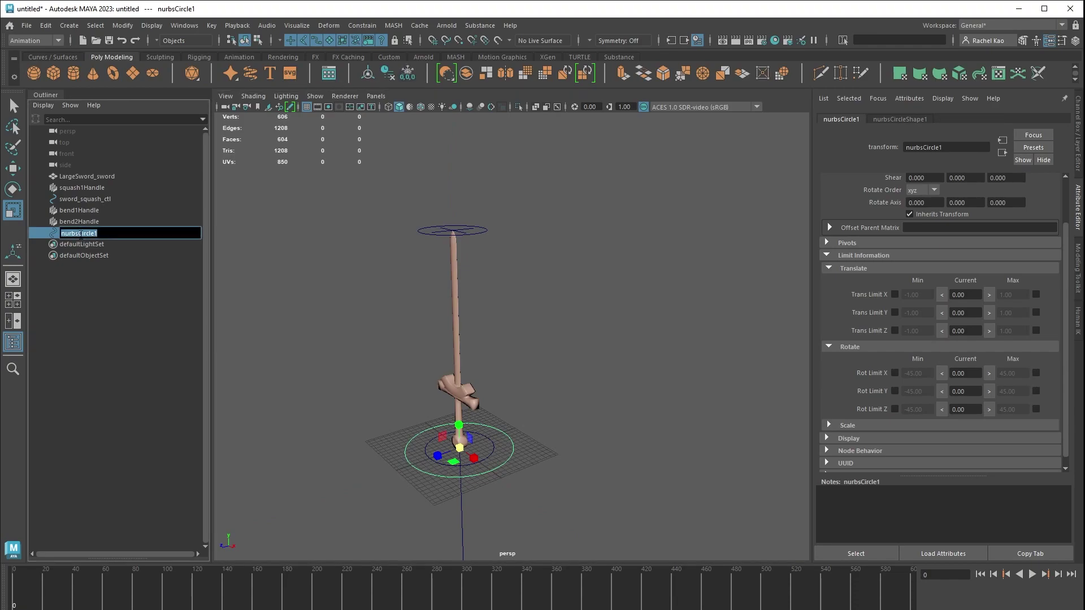
{"action": "type", "text": "sword"}
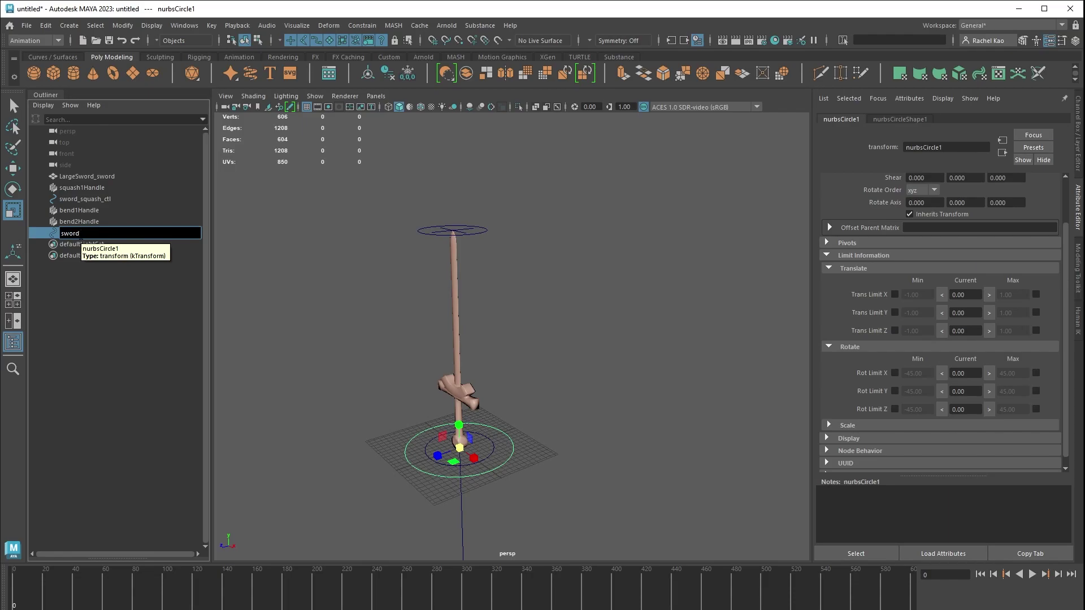
{"action": "type", "text": "_world_ctl"}
Parent sword_squash_ctl under sword_world_ctl in the Outliner.
{"action": "key", "text": "Return"}
{"action": "left_click", "coordinate": [124, 284]}
{"action": "left_click", "coordinate": [102, 232]}
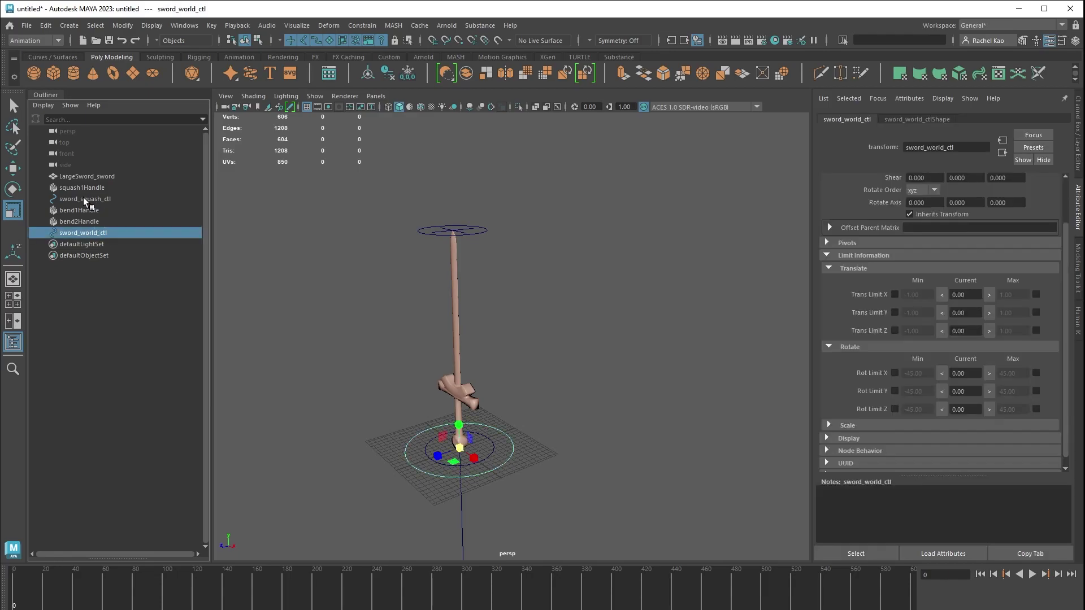
{"action": "left_click", "coordinate": [83, 199]}
{"action": "left_click_drag", "start_coordinate": [77, 199], "coordinate": [77, 228]}
{"action": "left_click", "coordinate": [43, 222]}
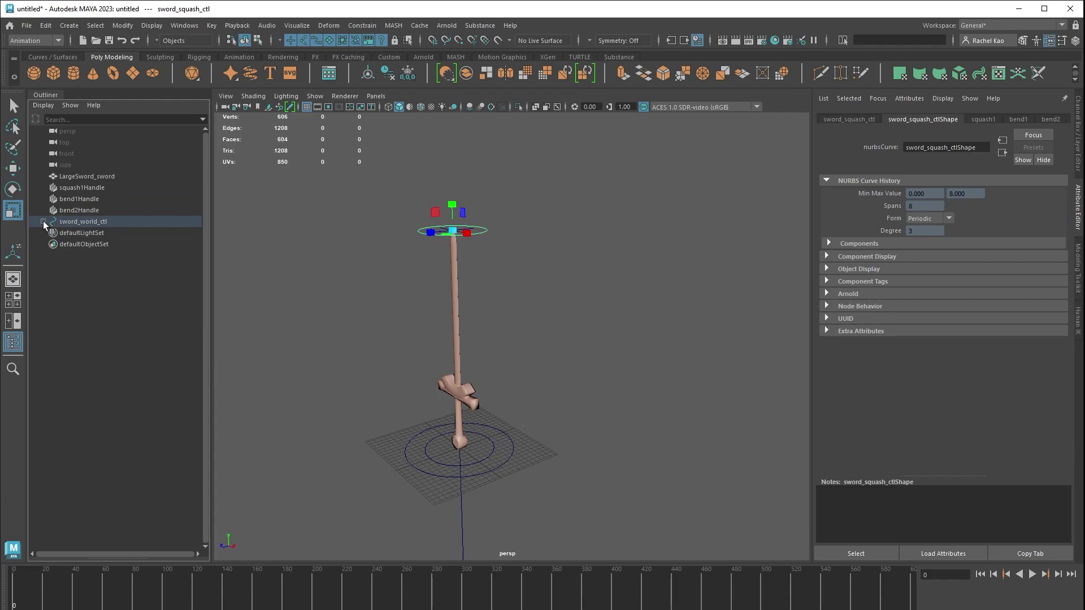
Group squash1Handle and both bend handles into sword_rig_grp.
{"action": "left_click", "coordinate": [97, 189]}
{"action": "left_click", "coordinate": [96, 211], "text": "shift"}
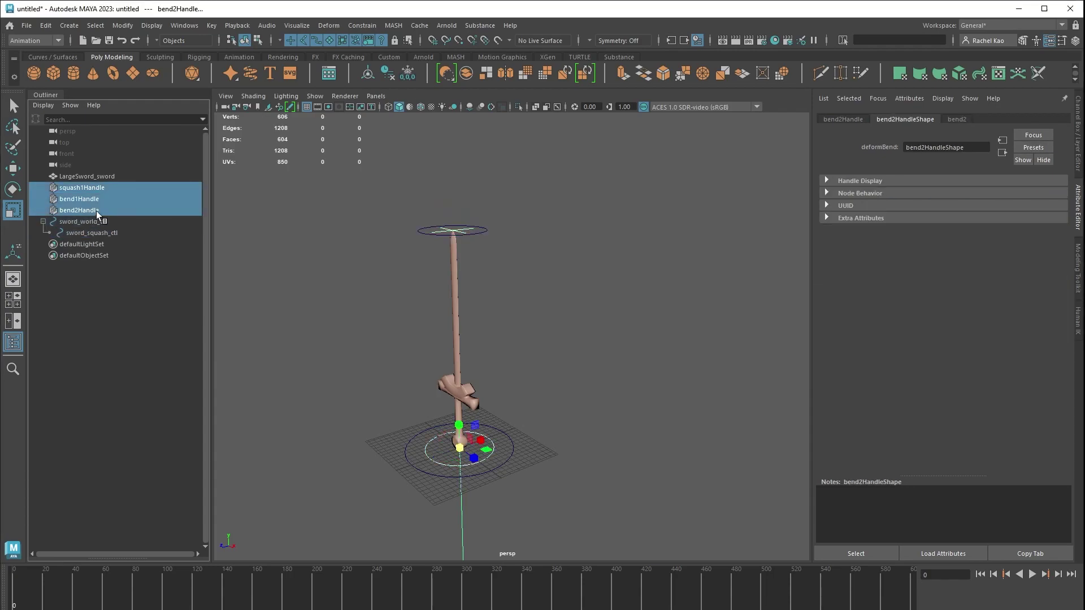
{"action": "key", "text": "ctrl+g"}
{"action": "double_click", "coordinate": [73, 211]}
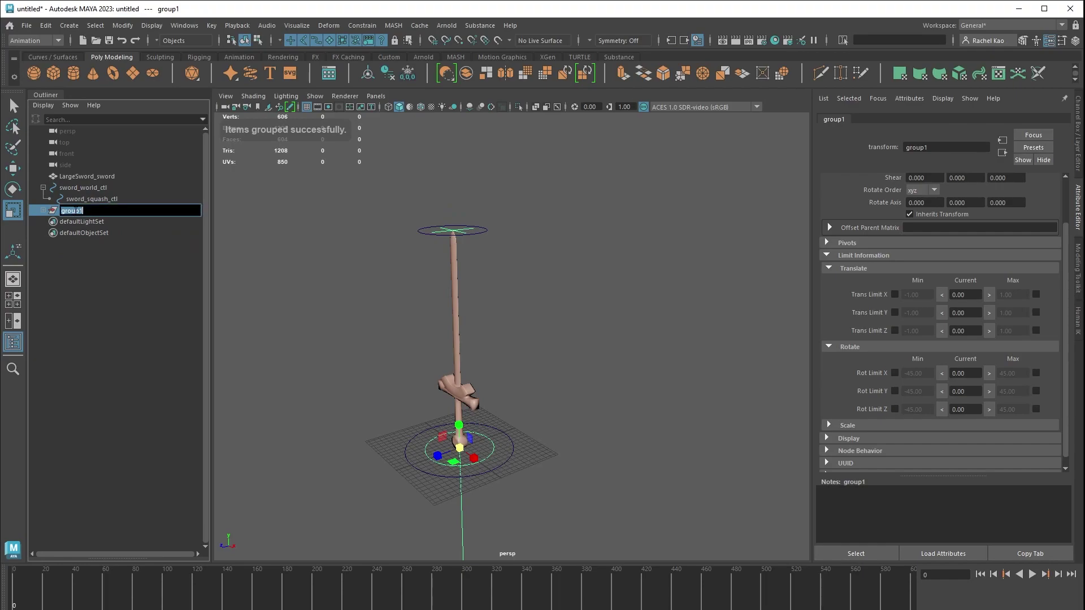
{"action": "type", "text": "rig_grp"}
{"action": "key", "text": "Return"}
{"action": "type", "text": "sword_"}
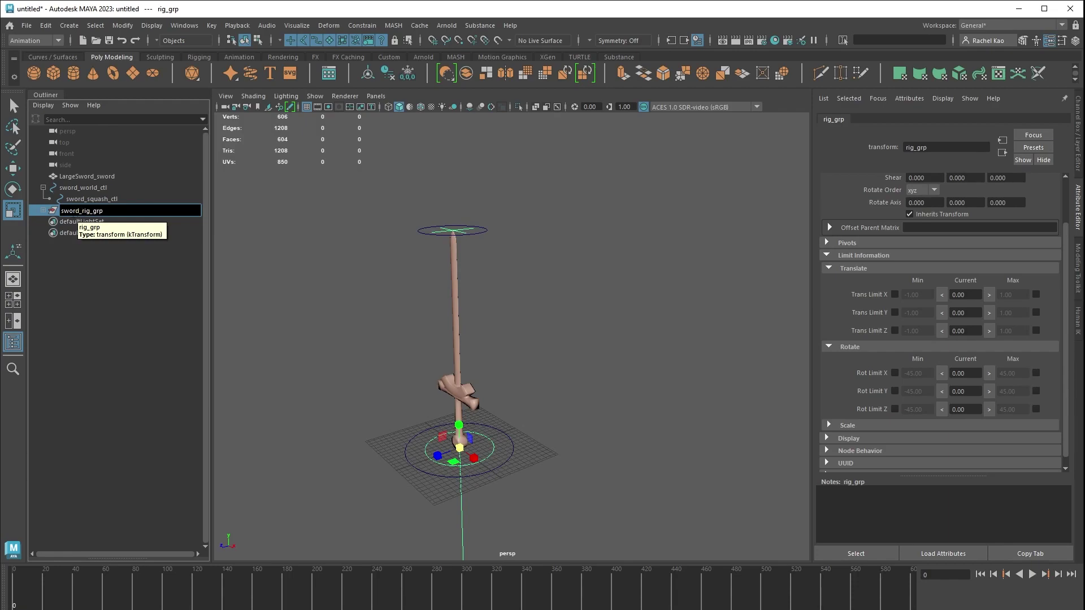
{"action": "left_click", "coordinate": [80, 252]}
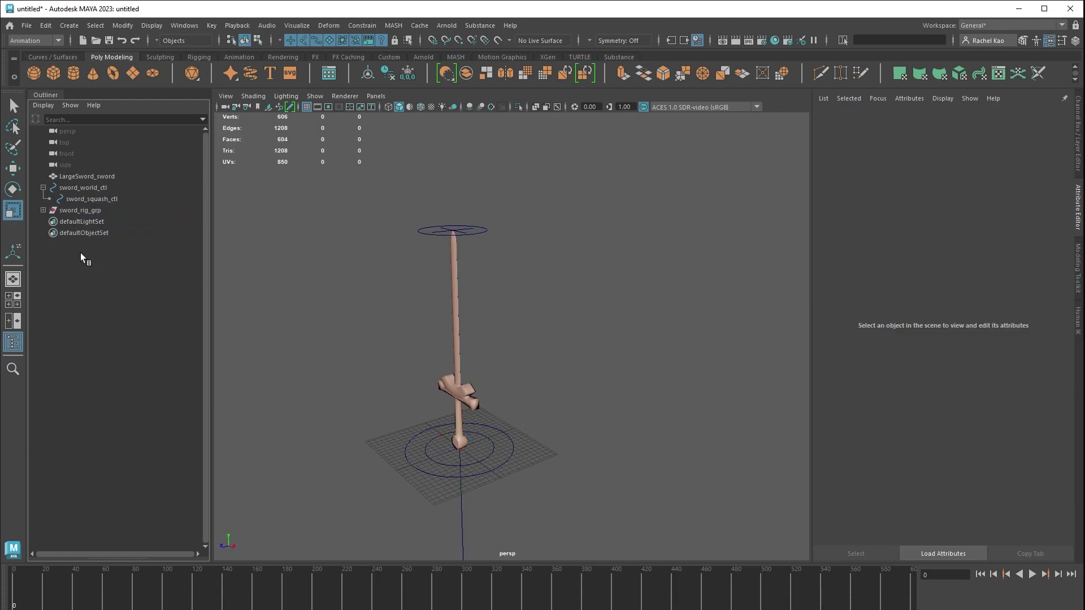
Group sword_world_ctl into a new group named sword_ctrl_grp.
{"action": "left_click", "coordinate": [80, 188]}
{"action": "key", "text": "ctrl+g"}
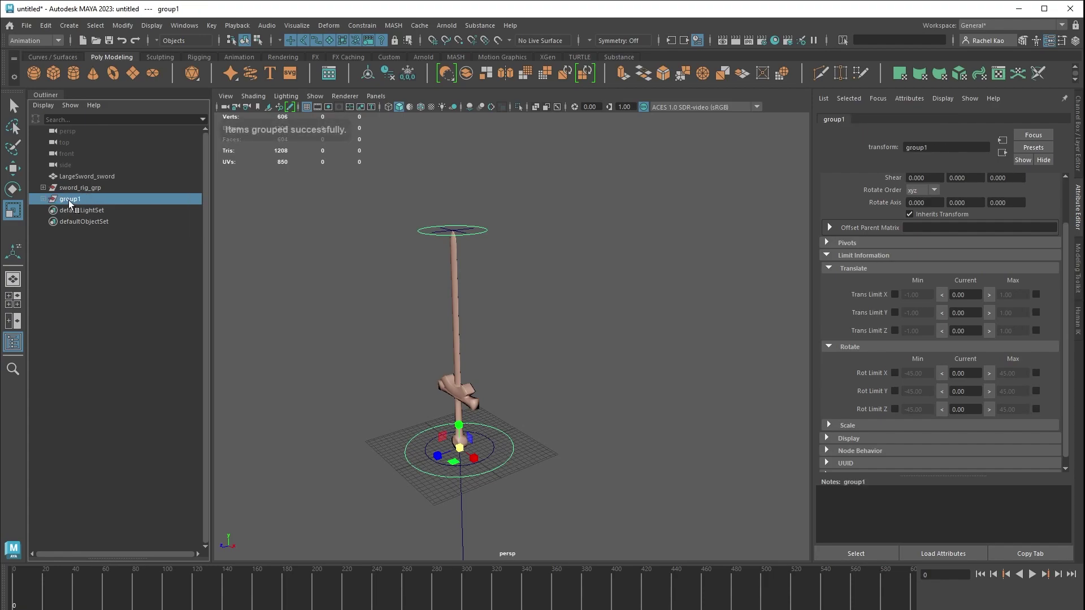
{"action": "double_click", "coordinate": [69, 200]}
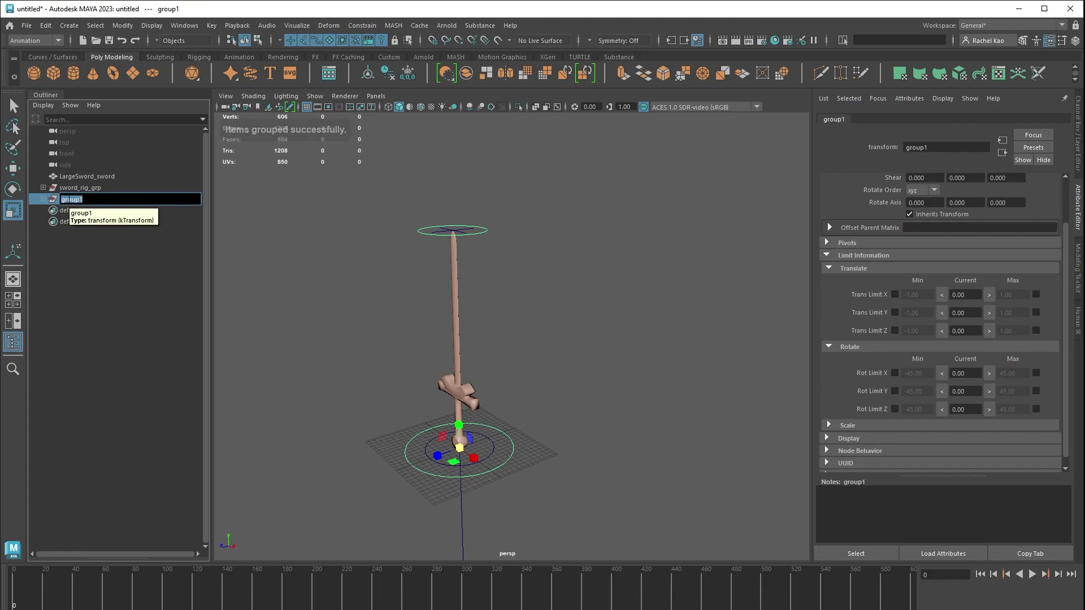
{"action": "type", "text": "sword_"}
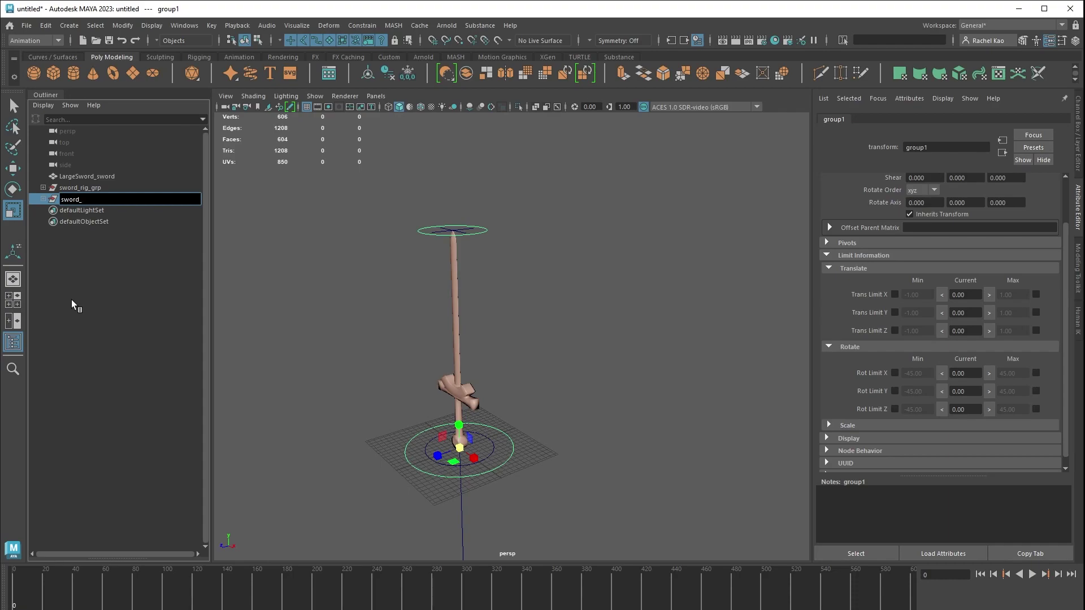
{"action": "type", "text": "ctrl_grp"}
{"action": "left_click", "coordinate": [97, 288]}
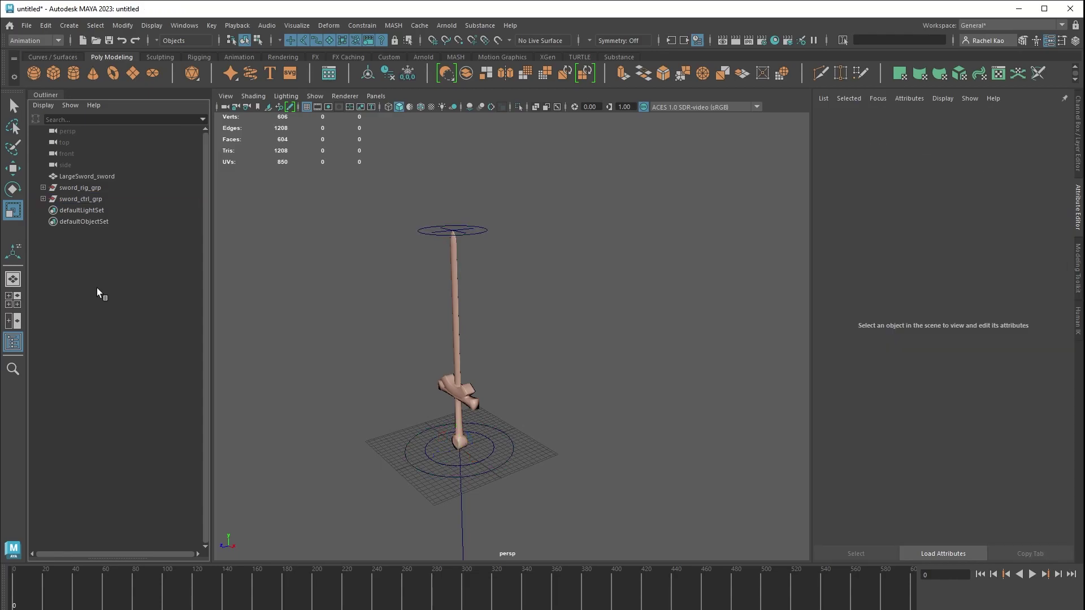
Group the LargeSword_sword mesh into a new group named sword_geo_grp.
{"action": "left_click", "coordinate": [86, 177]}
{"action": "key", "text": "ctrl+g"}
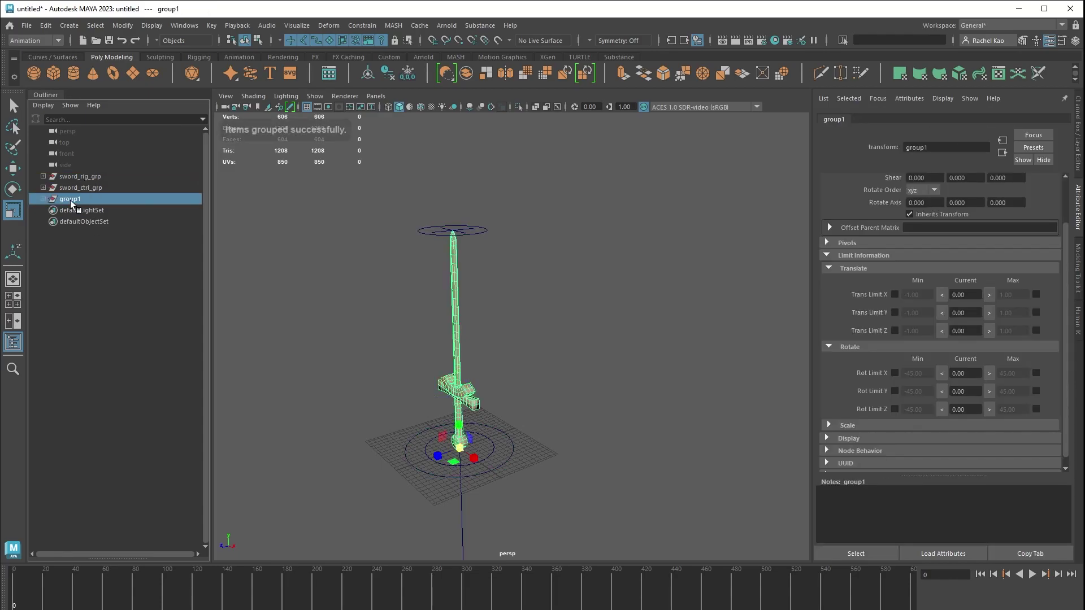
{"action": "double_click", "coordinate": [68, 199]}
{"action": "type", "text": "sw"}
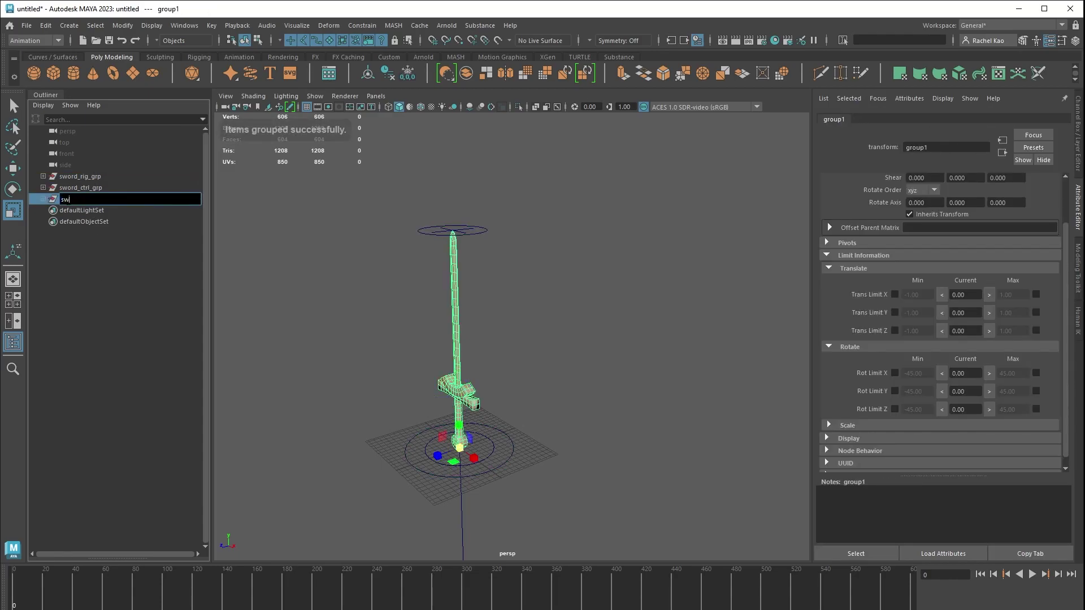
{"action": "type", "text": "ord_geo_grp"}
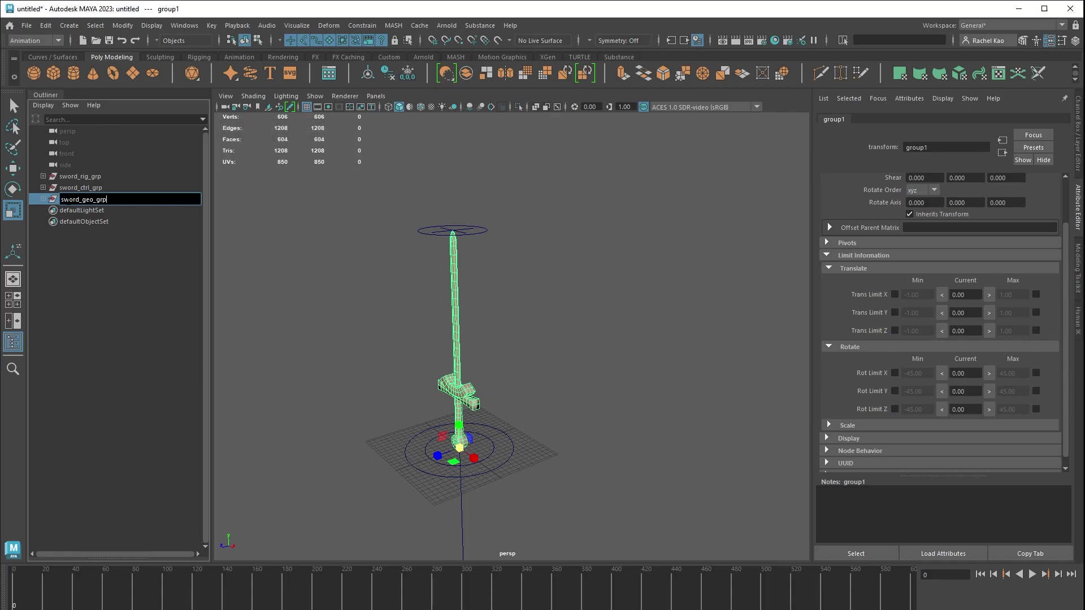
{"action": "left_click", "coordinate": [128, 319]}
Switch to the Rigging menu set and expand the sword groups in the Outliner.
{"action": "left_click", "coordinate": [59, 41]}
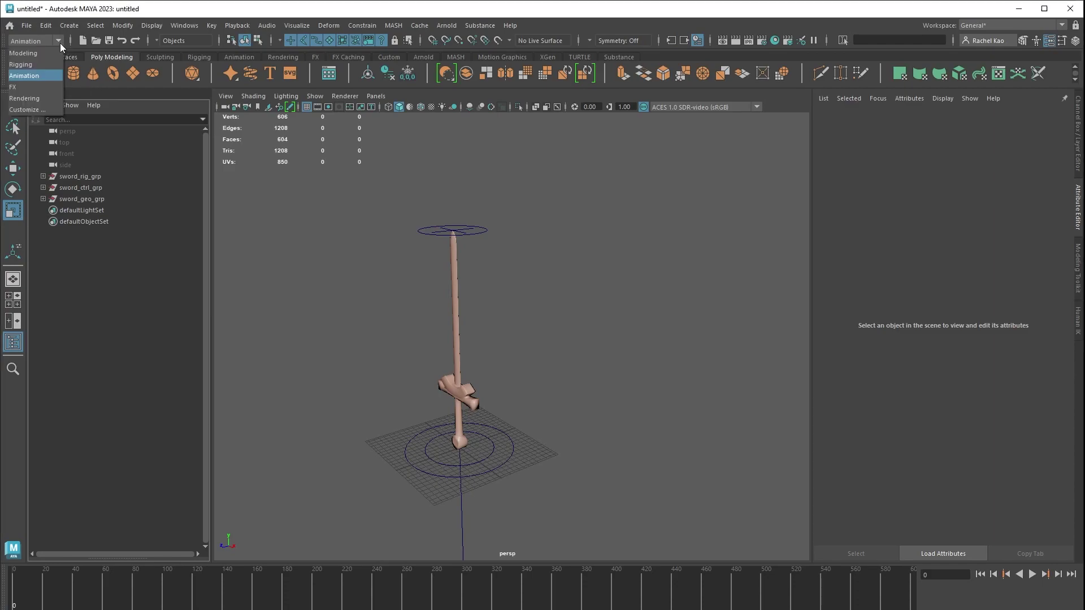
{"action": "left_click", "coordinate": [39, 66]}
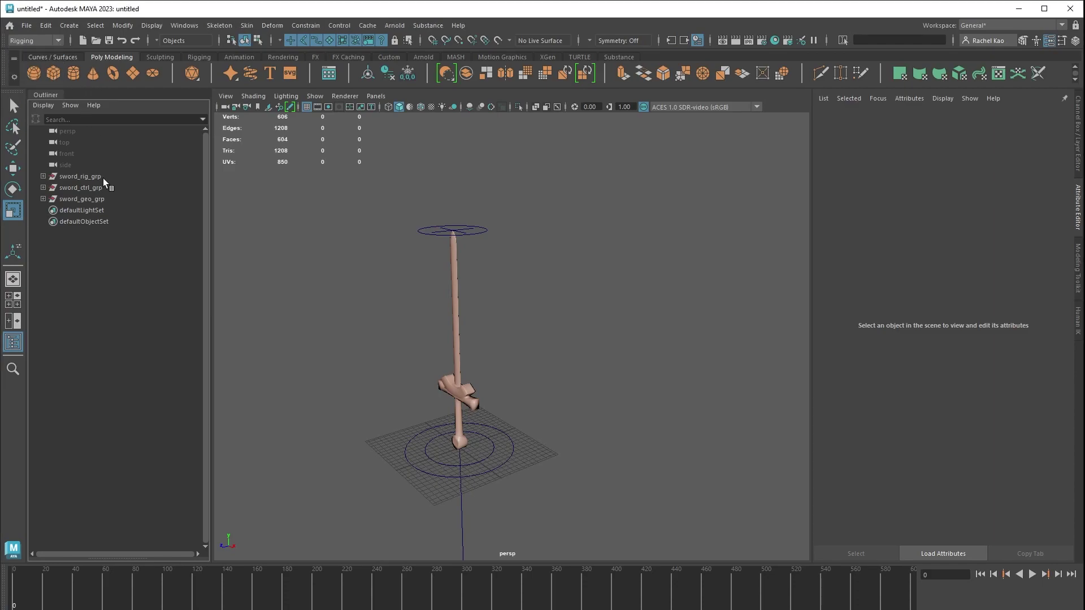
{"action": "left_click", "coordinate": [42, 187]}
{"action": "left_click", "coordinate": [43, 176]}
{"action": "left_click", "coordinate": [50, 233]}
Parent-constrain sword_rig_grp to sword_world_ctl.
{"action": "left_click", "coordinate": [92, 232]}
{"action": "left_click", "coordinate": [83, 177], "text": "ctrl"}
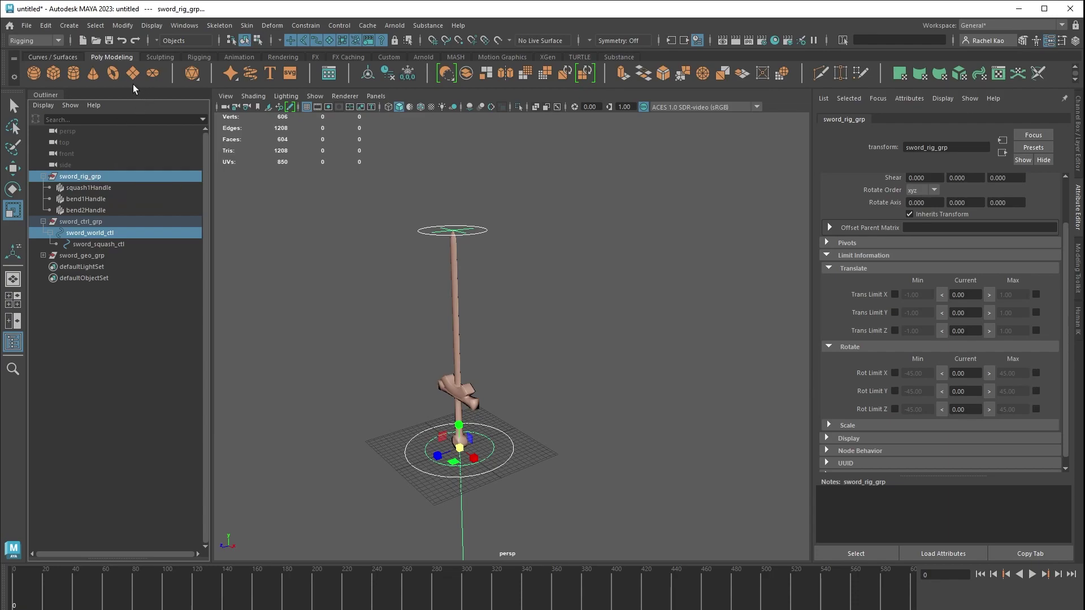
{"action": "left_click", "coordinate": [306, 26]}
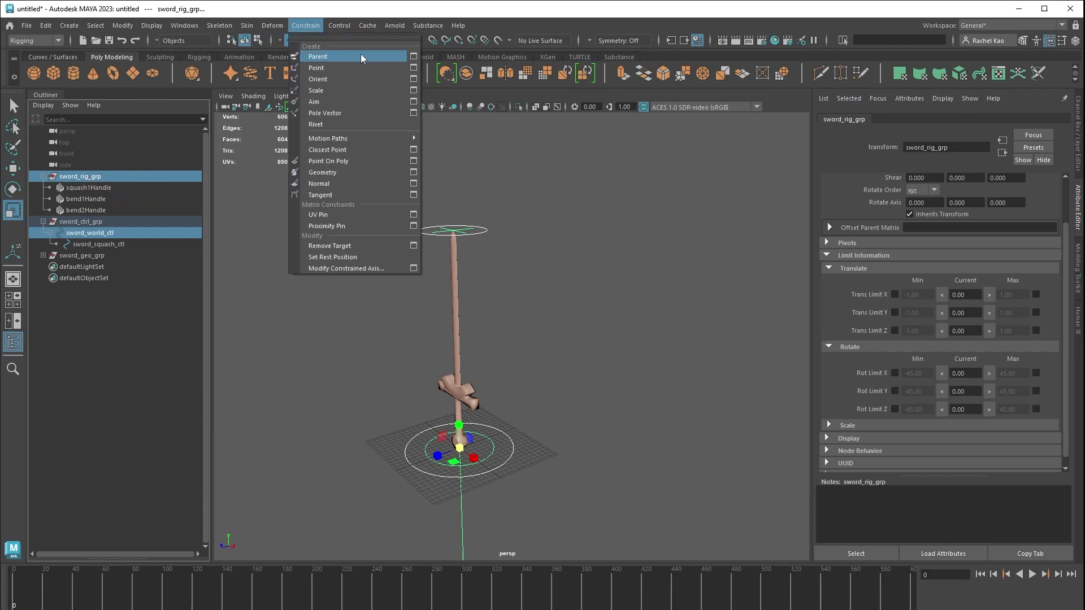
{"action": "left_click", "coordinate": [414, 57]}
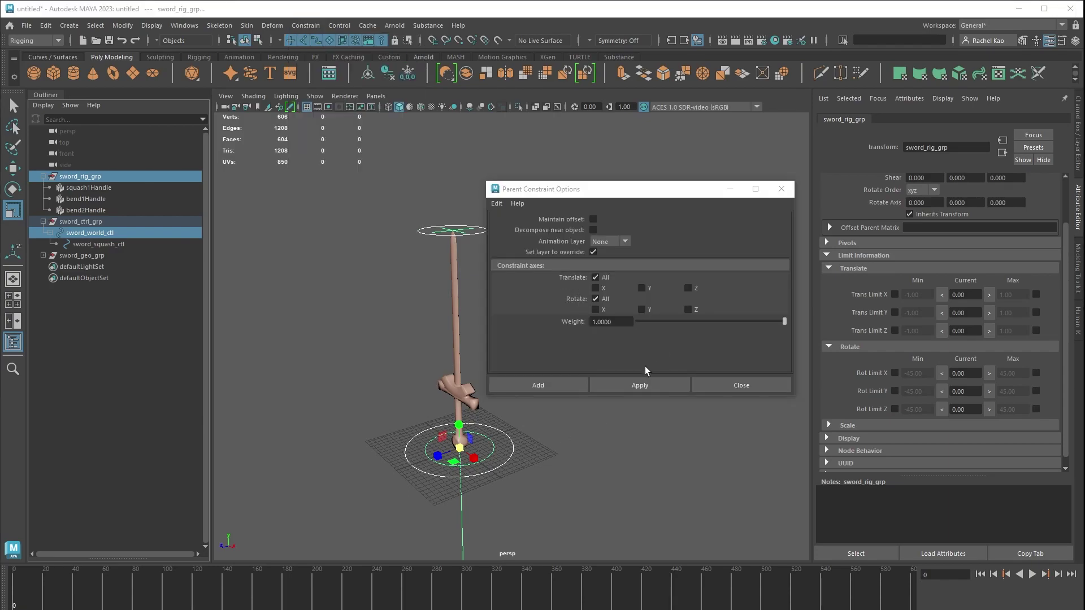
{"action": "left_click", "coordinate": [641, 385]}
Parent-constrain sword_geo_grp to sword_world_ctl as well.
{"action": "left_click", "coordinate": [93, 244]}
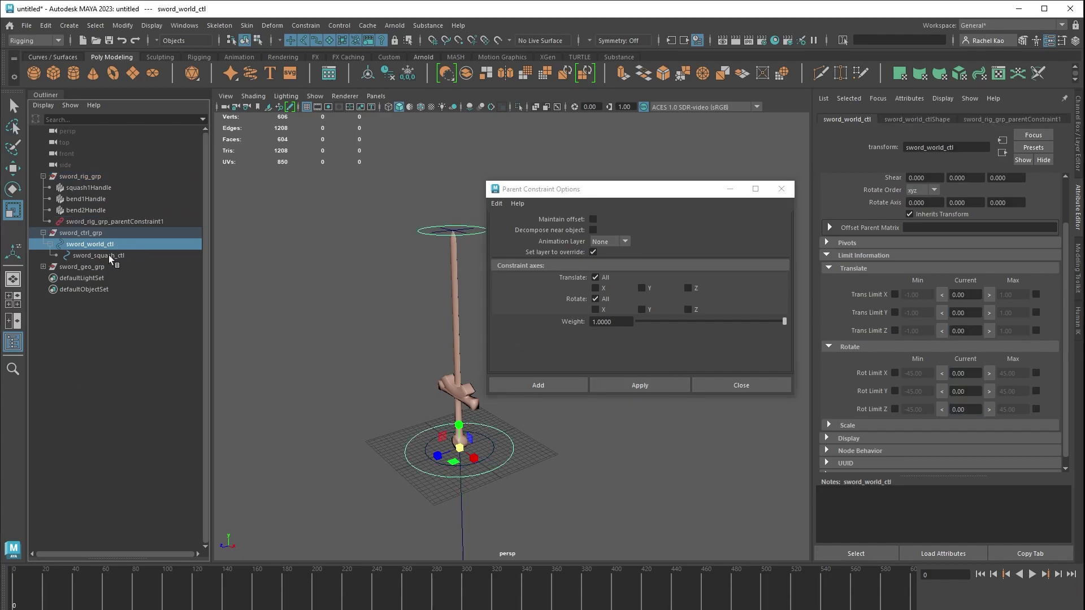
{"action": "left_click", "coordinate": [102, 266], "text": "ctrl"}
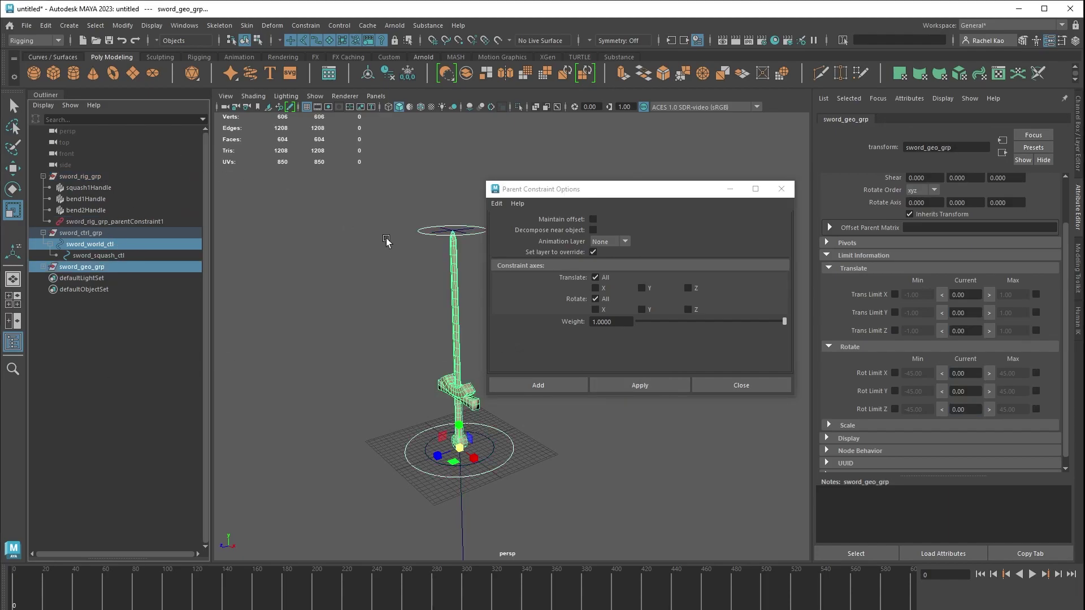
{"action": "left_click", "coordinate": [782, 189]}
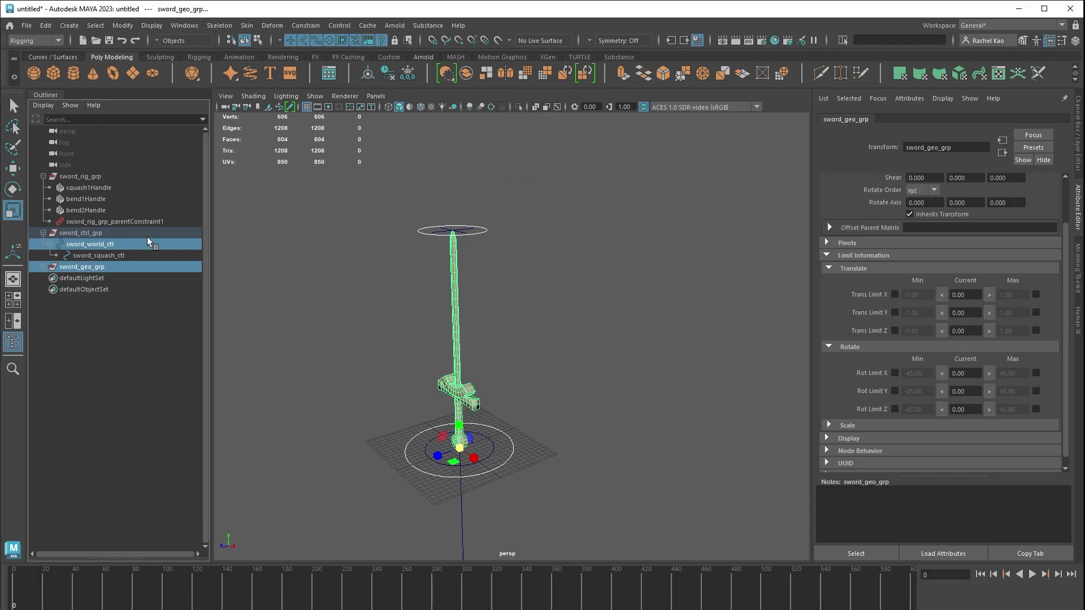
{"action": "left_click", "coordinate": [300, 27]}
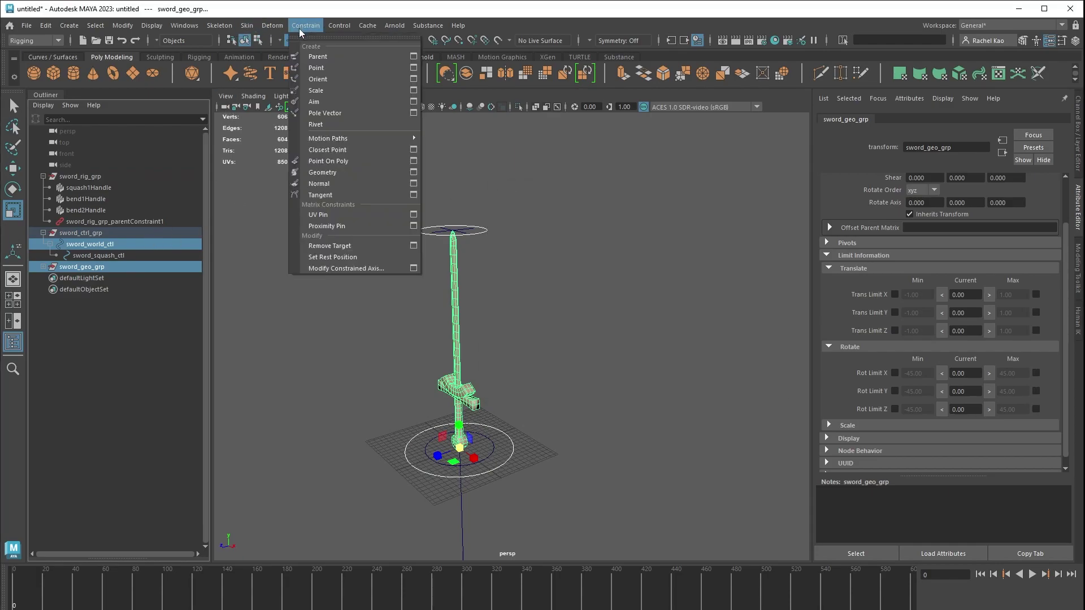
{"action": "left_click", "coordinate": [321, 55]}
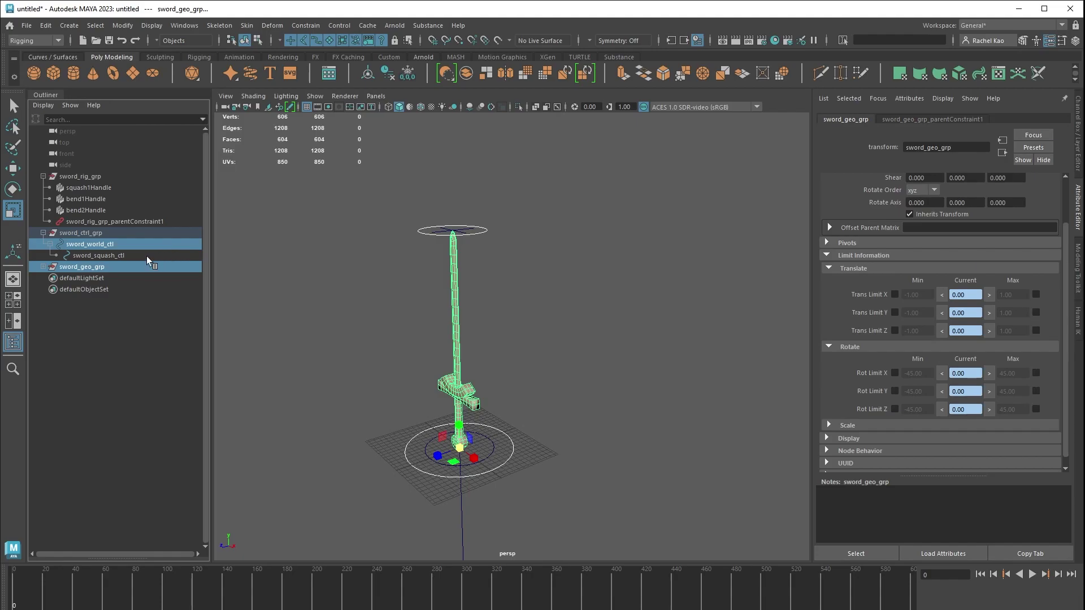
{"action": "left_click", "coordinate": [44, 267]}
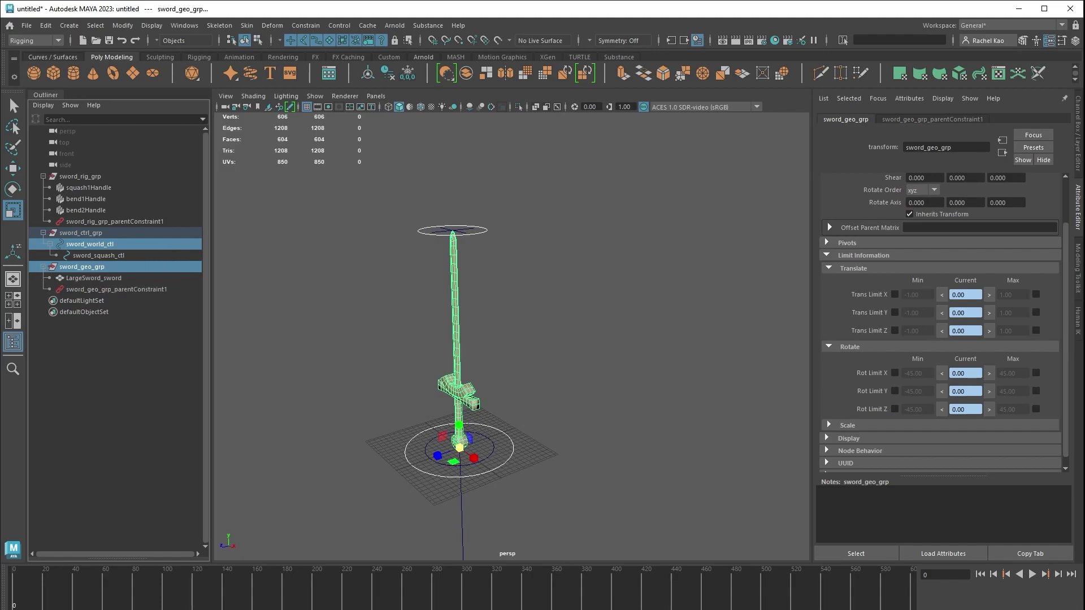
Move sword_world_ctl to confirm the whole sword follows it.
{"action": "key", "text": "5"}
{"action": "left_click", "coordinate": [498, 420]}
{"action": "left_click", "coordinate": [493, 415]}
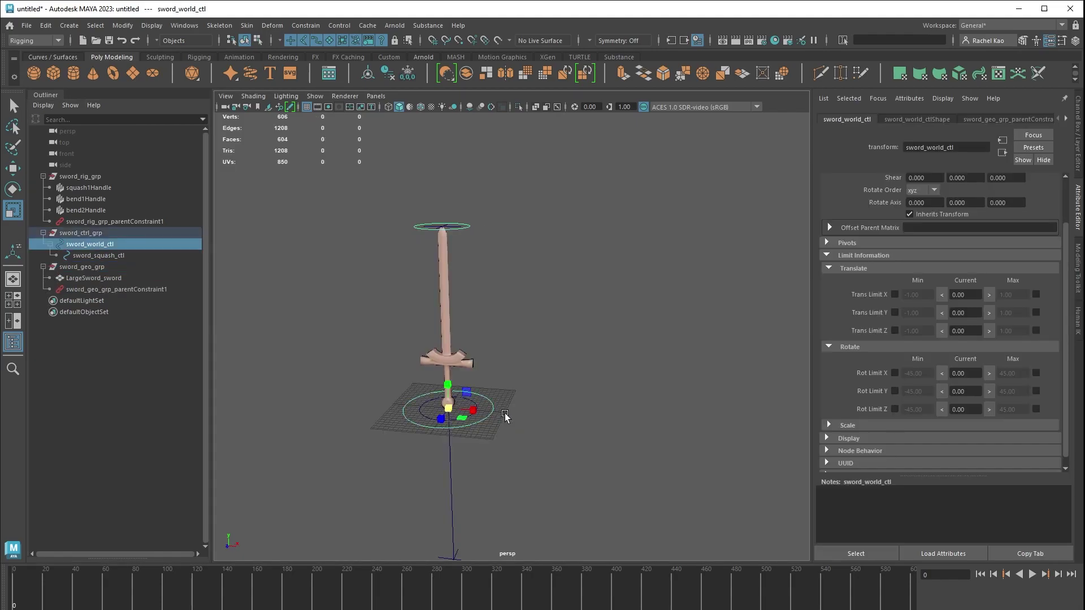
{"action": "key", "text": "w"}
{"action": "left_click_drag", "start_coordinate": [496, 414], "coordinate": [578, 402]}
{"action": "key", "text": "e"}
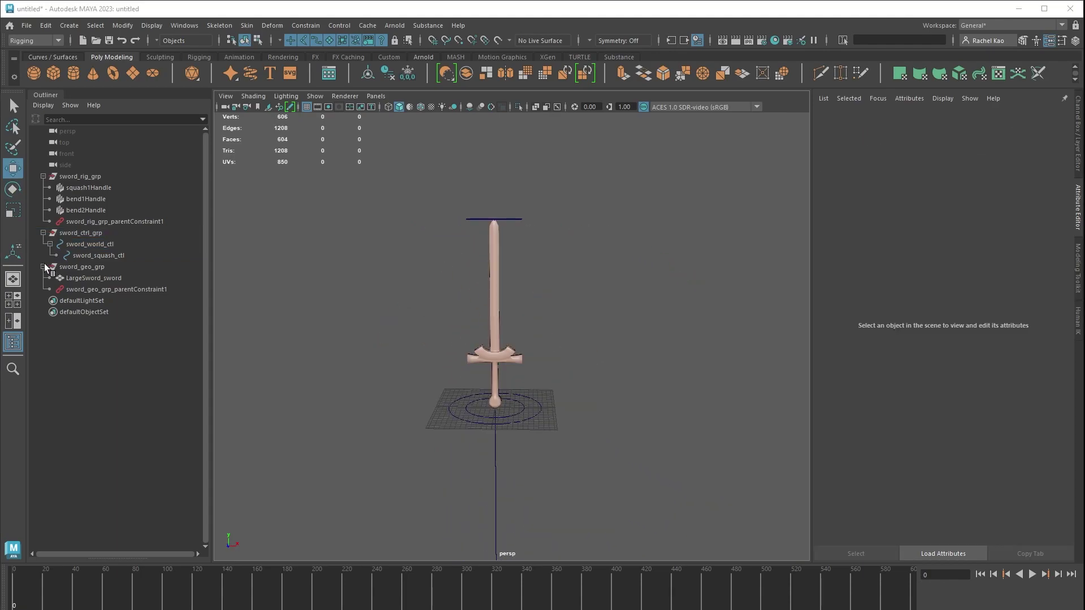
Group sword_rig_grp, sword_ctrl_grp and sword_geo_grp into a top group named sword_rig.
{"action": "left_click", "coordinate": [43, 266]}
{"action": "left_click", "coordinate": [44, 232]}
{"action": "left_click", "coordinate": [43, 176]}
{"action": "left_click", "coordinate": [76, 177]}
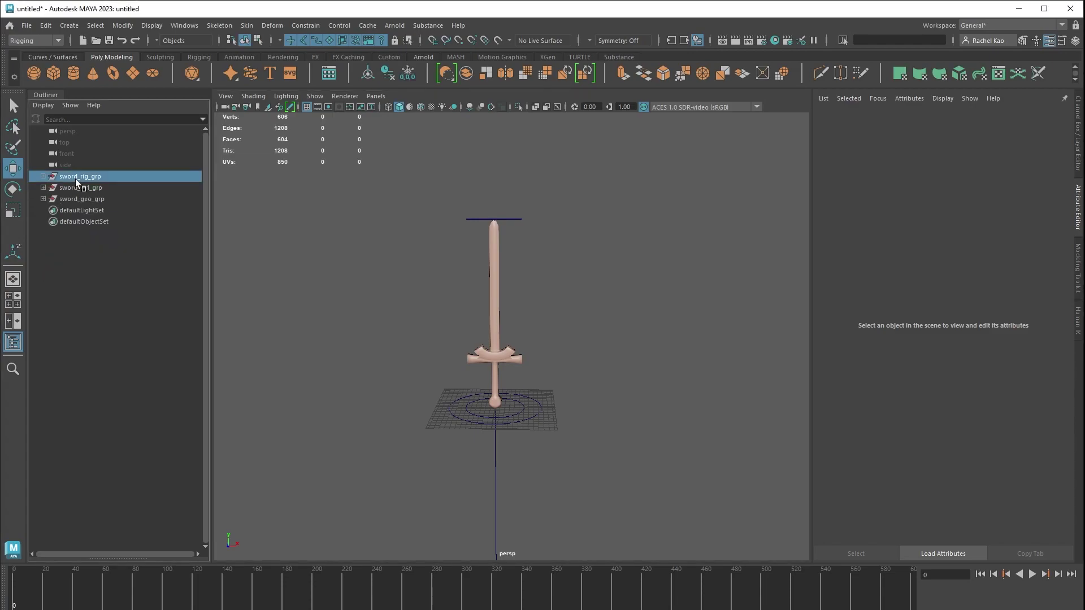
{"action": "left_click", "coordinate": [73, 199], "text": "shift"}
{"action": "key", "text": "ctrl+g"}
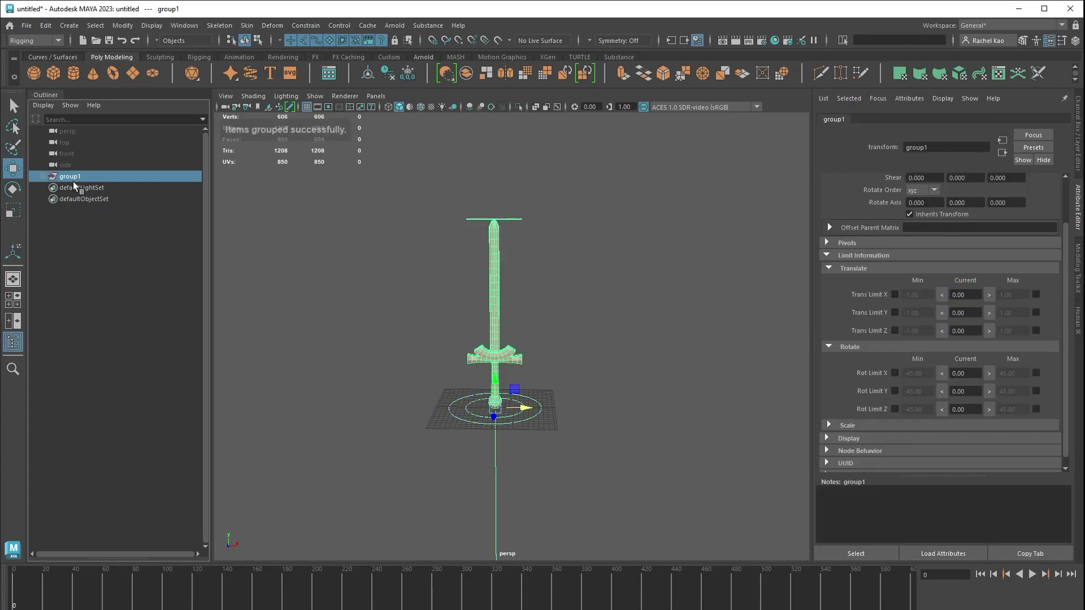
{"action": "double_click", "coordinate": [72, 177]}
{"action": "type", "text": "swo"}
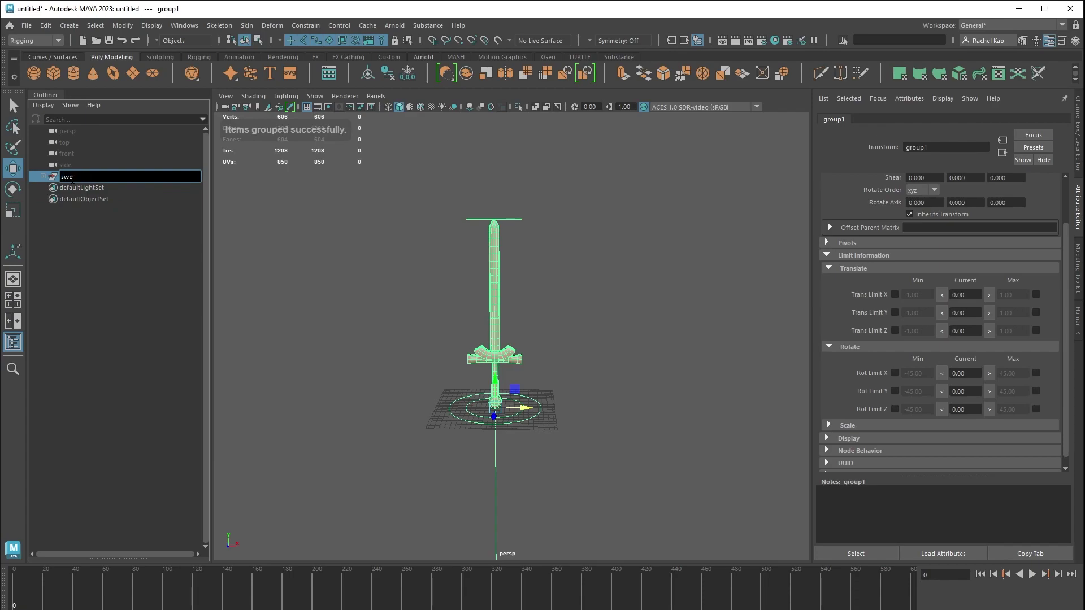
{"action": "type", "text": "rd_rig"}
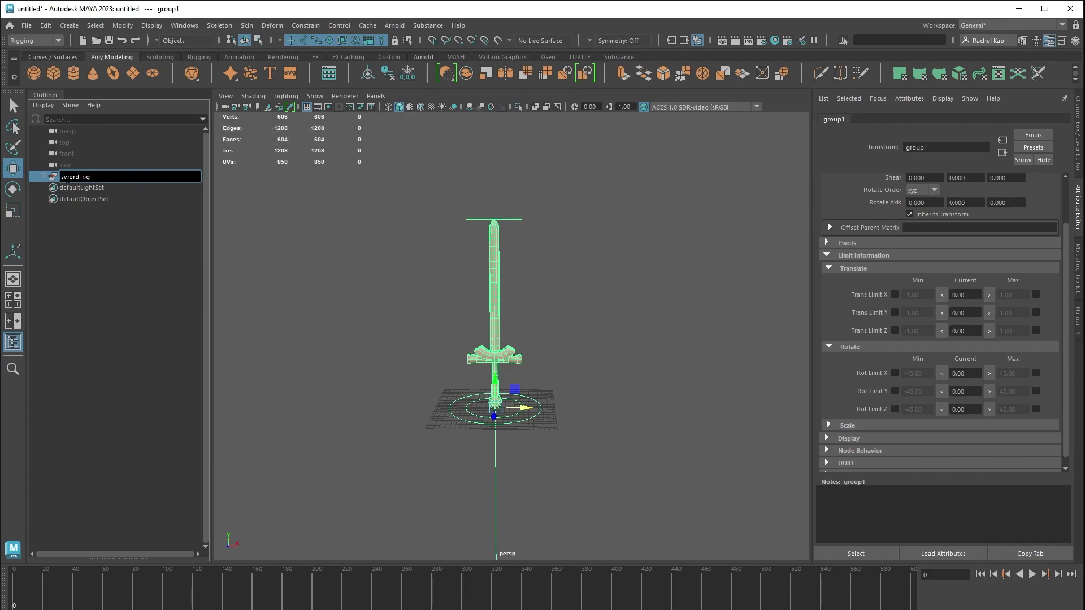
{"action": "left_click", "coordinate": [84, 239]}
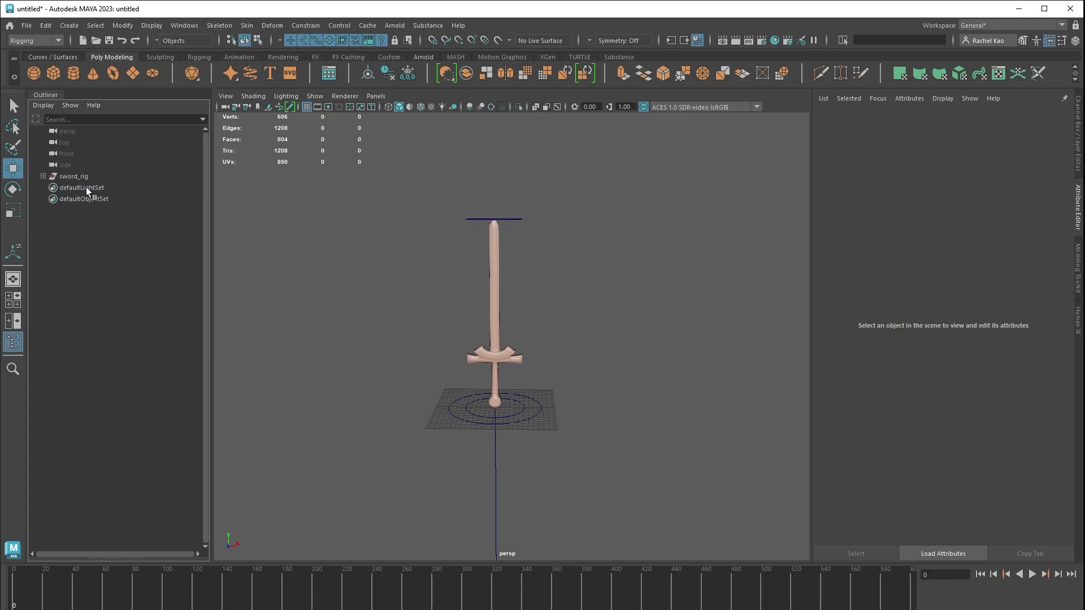